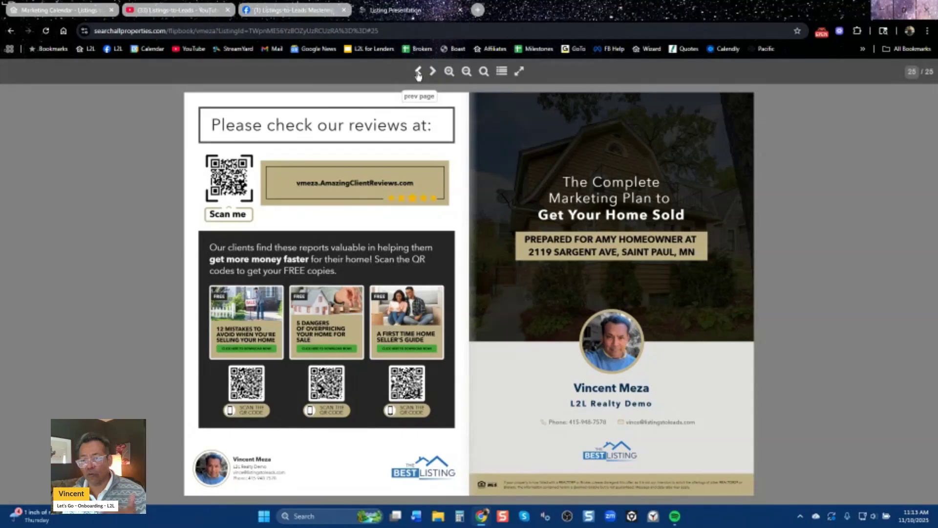
Turn the flipbook back one spread to page 23 of 25, 'Marketing to Just Sold'.
left_click(418, 72)
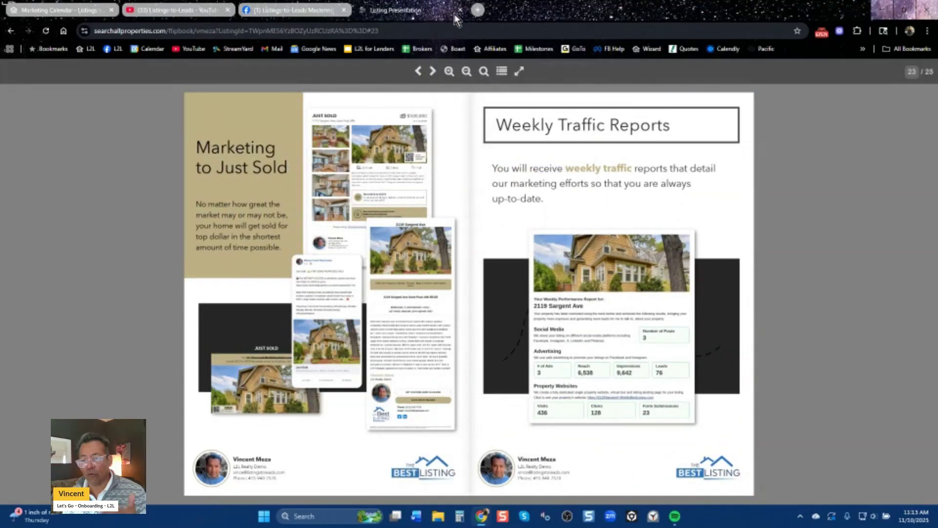
Close the flipbook, go from Marketing Calendar to the Listings page, and start a blank browser tab.
left_click(460, 10)
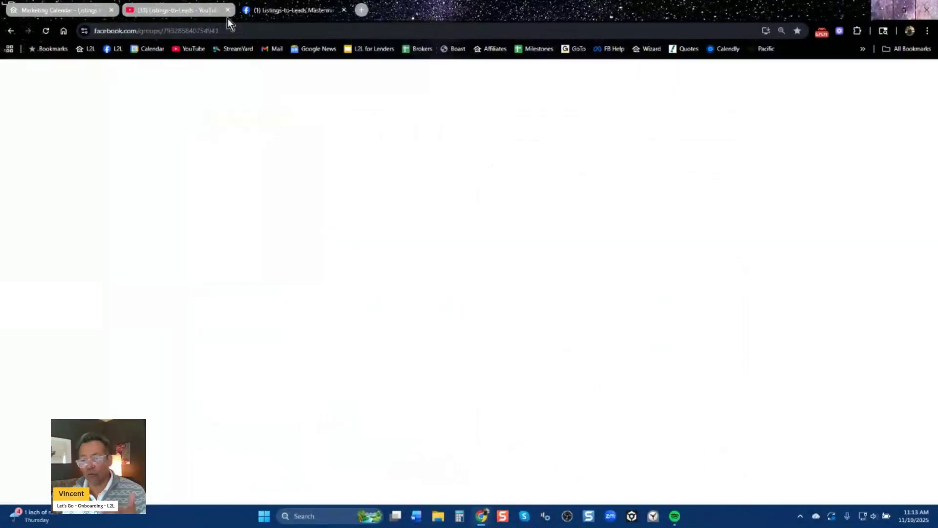
left_click(88, 11)
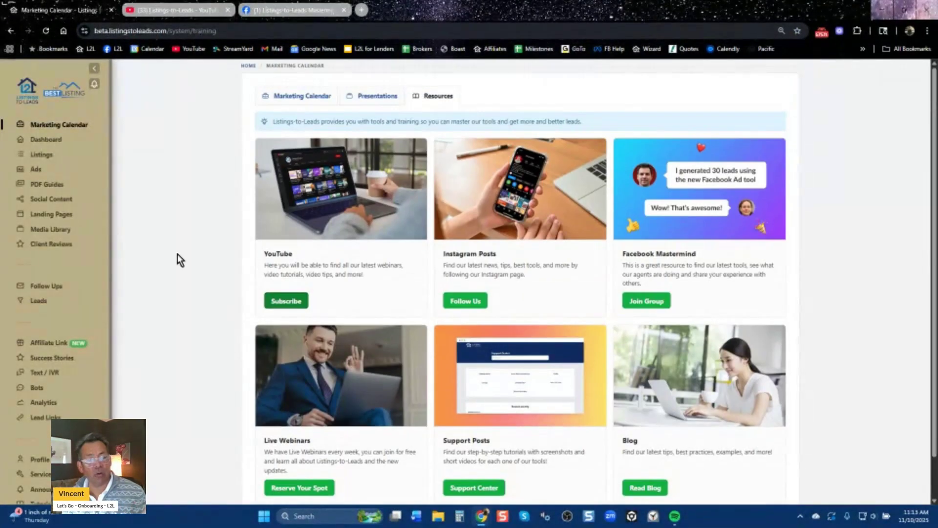
left_click(42, 157)
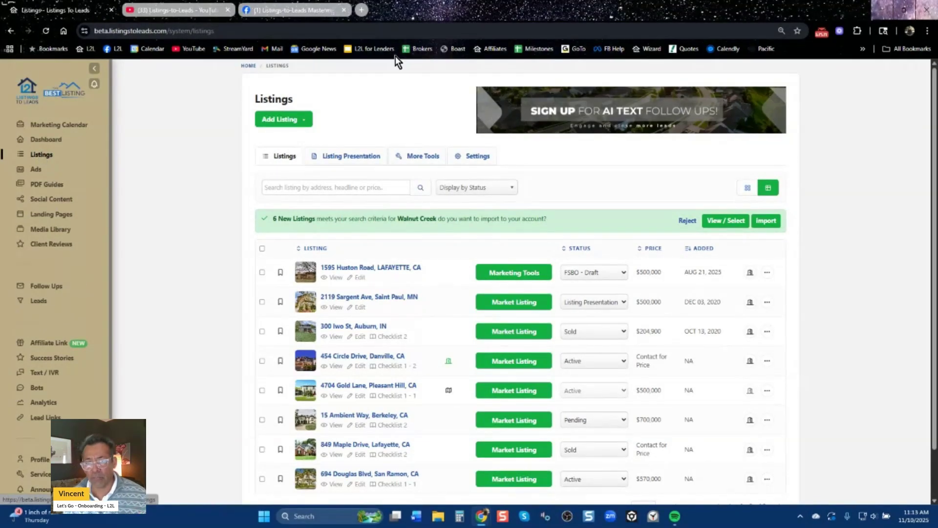
left_click(362, 11)
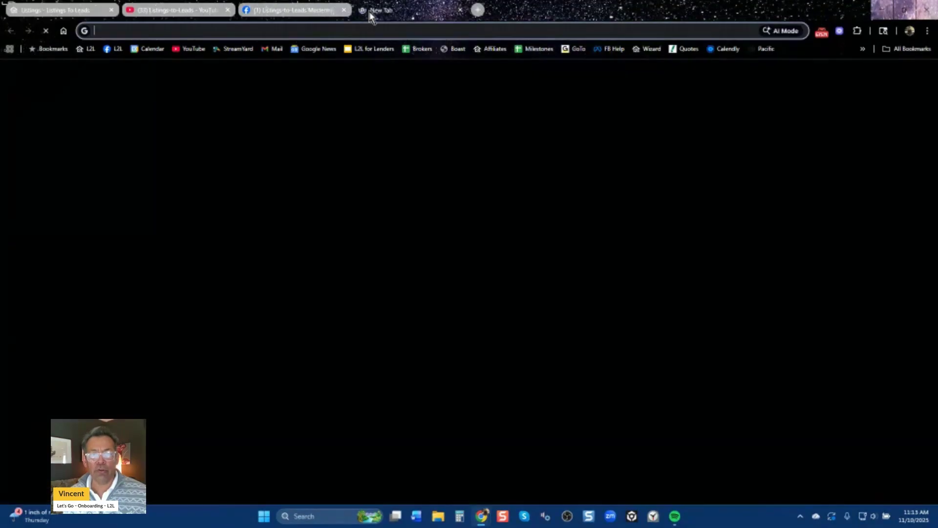
Launch the Get Started onboarding wizard from the Wizard bookmark and skip Profile Information.
left_click(646, 48)
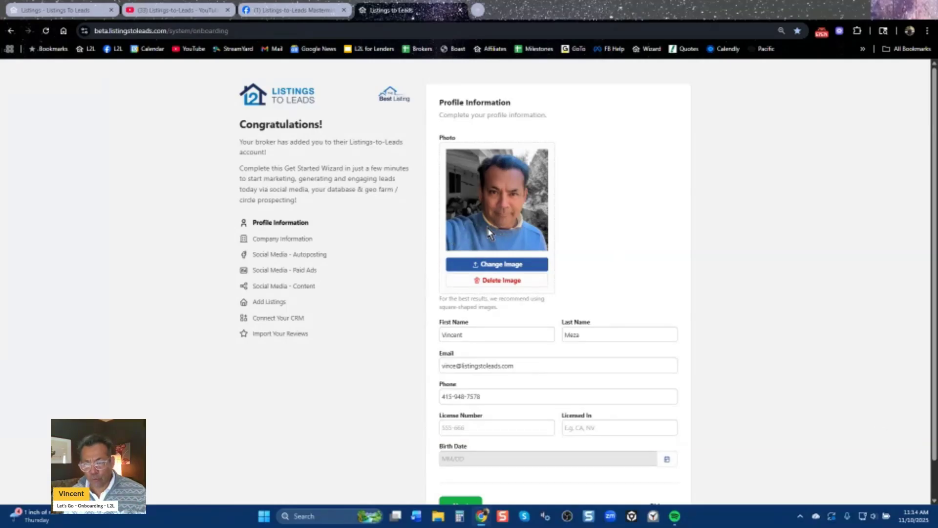
scroll(700, 296, "down", 1)
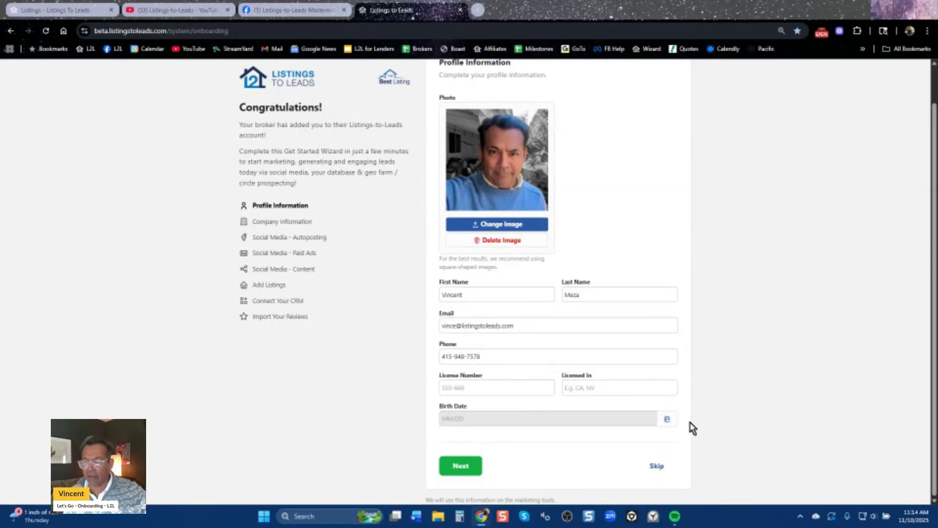
left_click(656, 466)
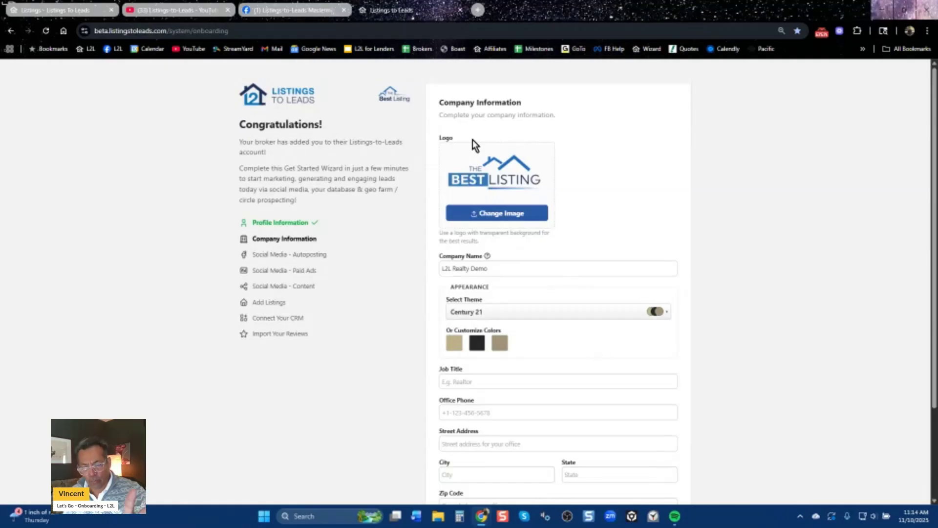
Browse the Select Theme list and keep the Century 21 theme unchanged.
left_click(573, 313)
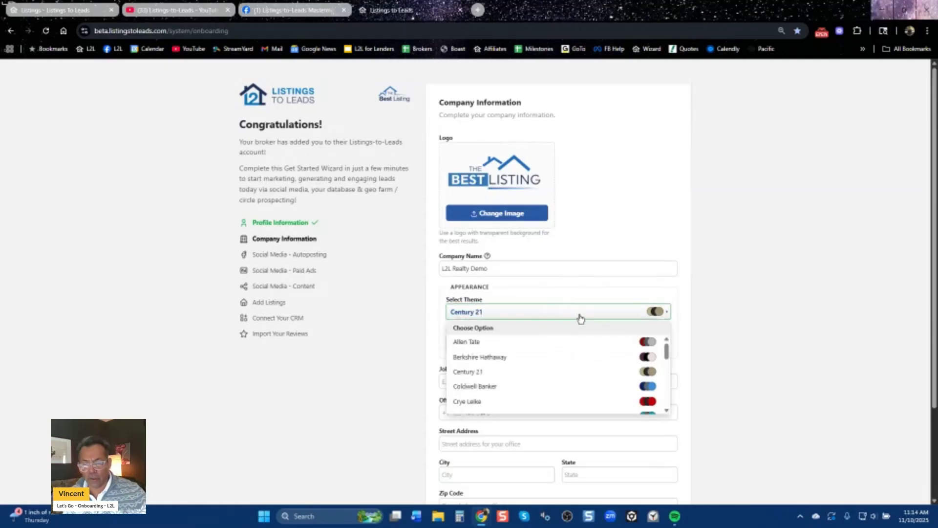
left_click_drag(665, 353, 666, 379)
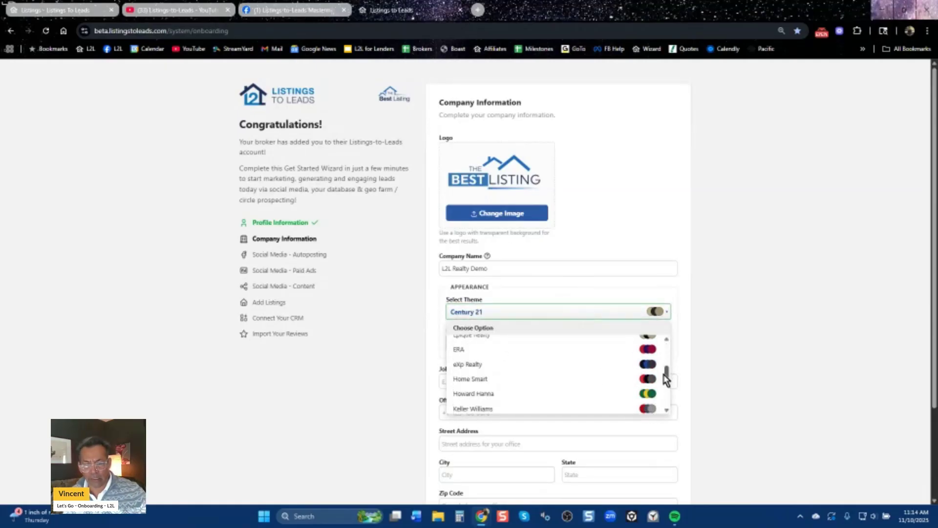
left_click(726, 355)
scroll(726, 351, "down", 2)
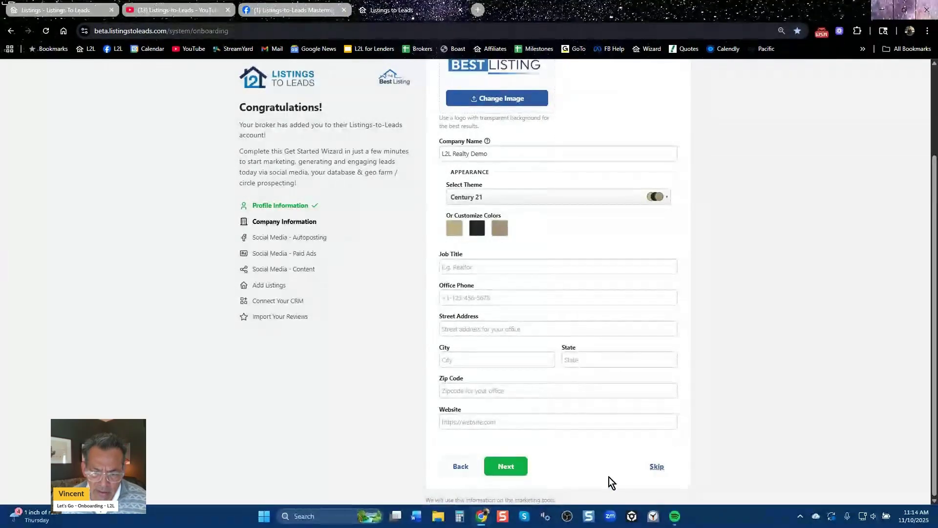
Inspect the primary brand colour without changing it, then skip Company Information.
left_click(454, 229)
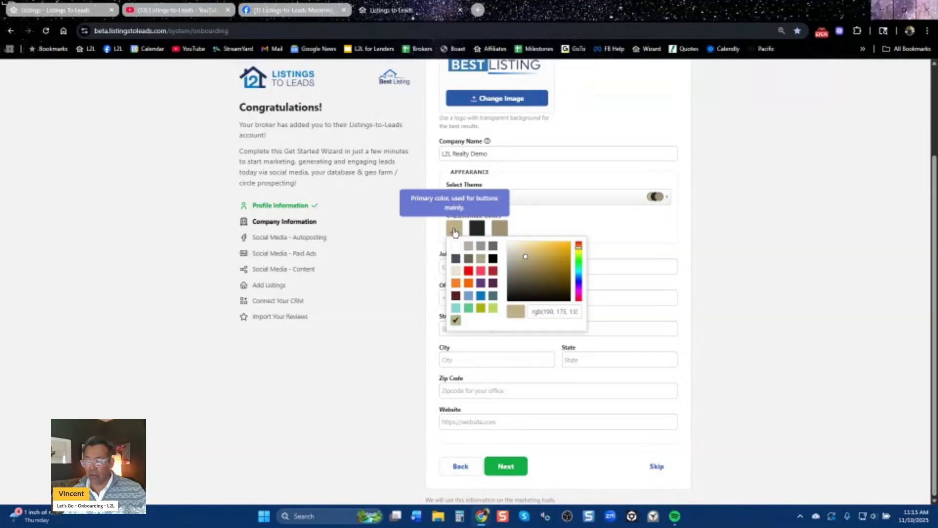
left_click(734, 304)
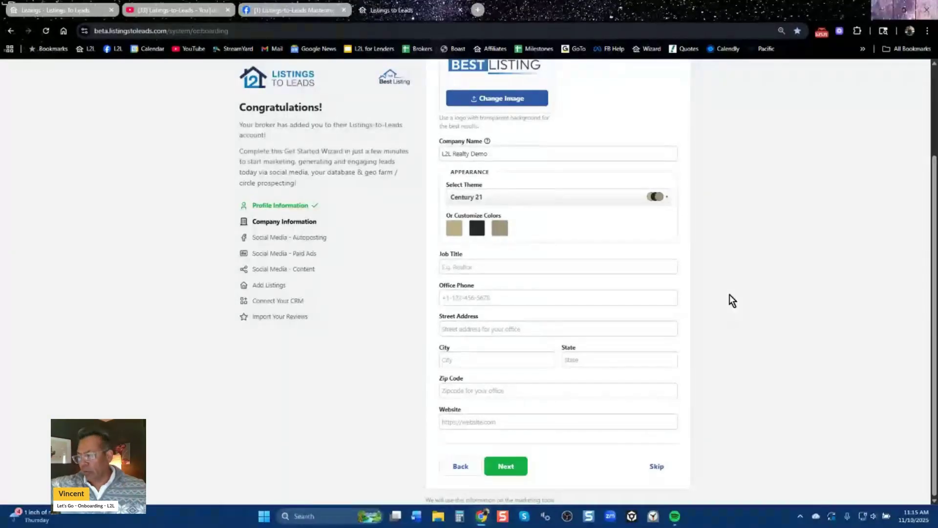
left_click(656, 467)
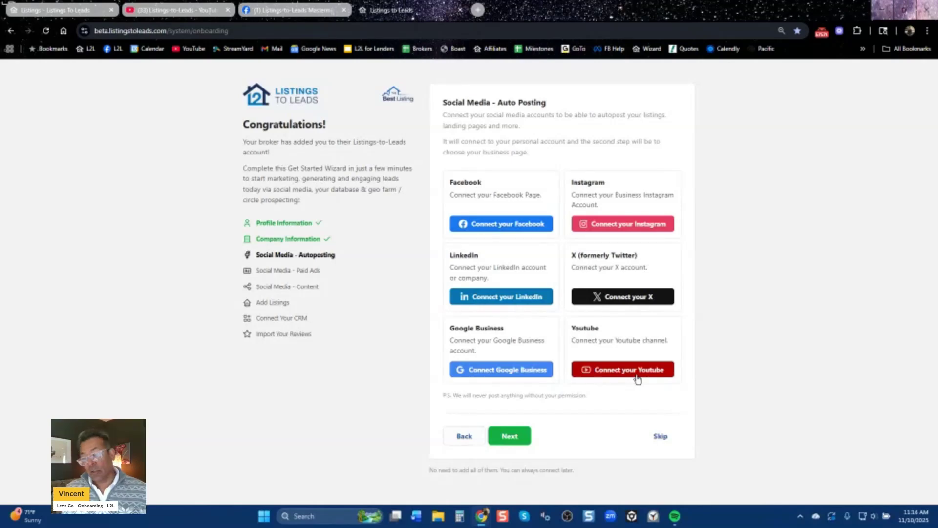
Skip the Social Media - Auto Posting step to move on to Paid Ads.
left_click(661, 436)
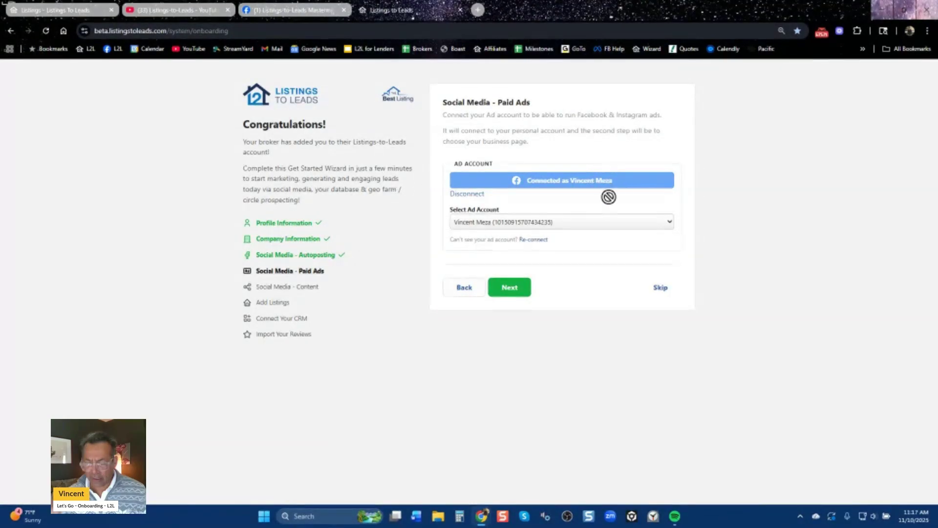
Skip Paid Ads, then bring up the Connect Social Accounts dialog on the Social Media - Content step.
left_click(660, 288)
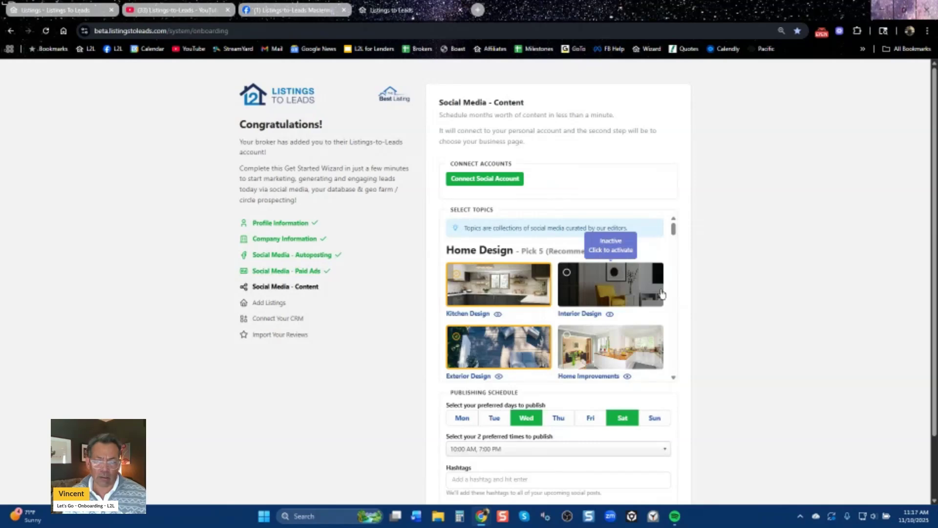
scroll(465, 168, "down", 1)
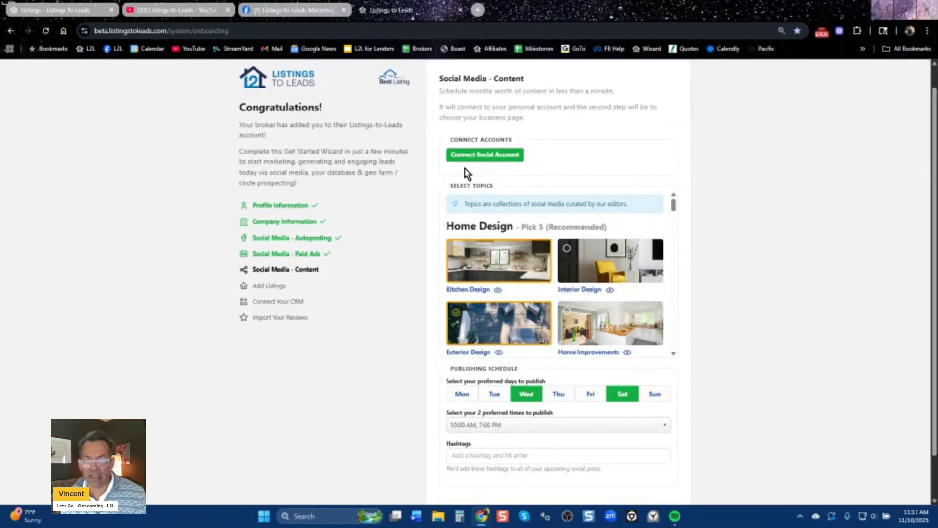
left_click(493, 156)
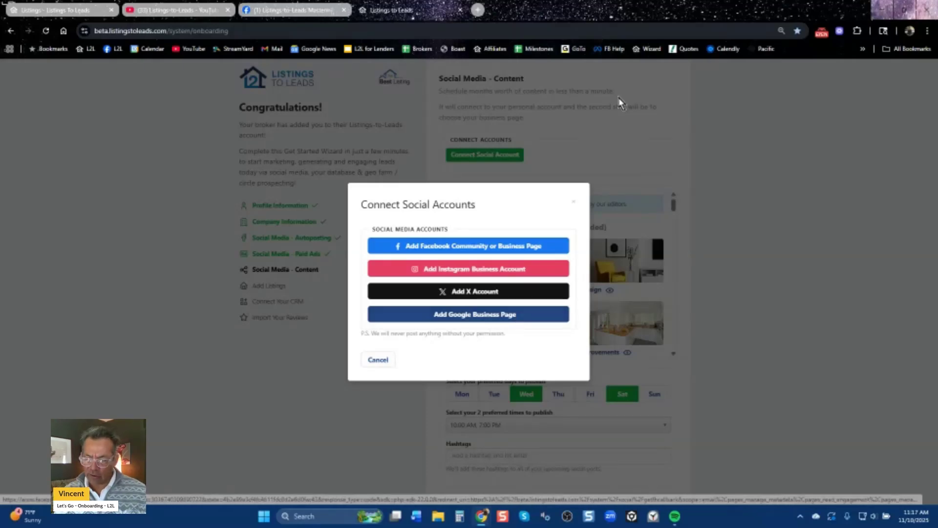
Close the Connect Social Accounts dialog and scroll through the Select Topics list.
left_click(574, 205)
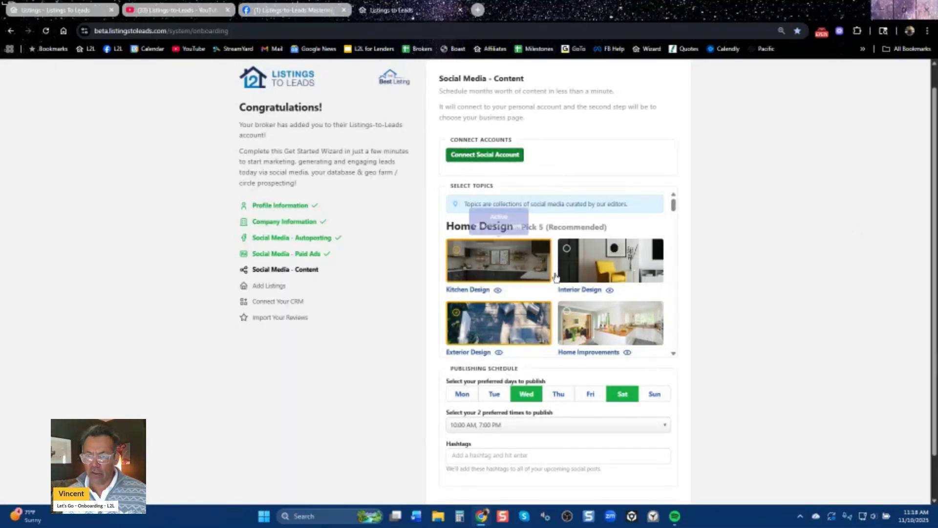
scroll(673, 212, "down", 2)
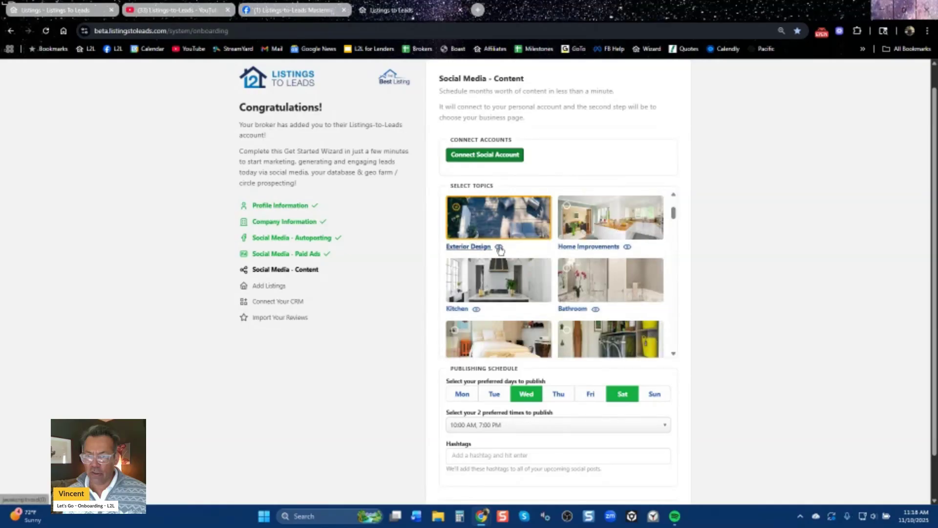
left_click_drag(673, 212, 675, 287)
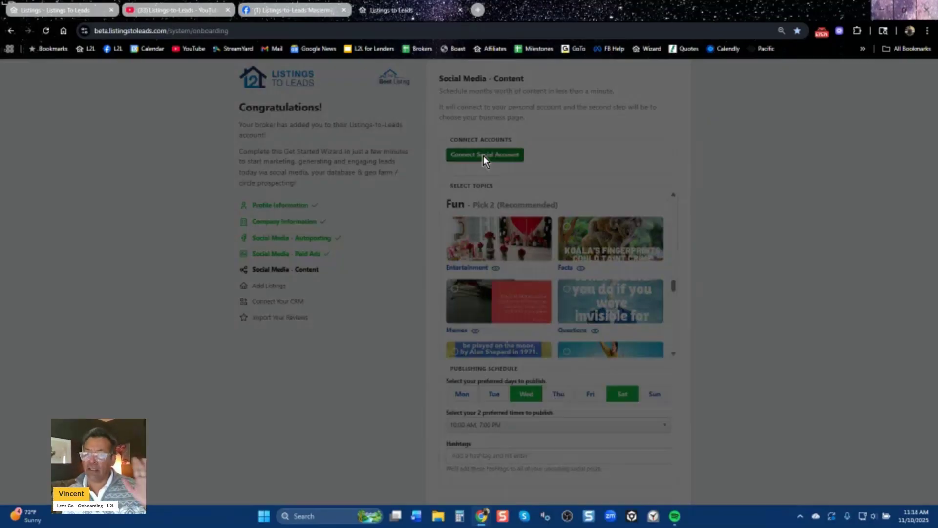
Reopen and dismiss the Connect Social Accounts dialog, then skip Social Media - Content.
left_click(485, 156)
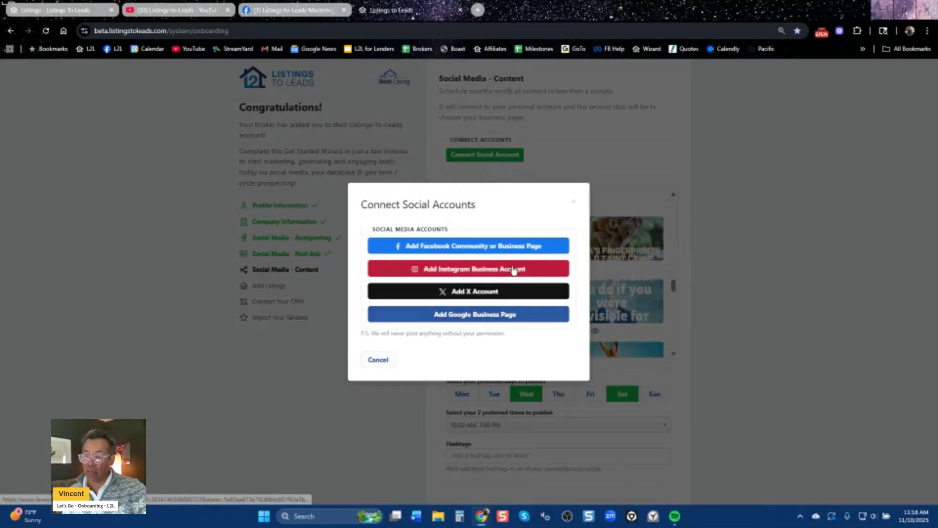
left_click(575, 205)
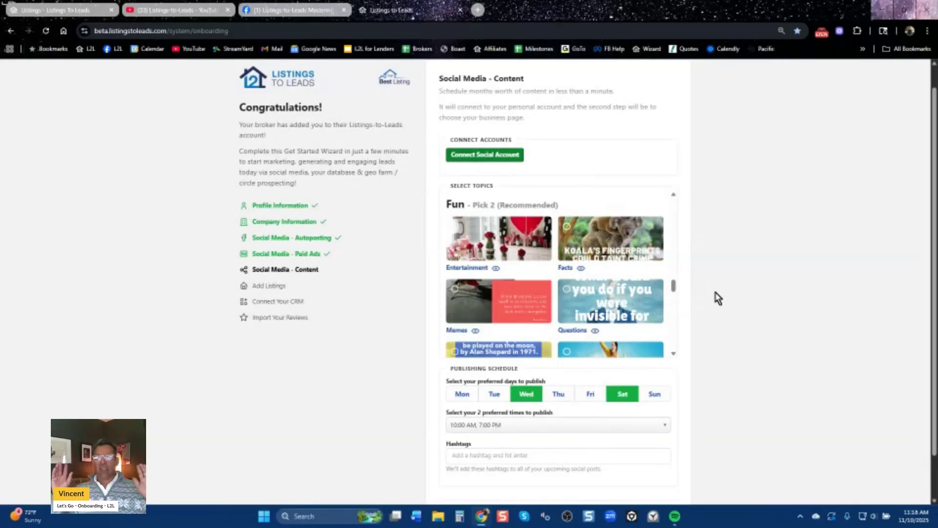
scroll(756, 407, "down", 1)
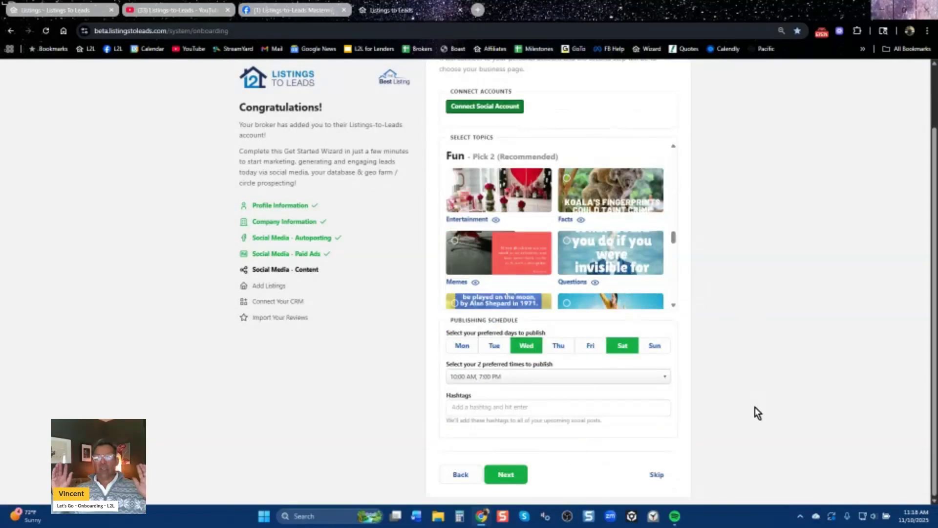
left_click(656, 475)
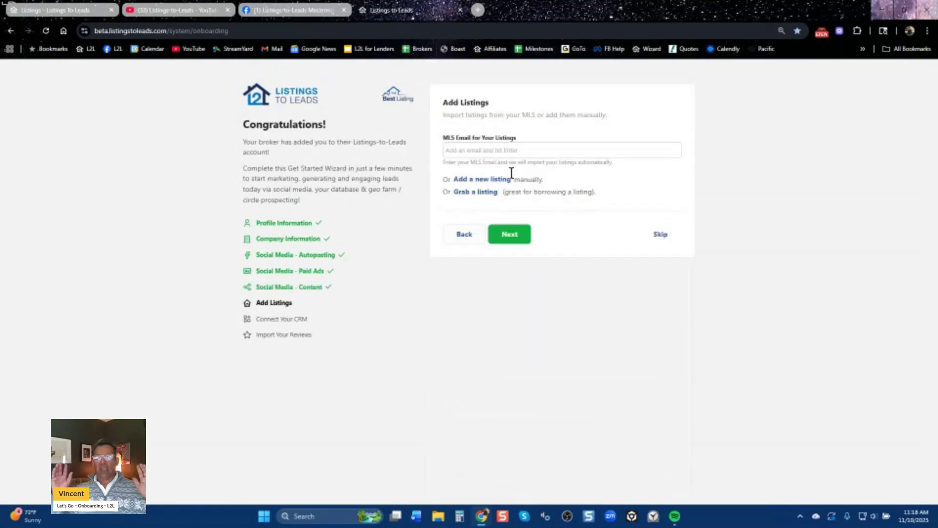
Leave the MLS Email field empty and skip Add Listings without importing anything.
left_click(493, 149)
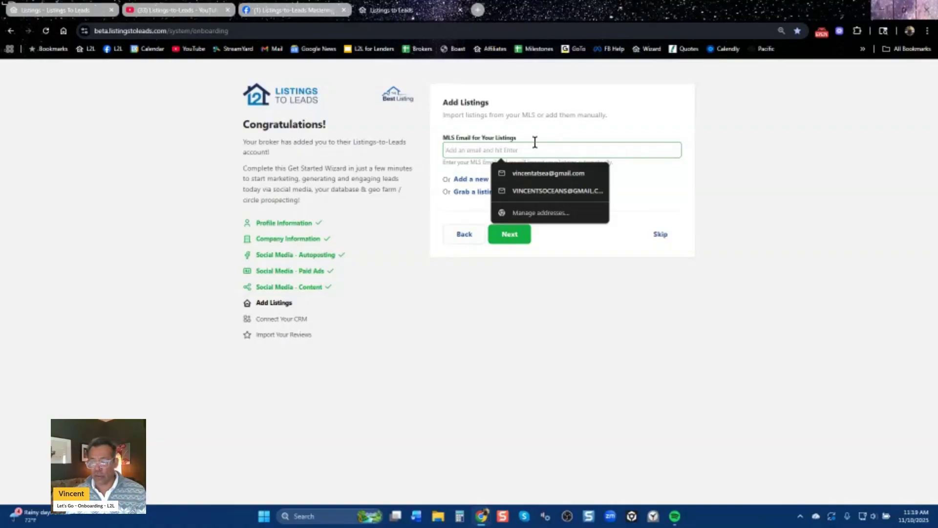
left_click(661, 239)
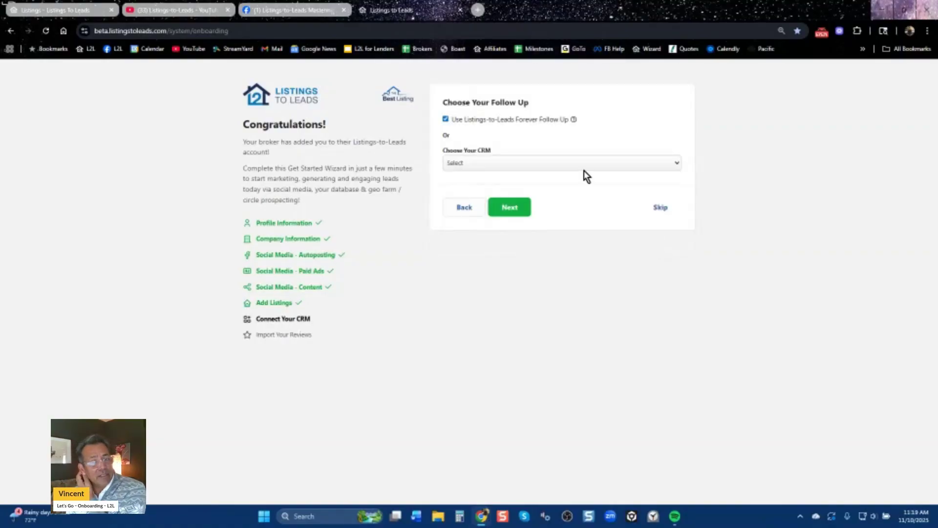
Try Email Forwarding as the CRM, reset the choice to Select, and skip Connect Your CRM.
left_click(547, 166)
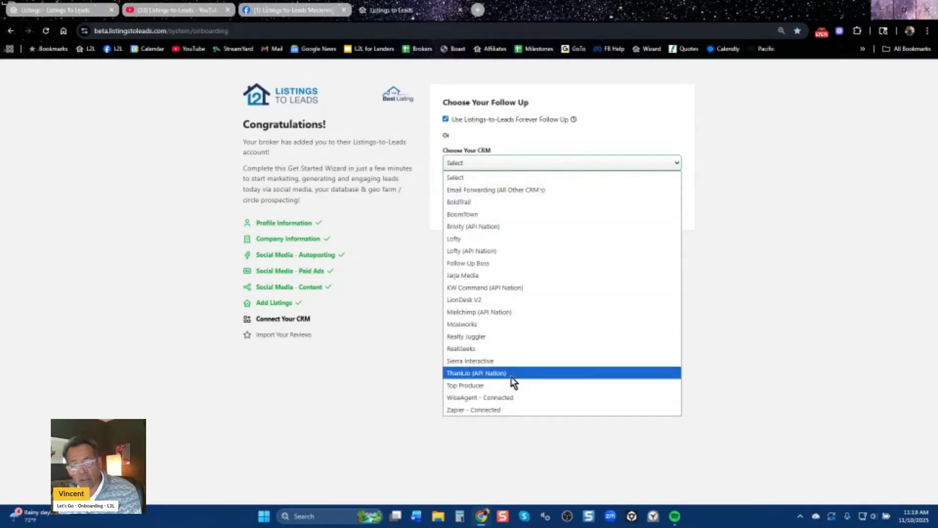
left_click(492, 192)
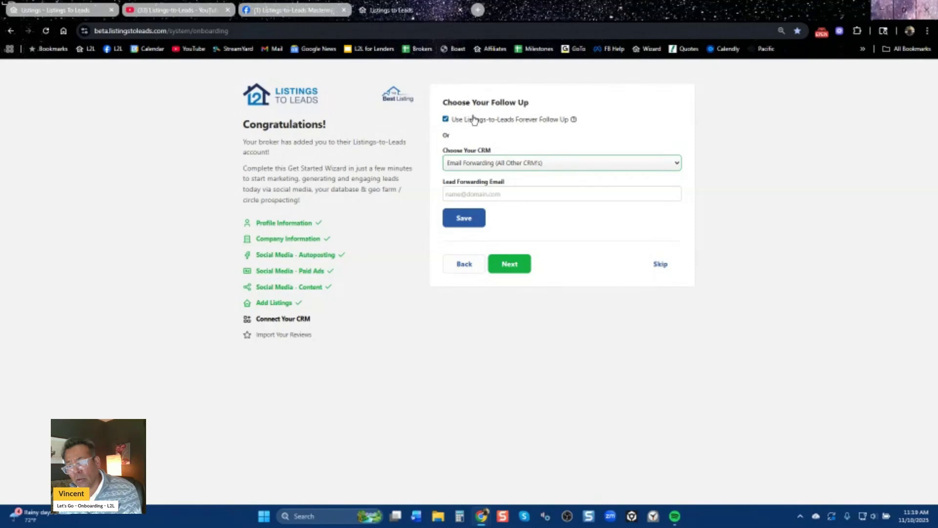
left_click(564, 162)
left_click(517, 177)
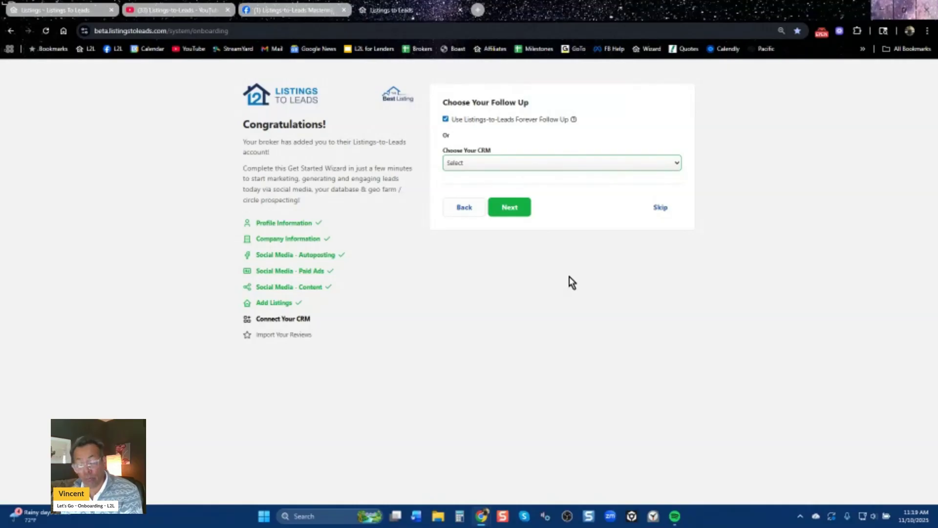
left_click(658, 208)
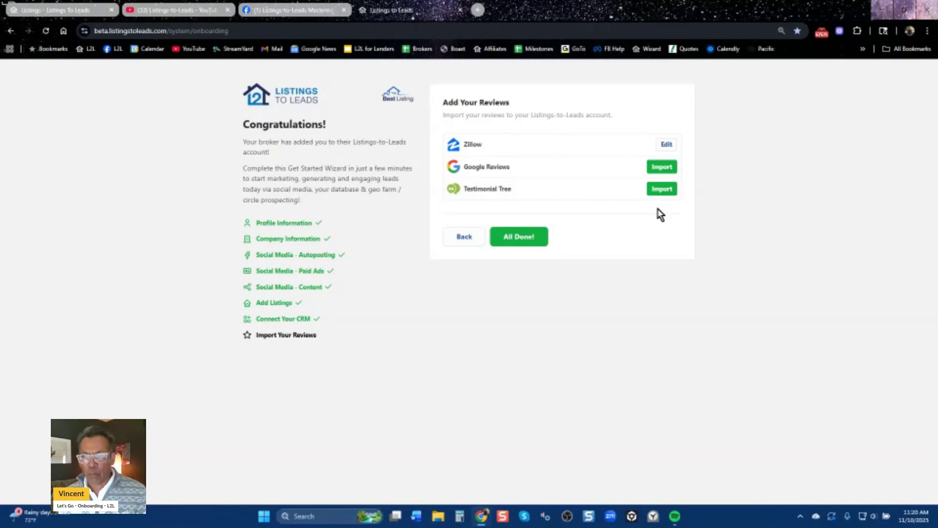
Finish the wizard with All Done!, leaving Zillow, Google Reviews and Testimonial Tree unconnected.
left_click(524, 240)
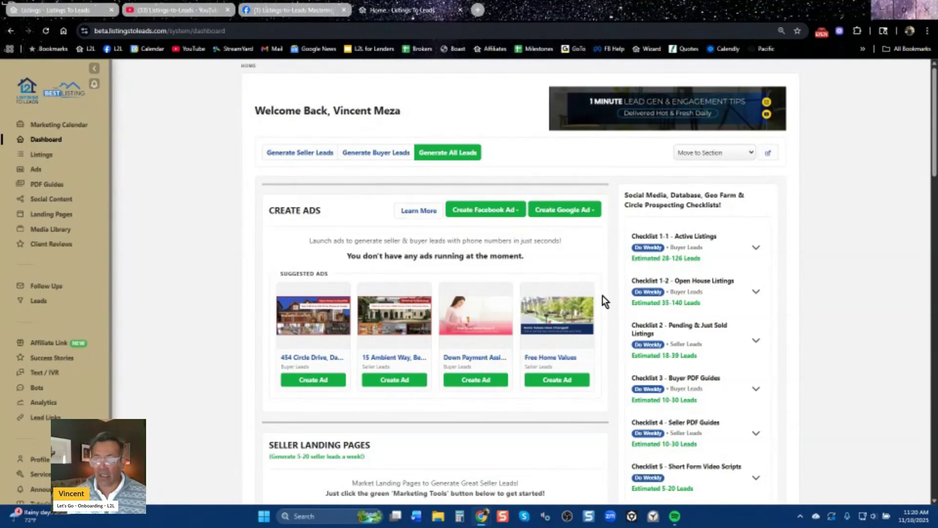
Scroll through the dashboard's suggested ads and weekly checklists, then return to the top.
scroll(806, 337, "down", 6)
scroll(806, 336, "up", 6)
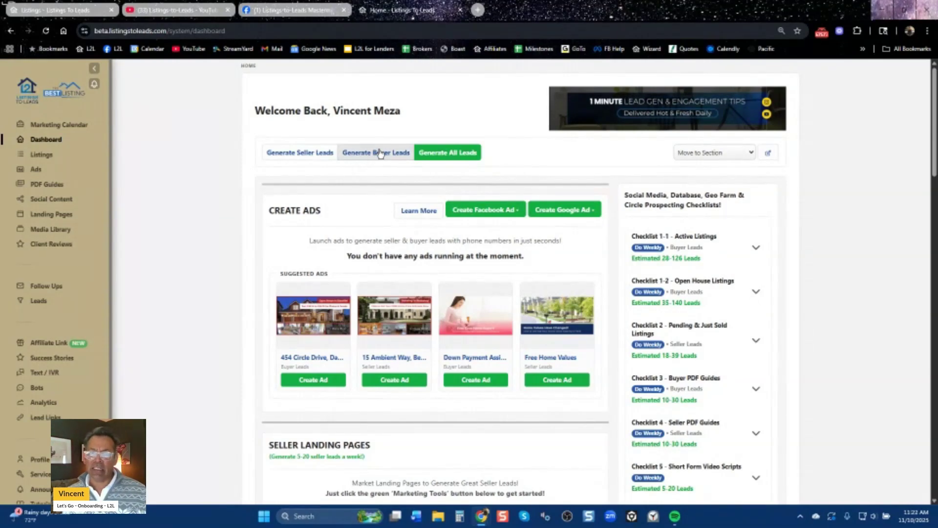
Switch the dashboard to Generate Seller Leads and review its suggested ads and three prospecting checklists.
left_click(304, 155)
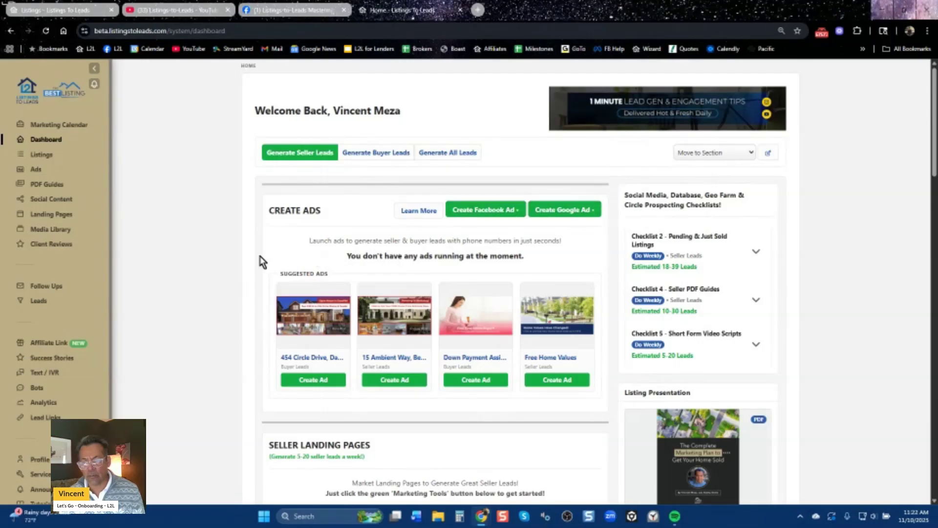
scroll(242, 266, "down", 6)
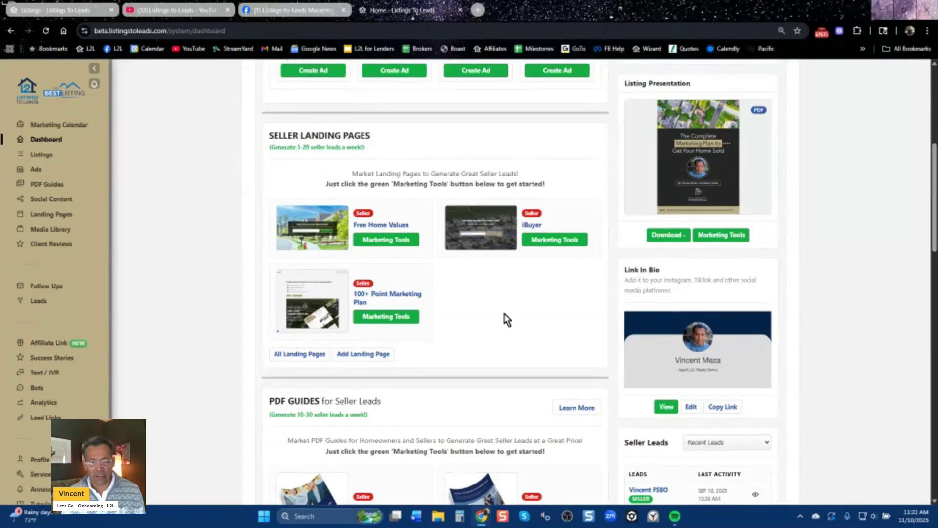
scroll(503, 318, "down", 6)
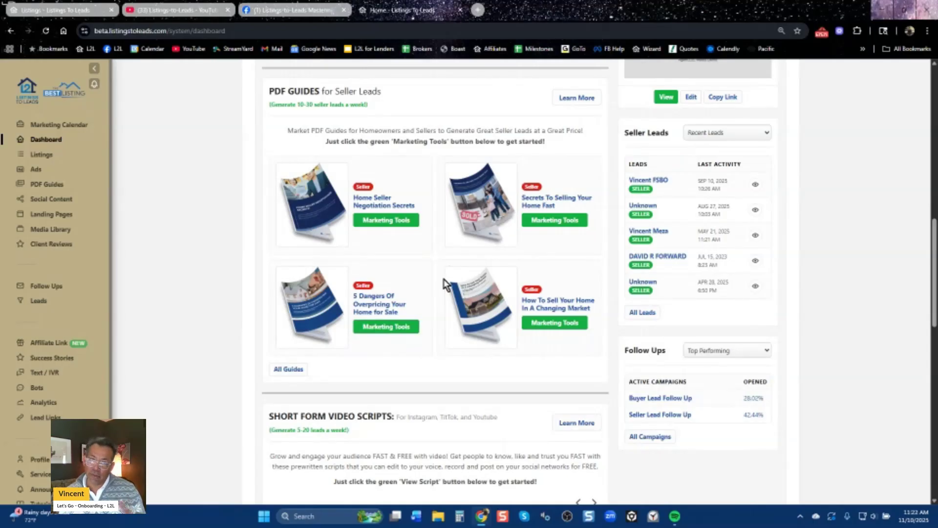
scroll(502, 417, "down", 6)
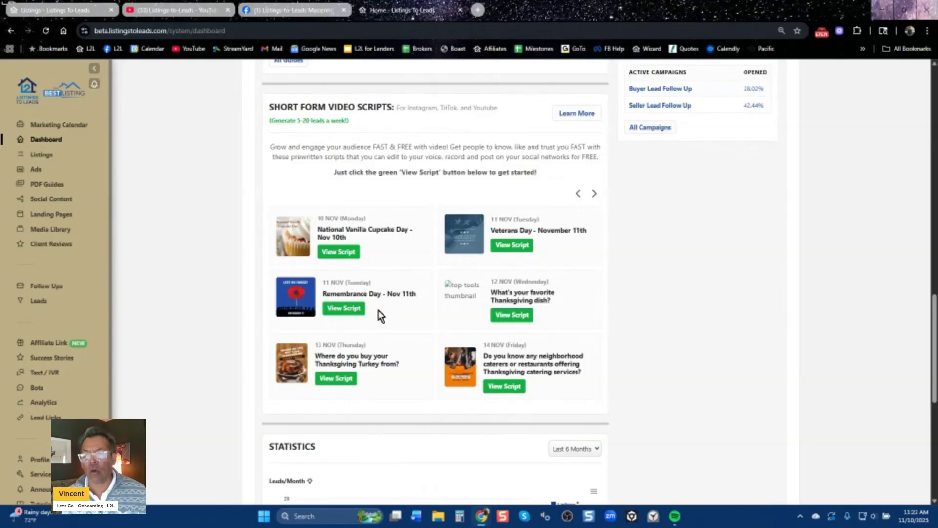
scroll(476, 408, "up", 5)
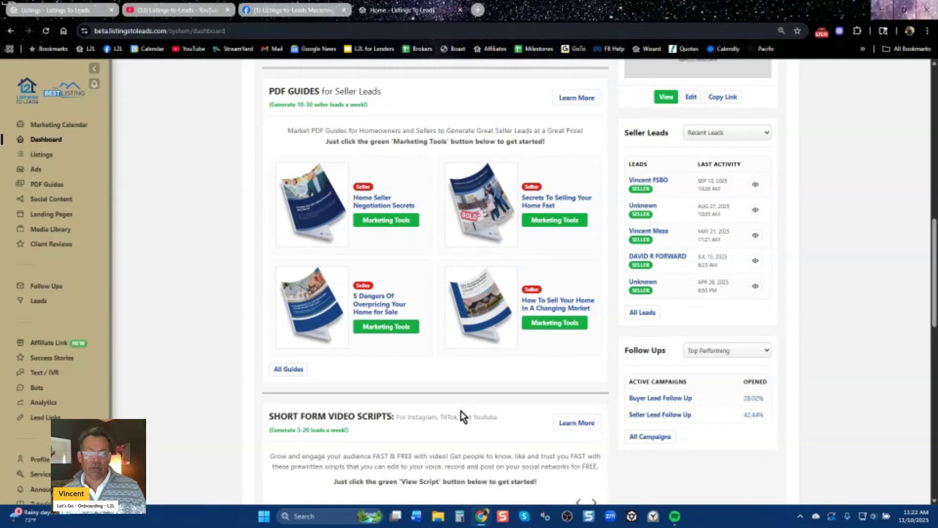
scroll(463, 410, "down", 5)
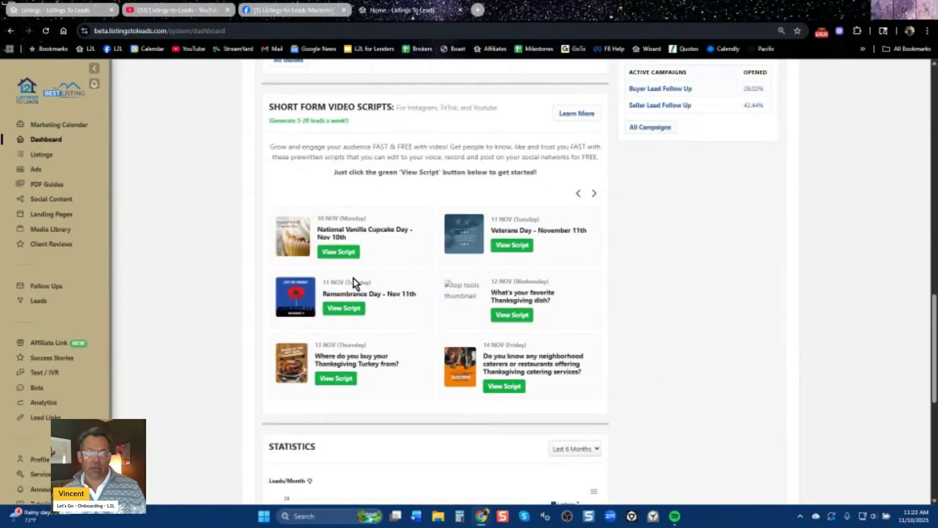
scroll(533, 281, "up", 15)
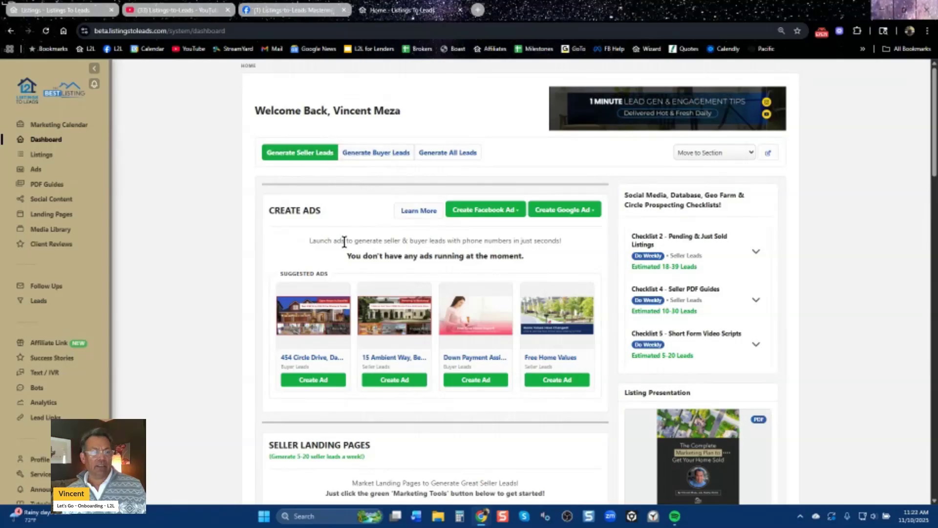
scroll(356, 235, "down", 5)
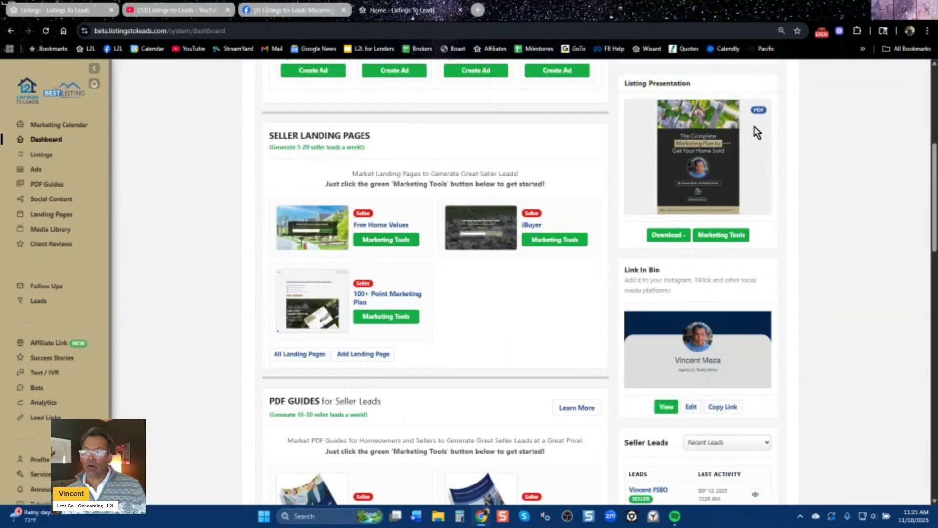
mouse_move(678, 132)
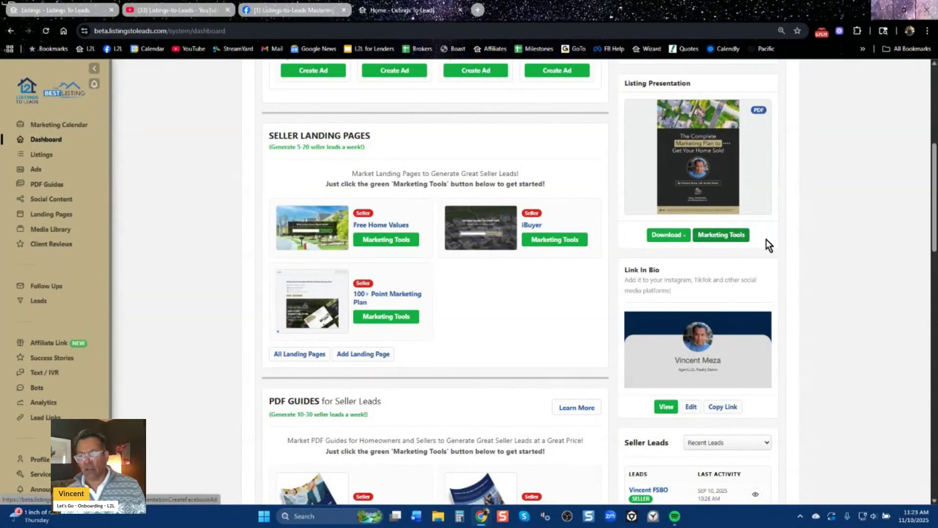
scroll(552, 245, "up", 6)
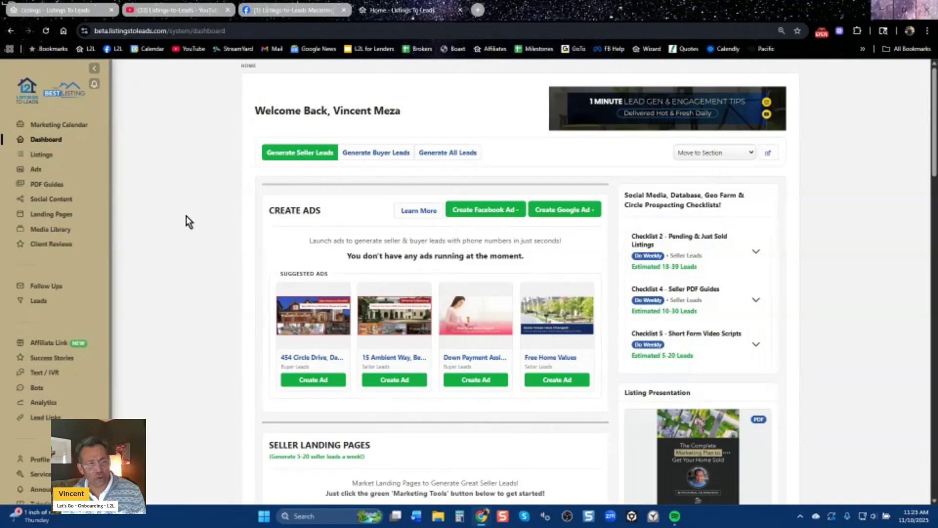
Go to Listings and scroll the table of eight listings with status, price and date added.
left_click(42, 154)
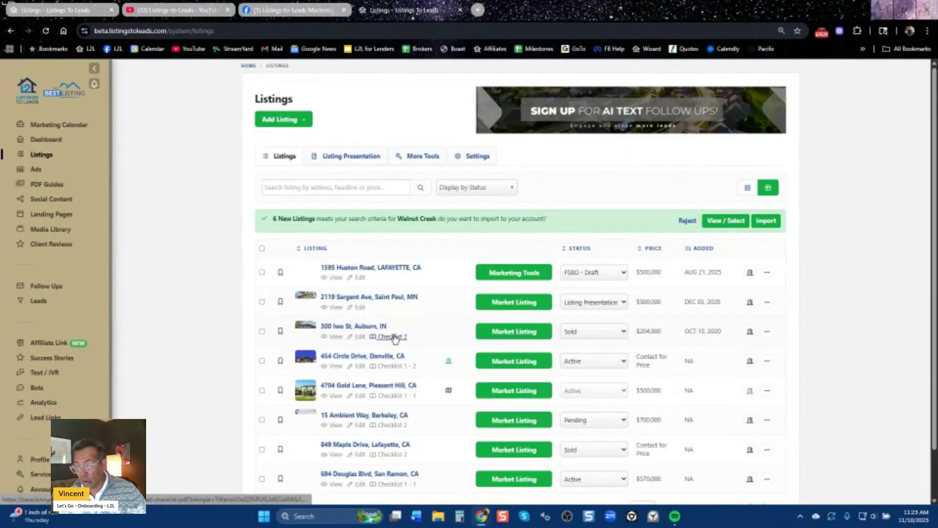
scroll(471, 358, "down", 1)
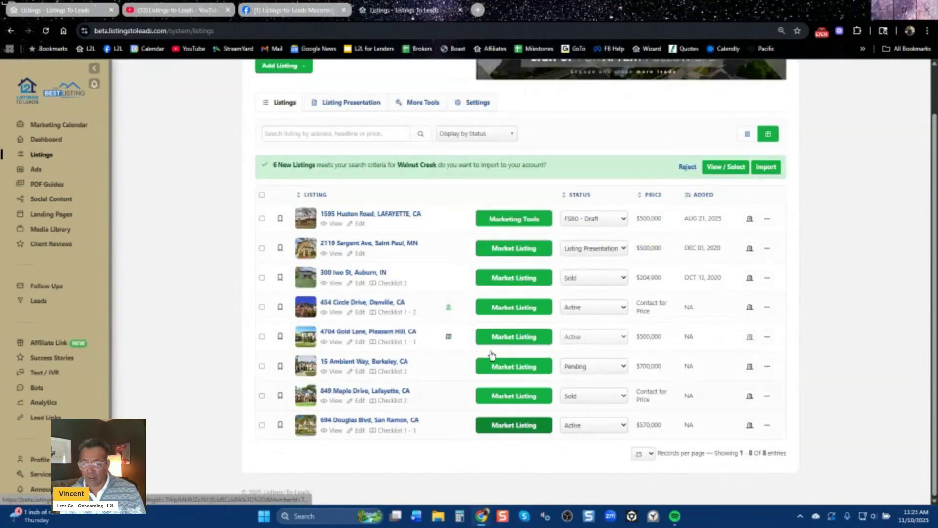
scroll(492, 440, "up", 1)
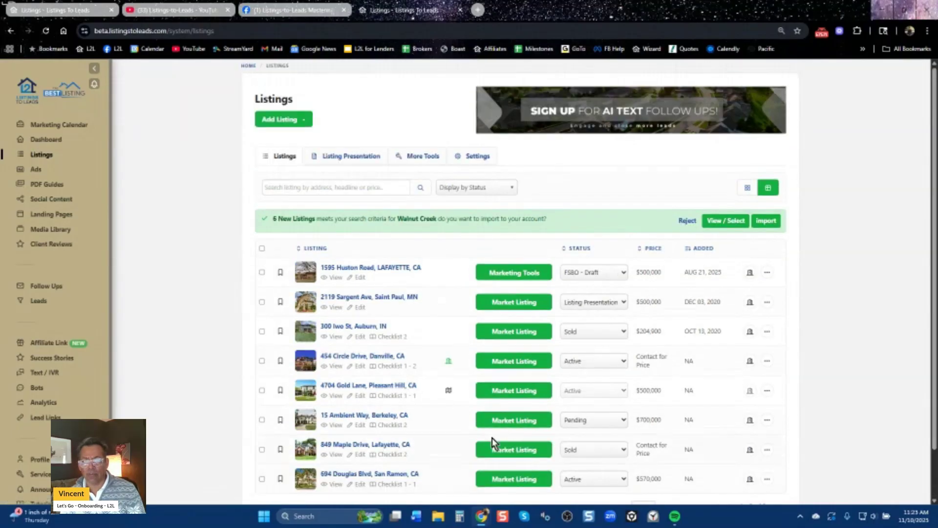
Open the Listing Presentation Flipbook from the Listing Presentation tab in a new browser tab.
left_click(348, 159)
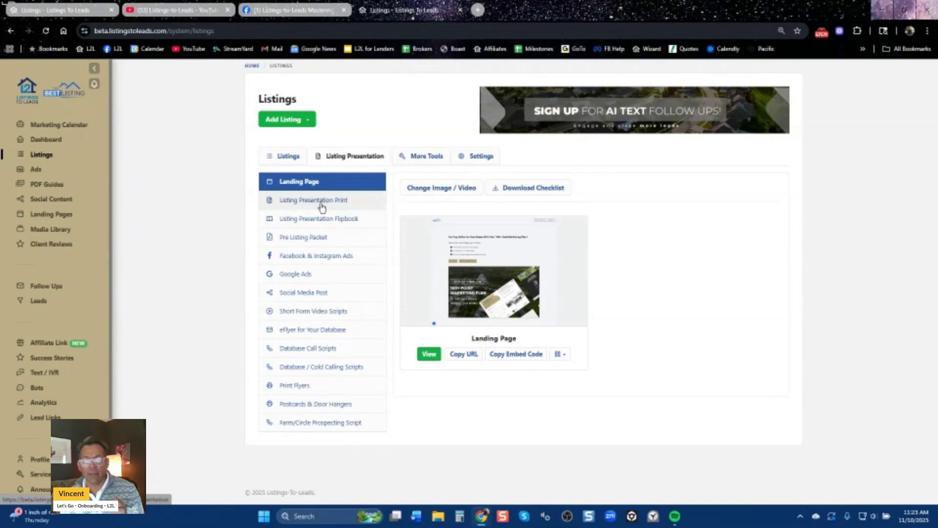
left_click(322, 221)
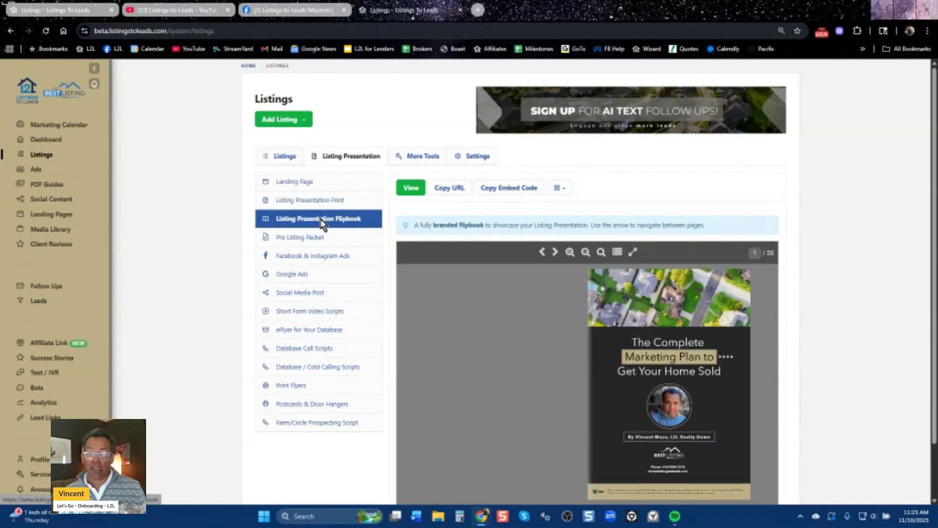
left_click(411, 189)
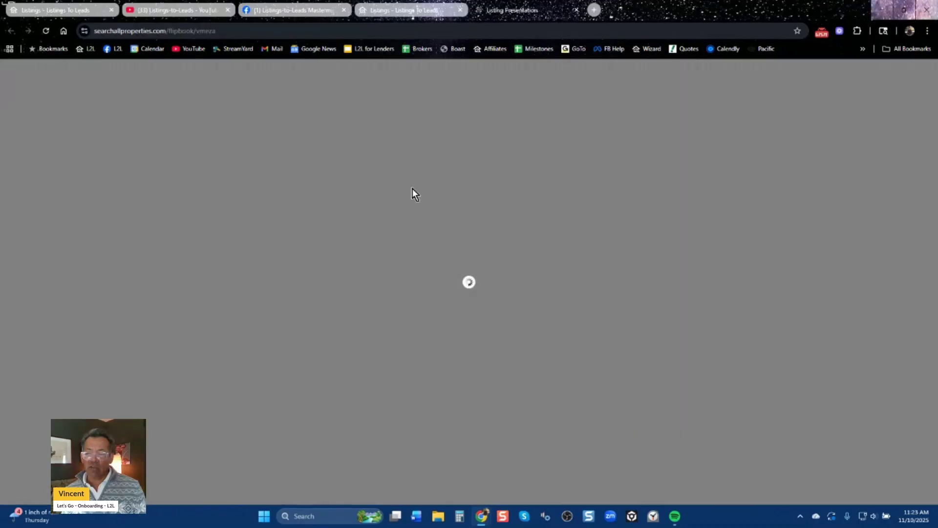
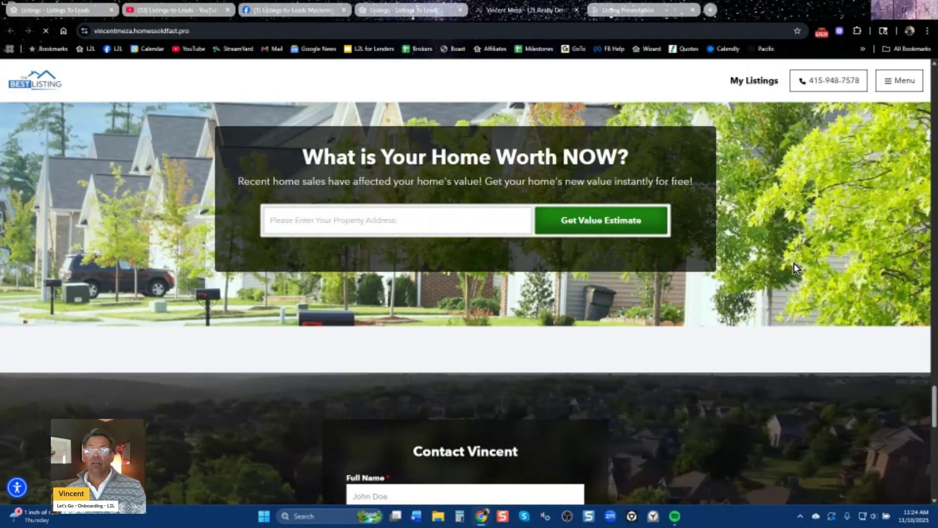
Close the home-value website and scroll the eight-listing table with statuses like FSBO - Draft, Sold and Pending.
scroll(758, 251, "down", 15)
key("ctrl+w")
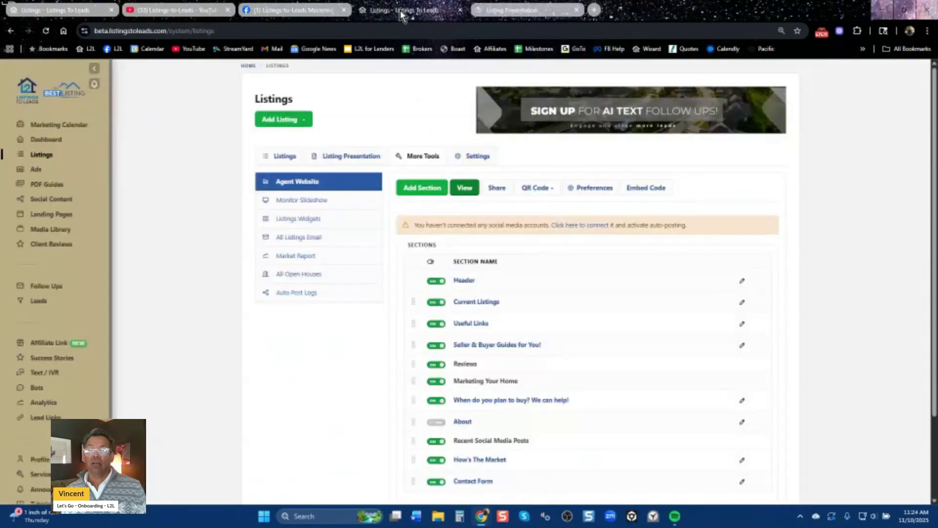
left_click(282, 158)
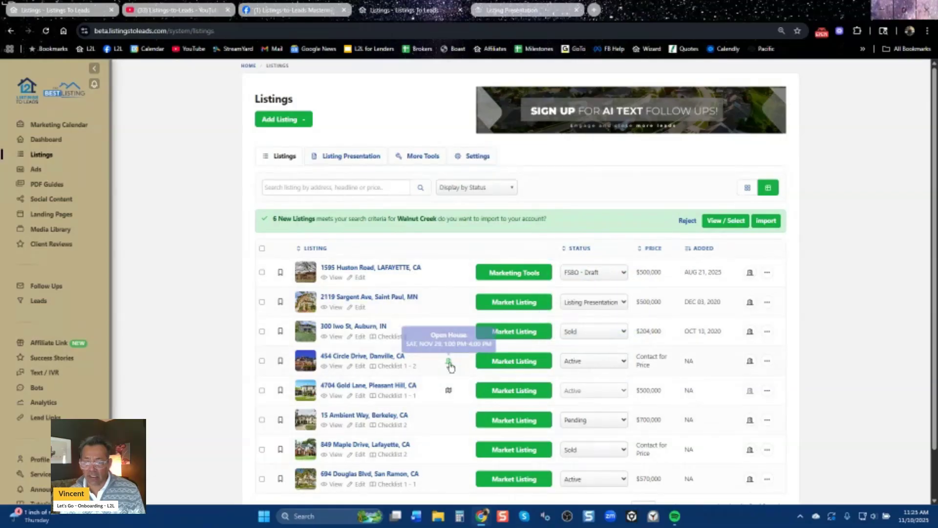
scroll(526, 413, "down", 1)
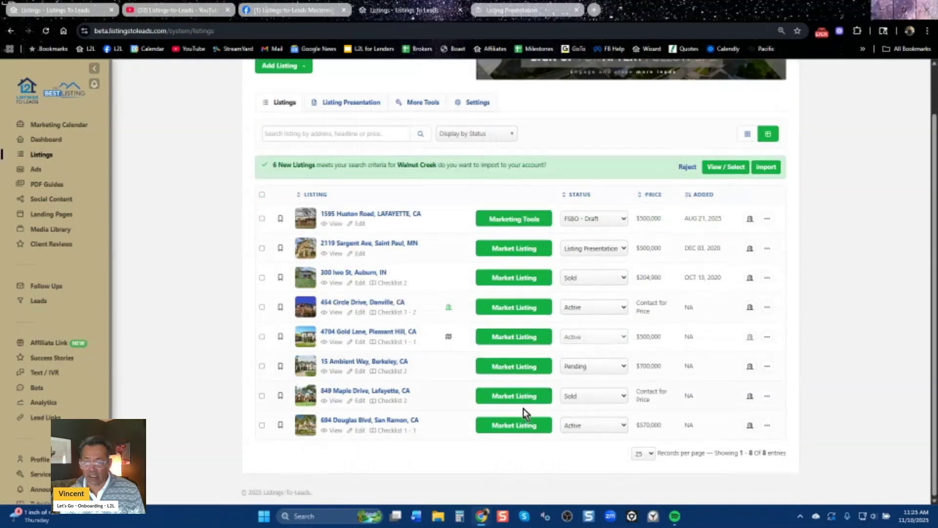
scroll(520, 394, "up", 1)
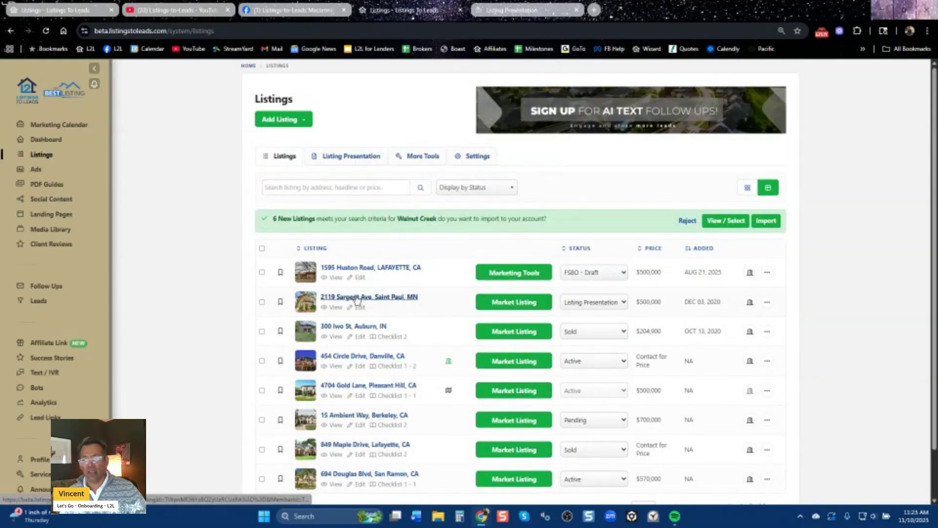
left_click(296, 122)
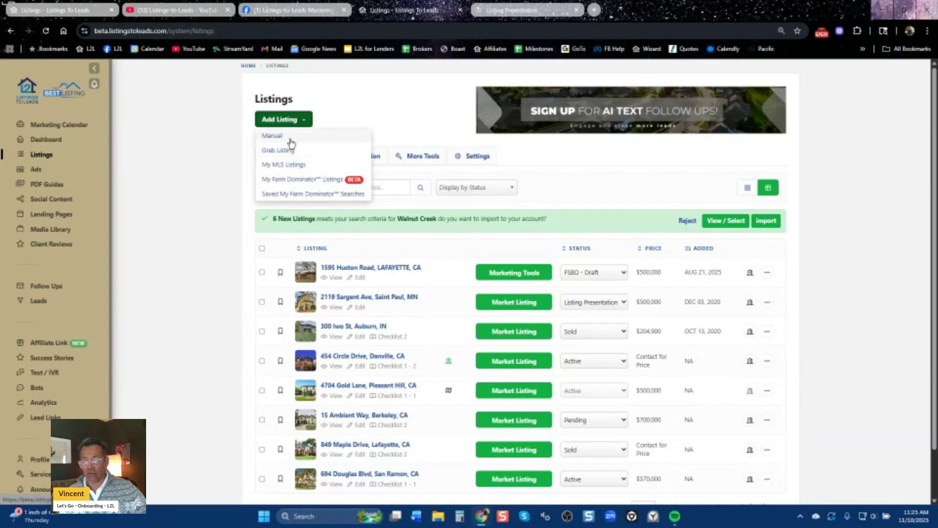
left_click(289, 137)
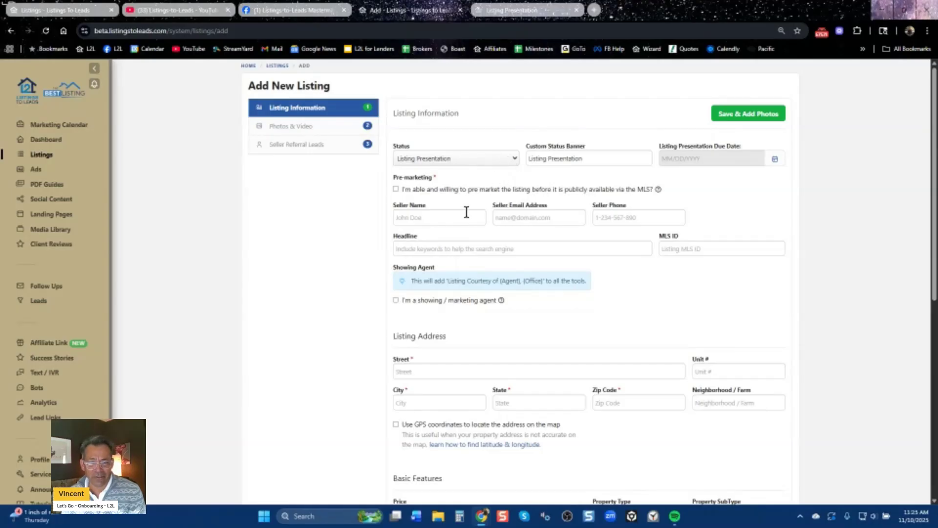
left_click(458, 214)
left_click(469, 243)
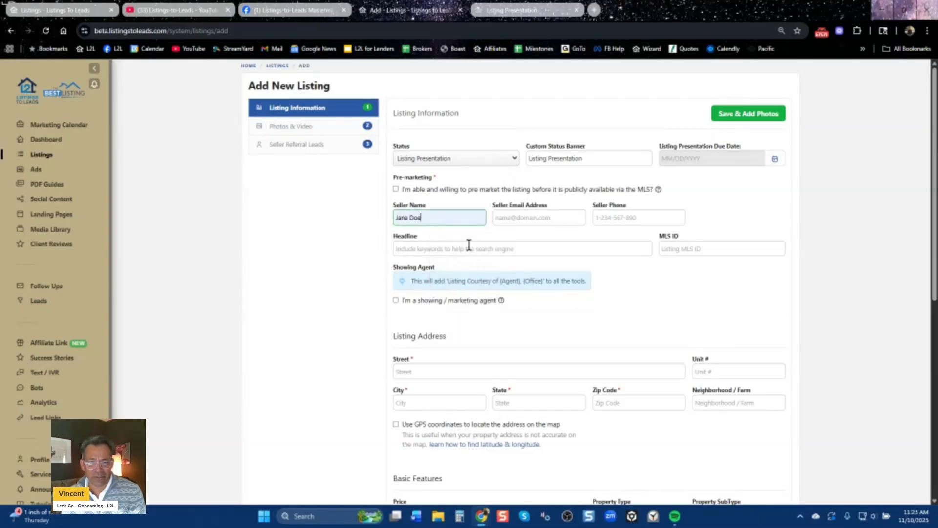
left_click(416, 245)
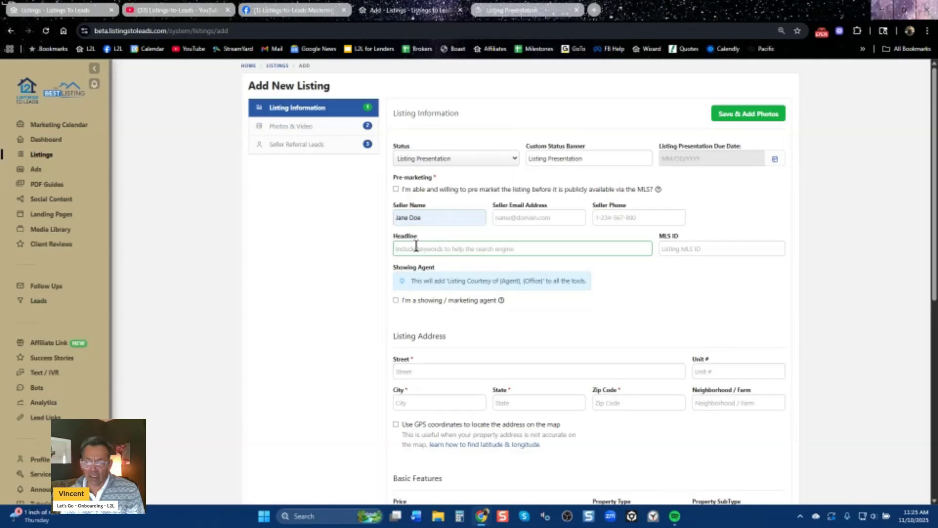
scroll(372, 377, "down", 5)
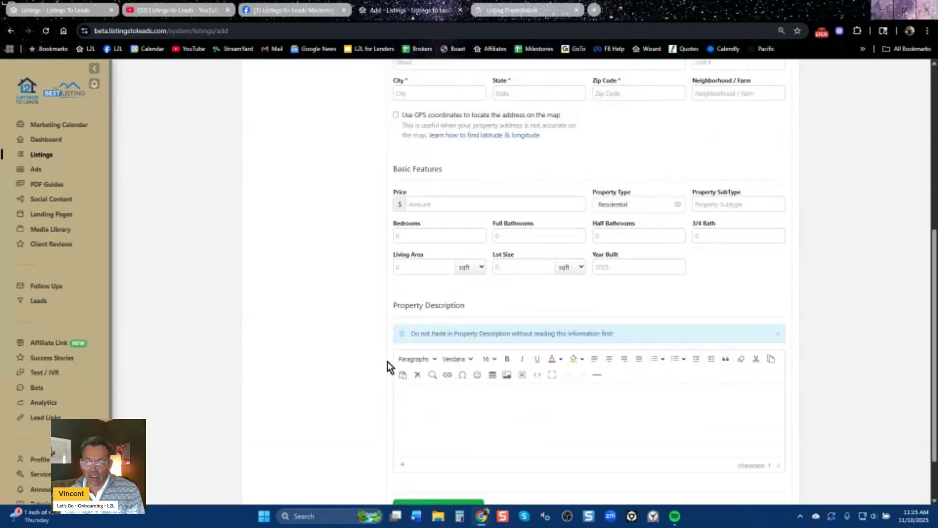
scroll(455, 362, "down", 2)
left_click(454, 363)
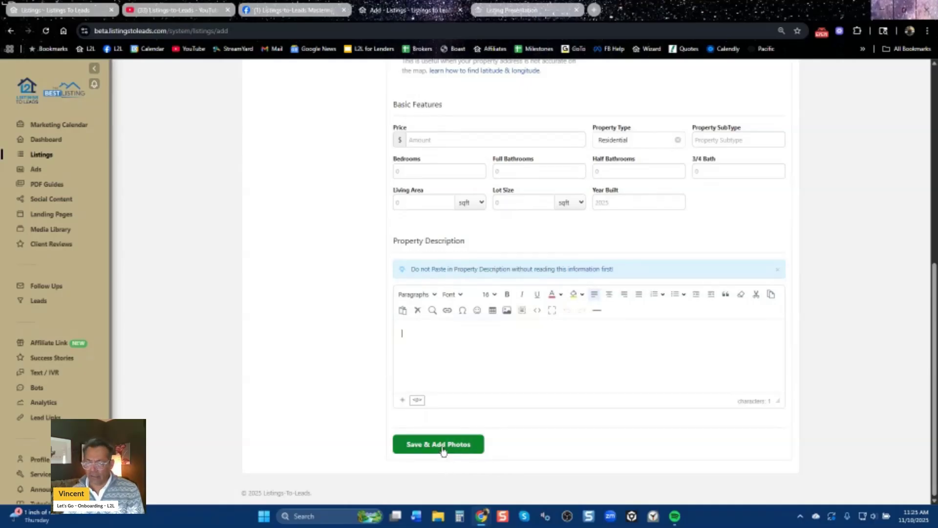
scroll(389, 433, "up", 8)
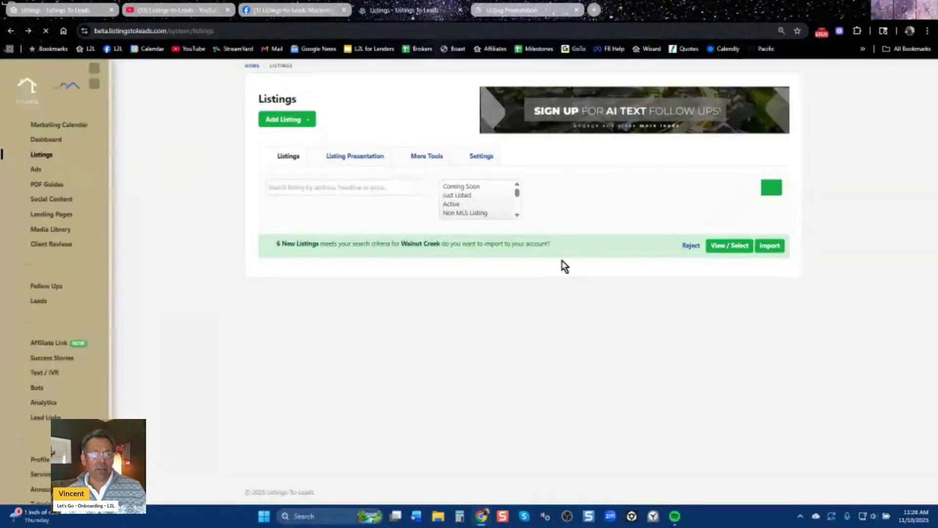
left_click(544, 14)
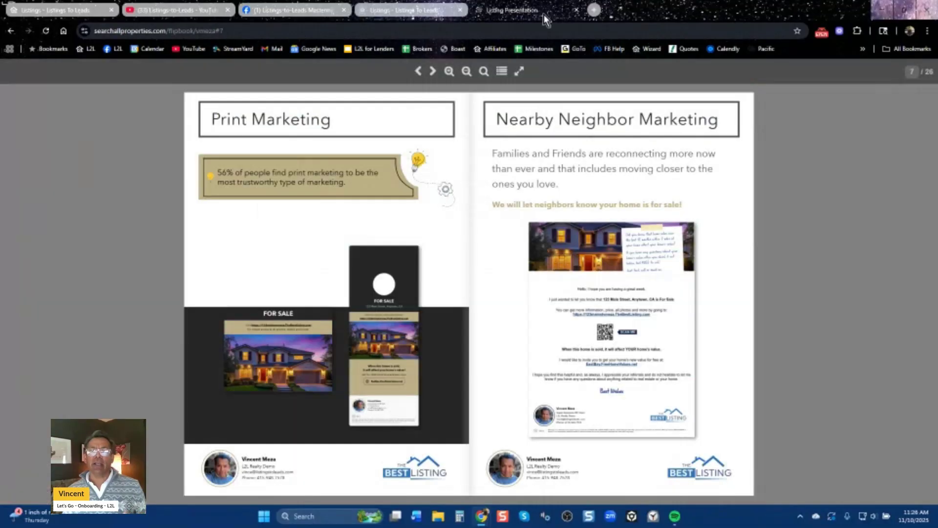
left_click(419, 72)
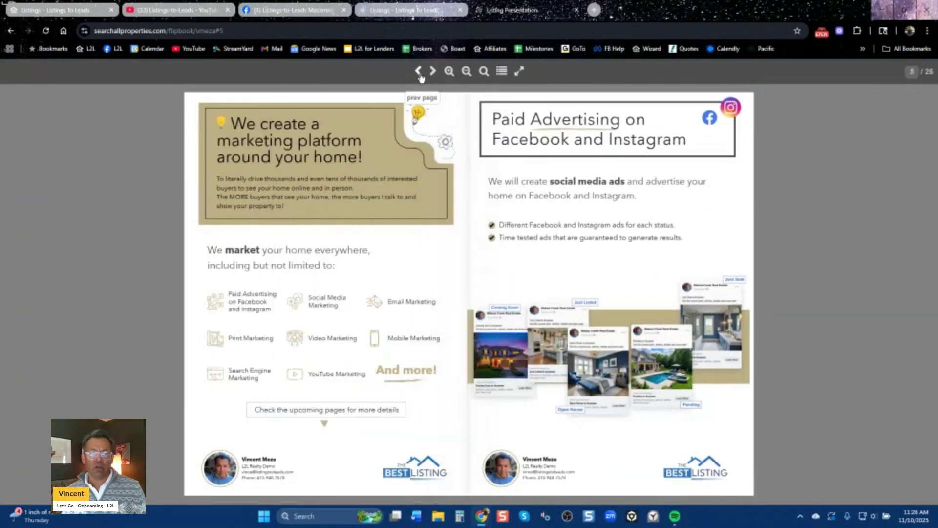
left_click(420, 74)
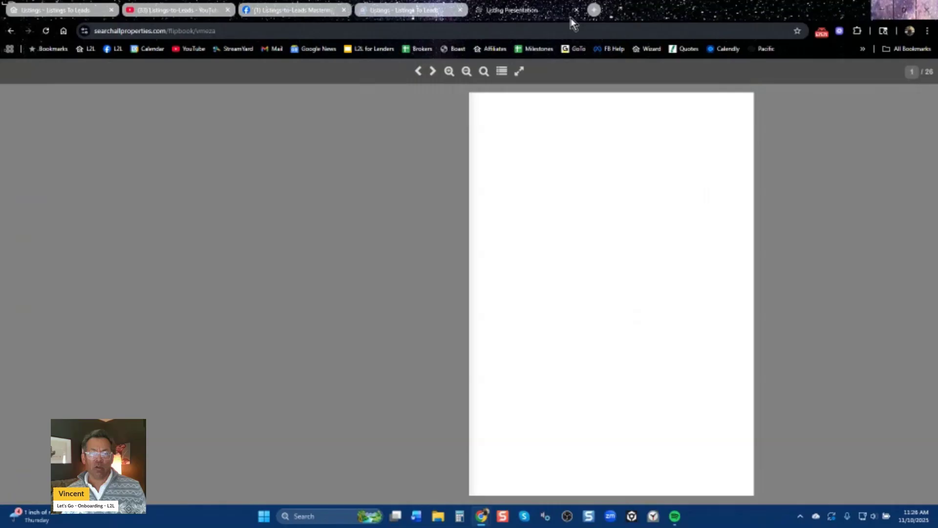
left_click(576, 10)
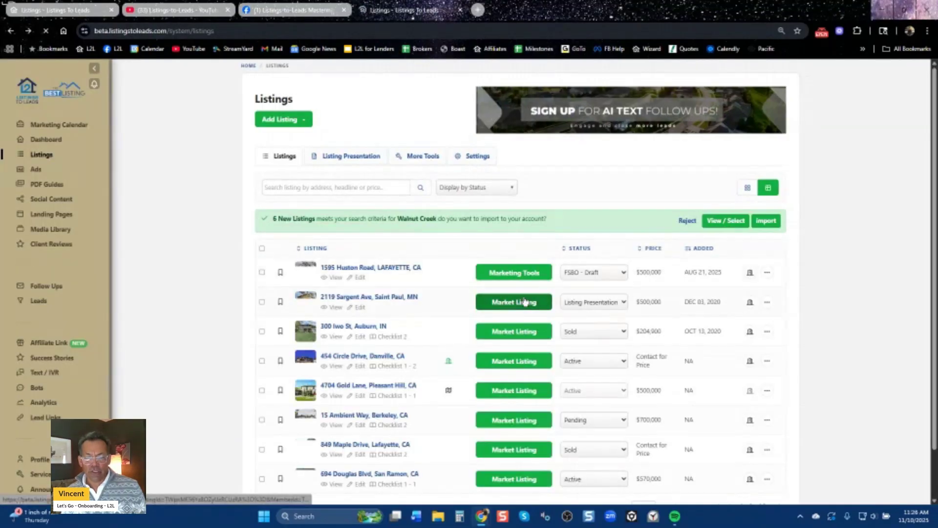
left_click(530, 312)
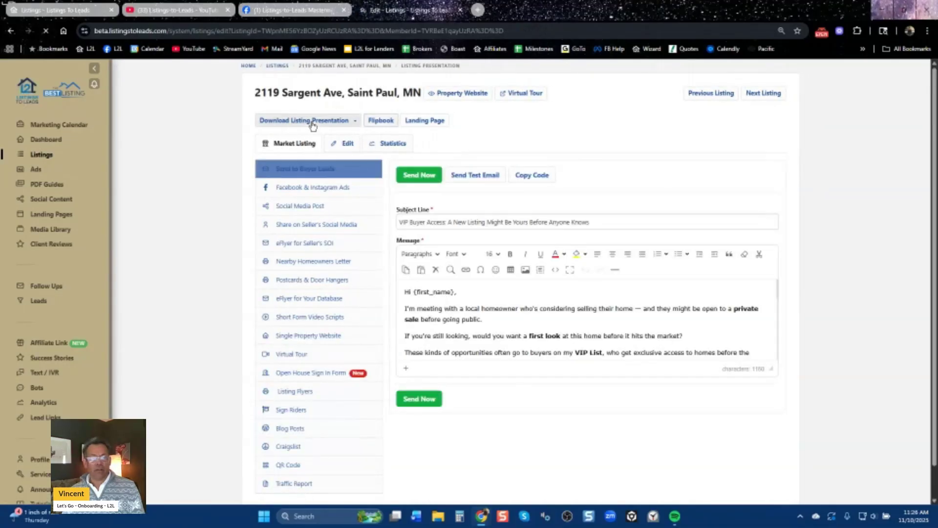
left_click(390, 122)
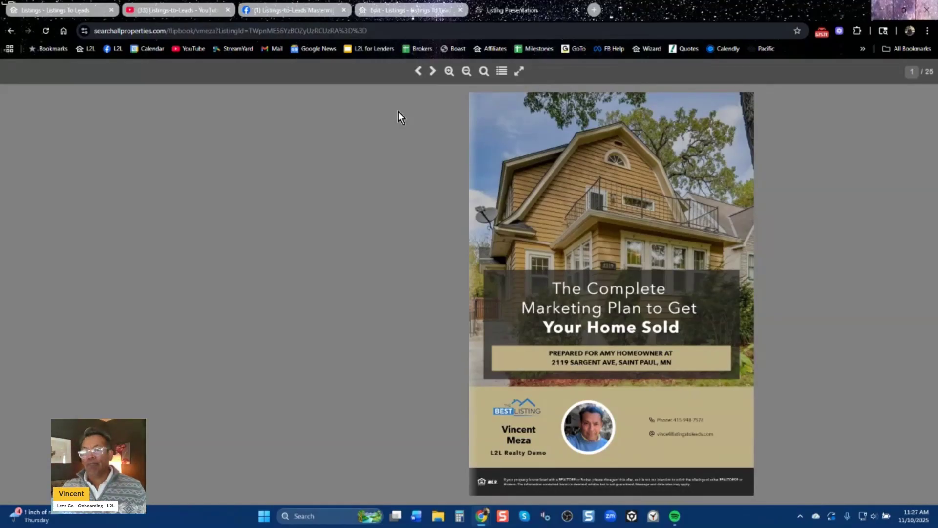
left_click(312, 10)
scroll(488, 372, "down", 5)
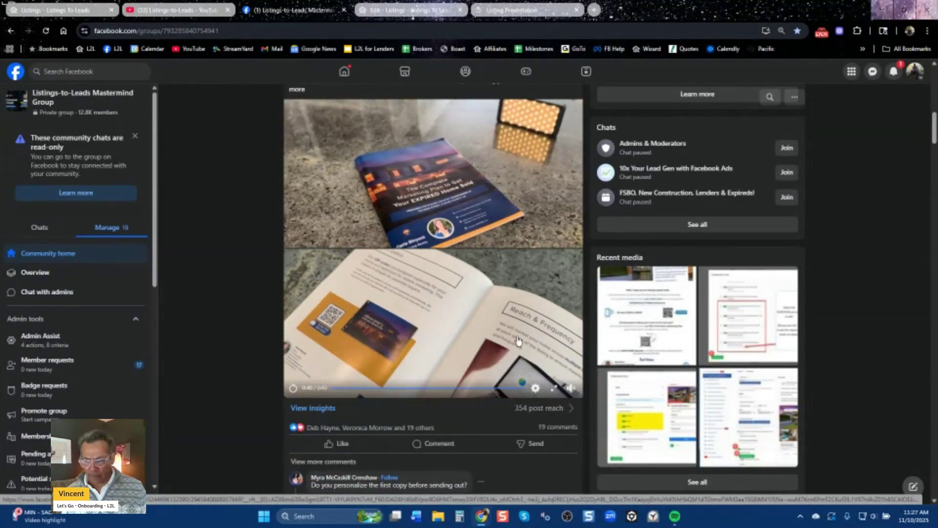
Return to the top of the Mastermind group, then switch to the YouTube channel's Videos page.
scroll(934, 135, "up", 1)
left_click_drag(935, 135, 933, 114)
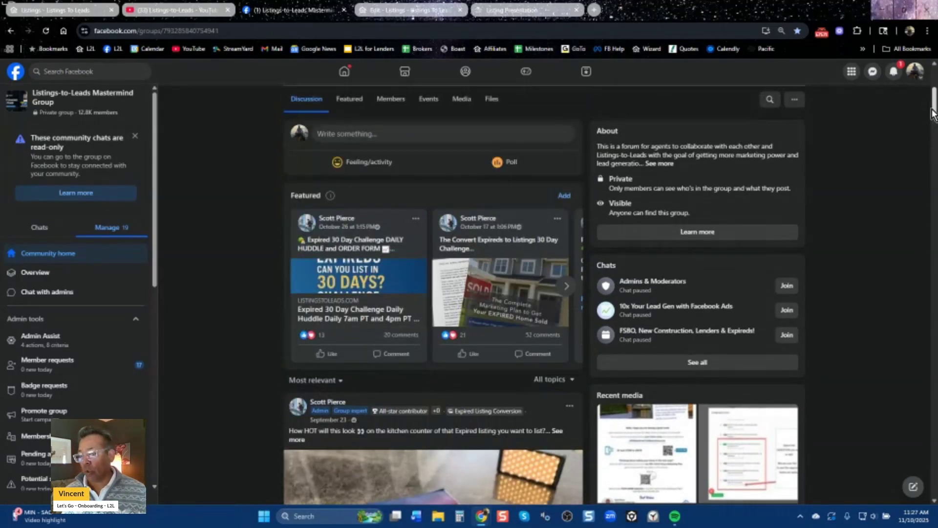
left_click(197, 10)
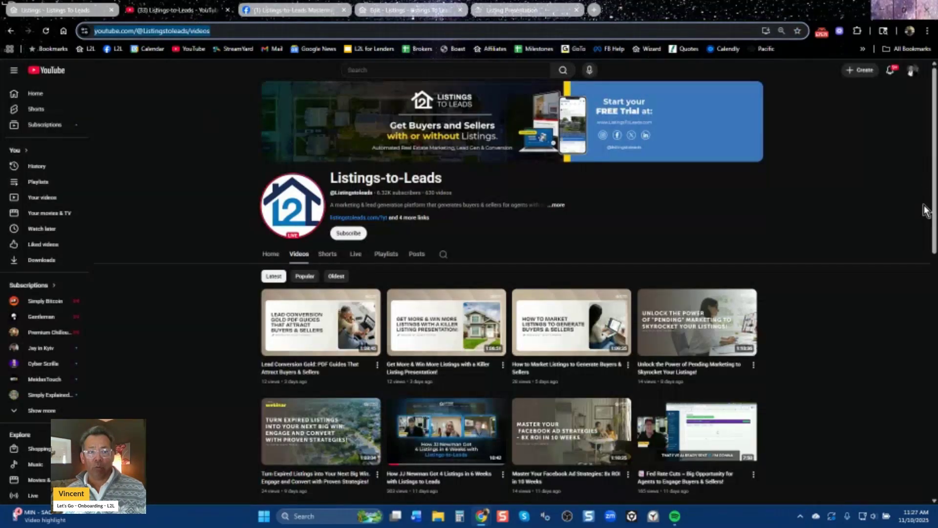
Scroll and preview the channel's recent webinar videos, then return to the 'Complete Marketing Plan' flipbook.
scroll(933, 186, "down", 1)
scroll(936, 186, "down", 3)
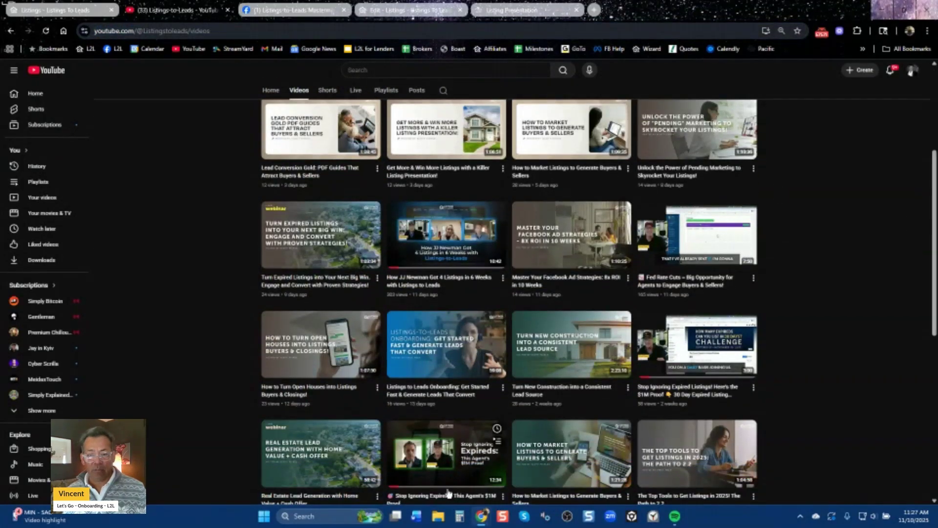
mouse_move(449, 481)
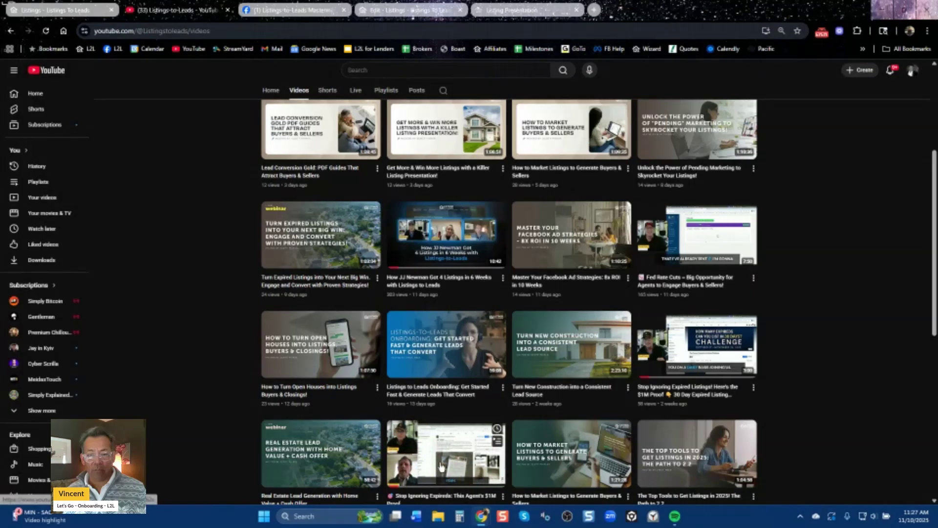
mouse_move(464, 267)
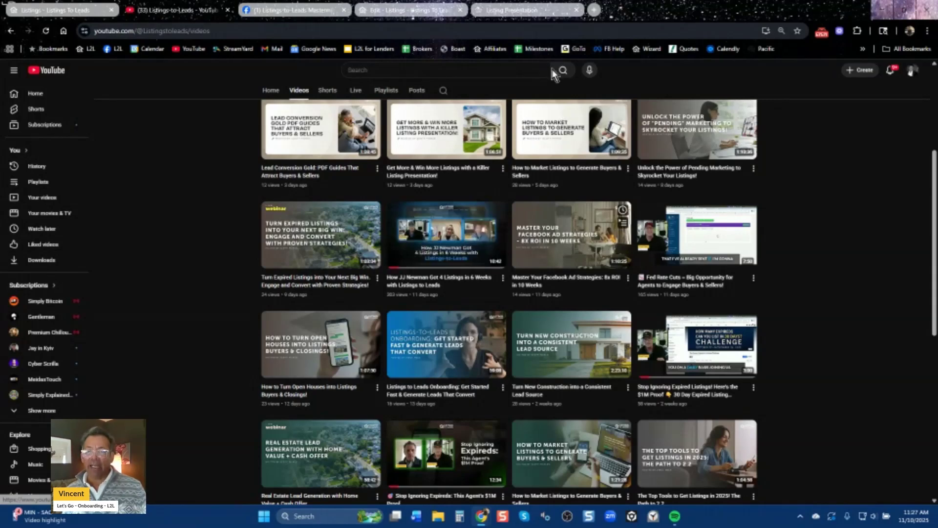
left_click(520, 11)
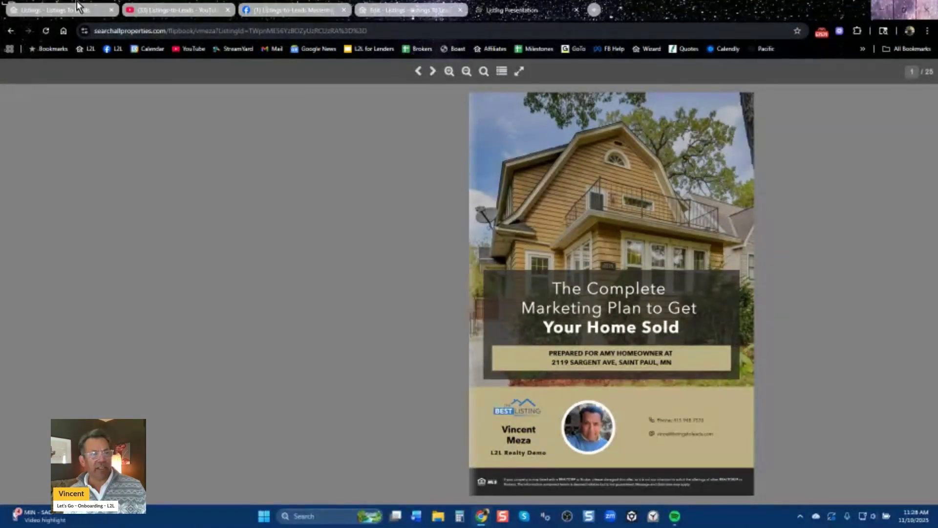
left_click(381, 31)
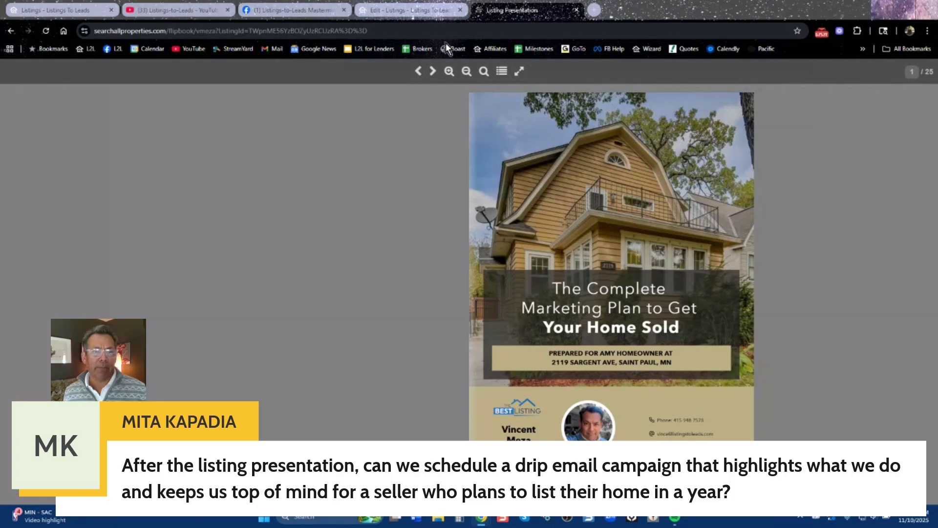
left_click(412, 14)
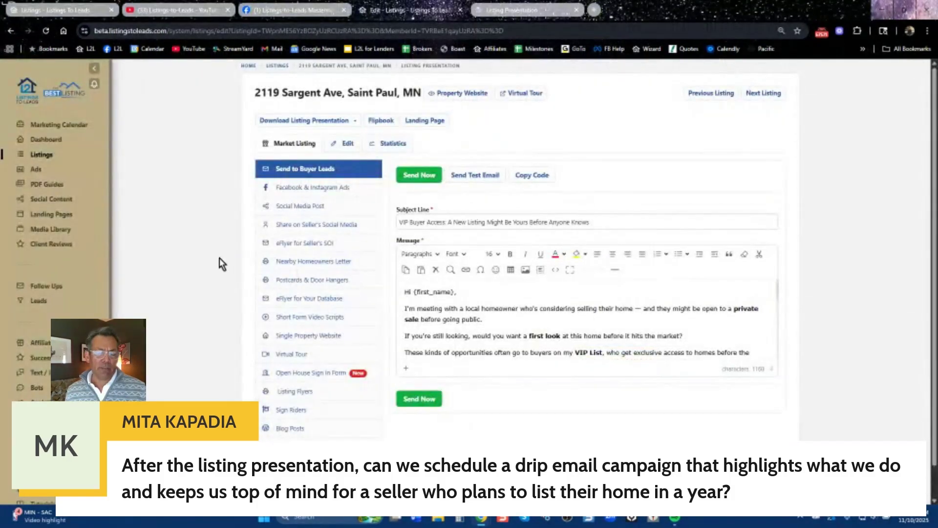
Go back to the Listings page showing eight properties and the offer to import 6 Walnut Creek listings.
left_click(12, 32)
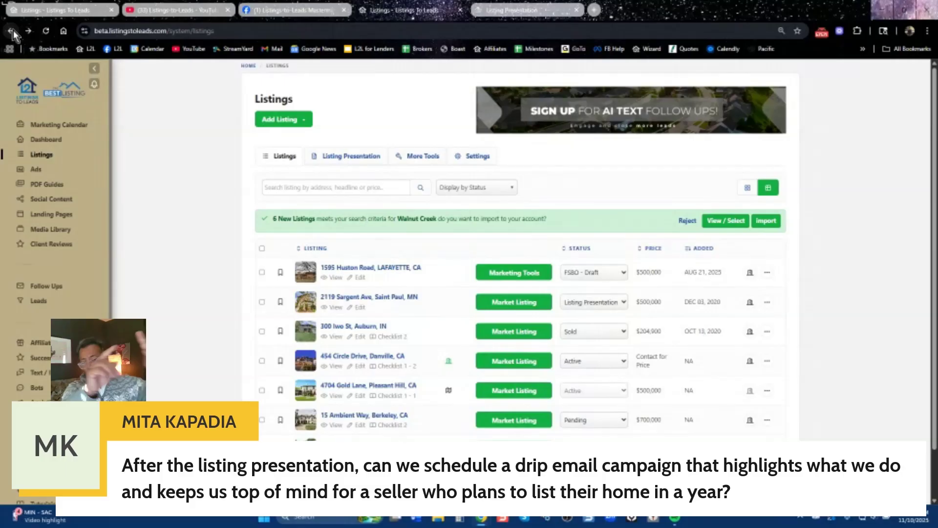
left_click(185, 11)
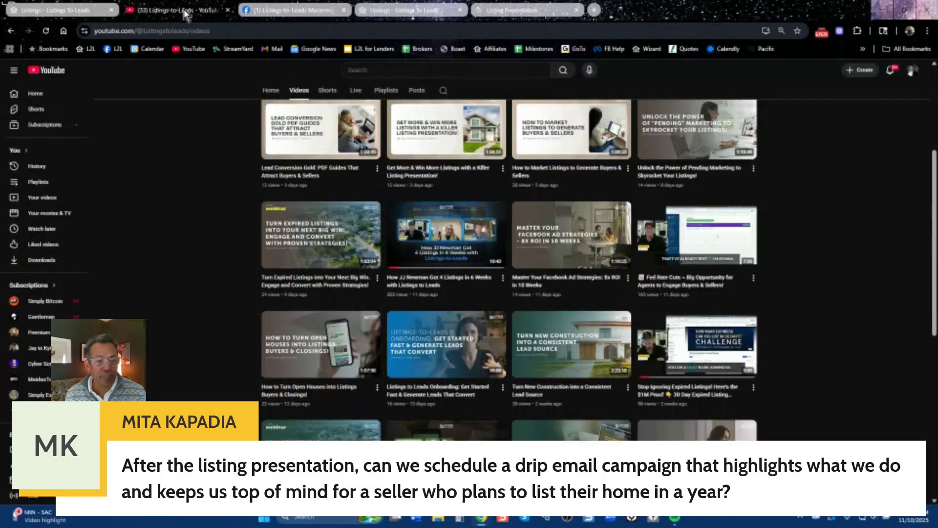
scroll(443, 356, "down", 6)
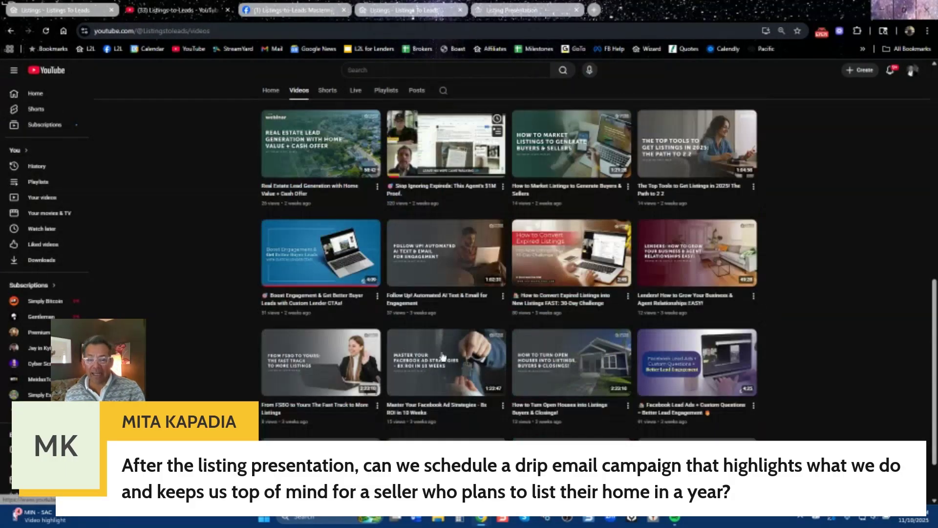
left_click_drag(935, 433, 935, 430)
scroll(935, 430, "up", 3)
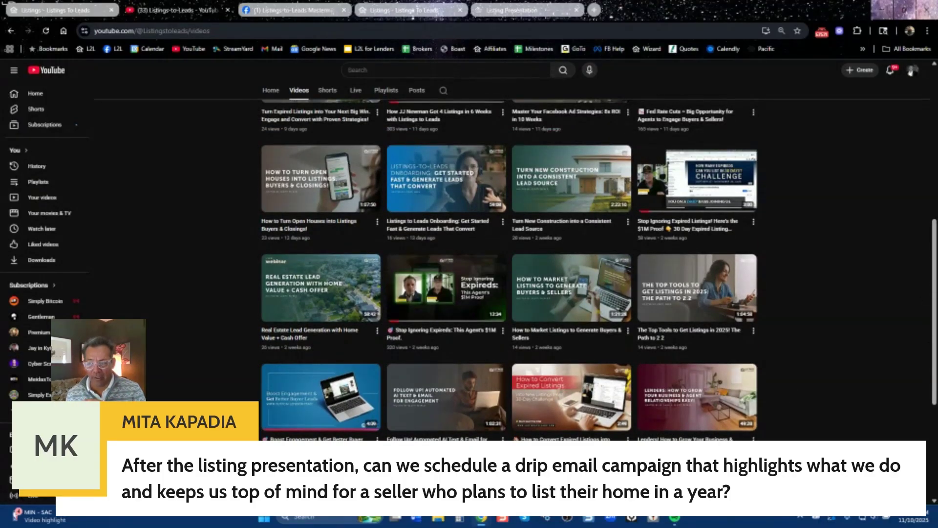
left_click_drag(936, 377, 935, 328)
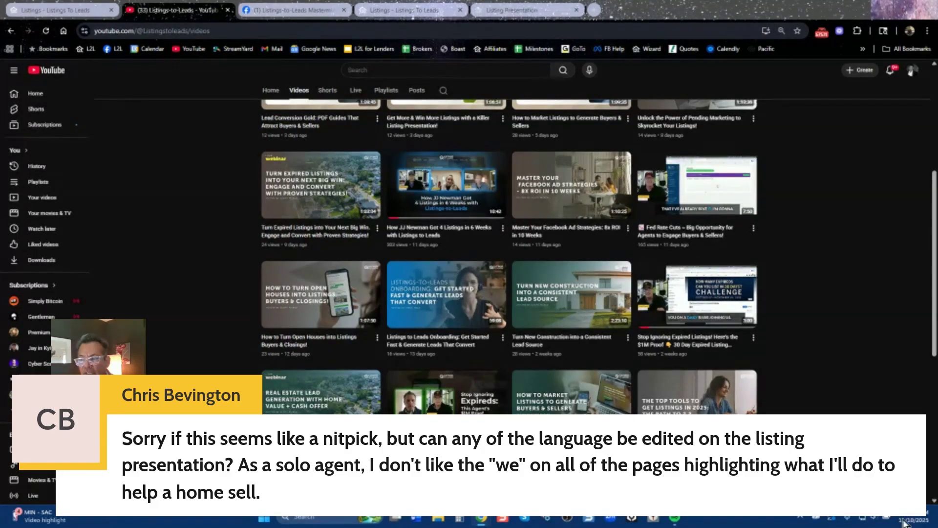
left_click(432, 14)
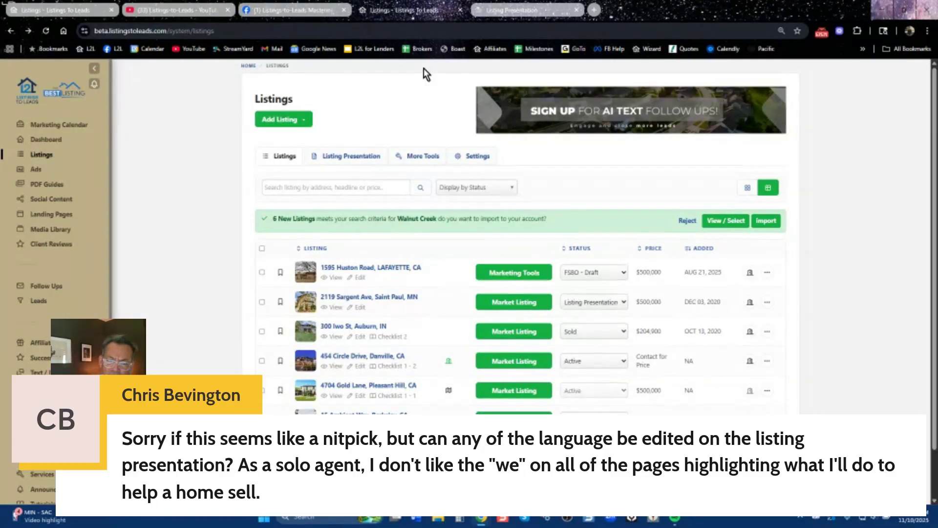
left_click(516, 361)
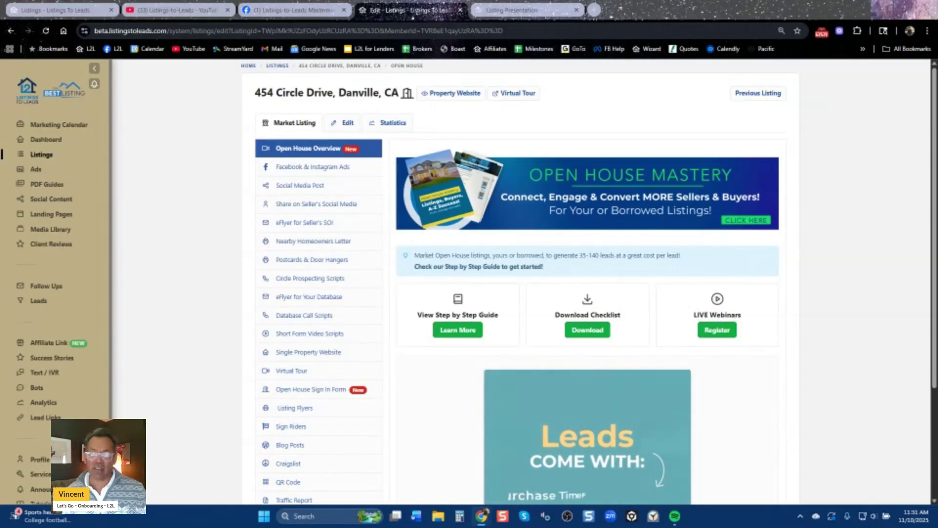
Create a $35 Facebook & Instagram open-house ad with advanced options on, and start a new lead form.
left_click_drag(936, 93, 934, 139)
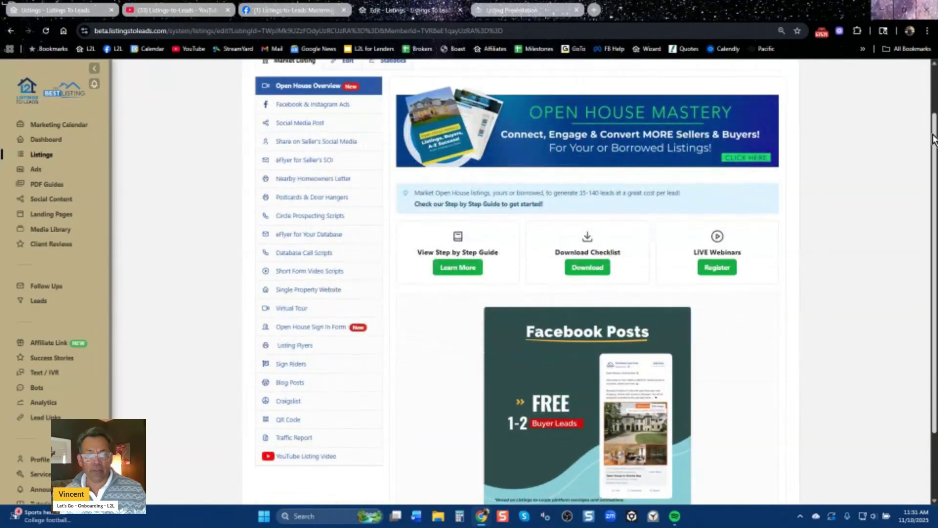
left_click(330, 105)
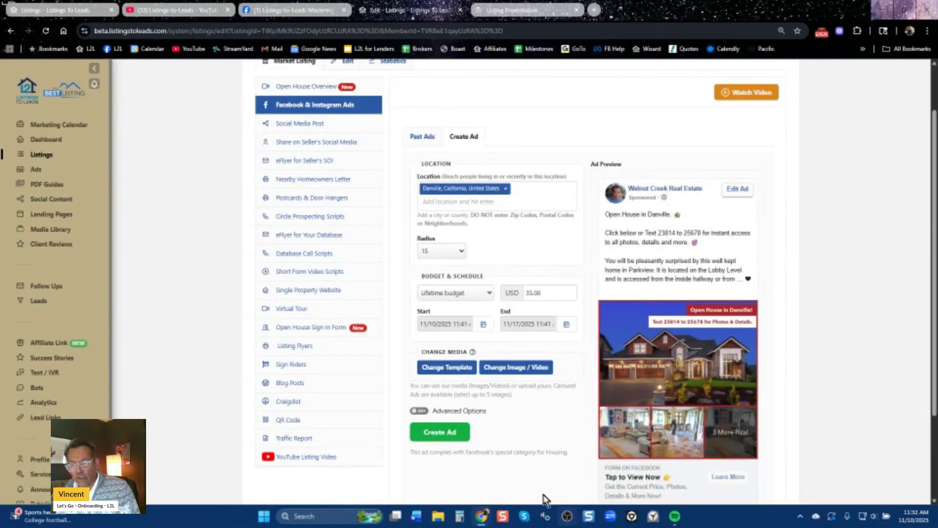
left_click(446, 430)
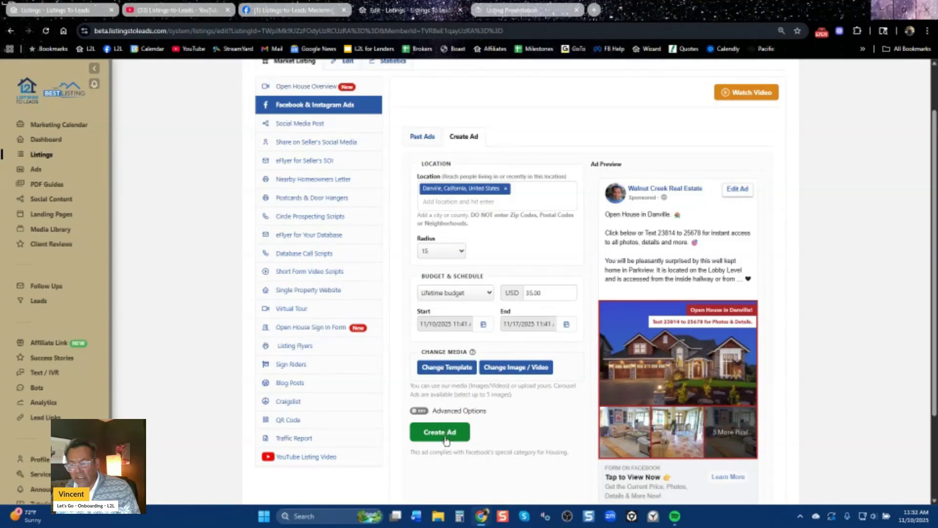
left_click(423, 412)
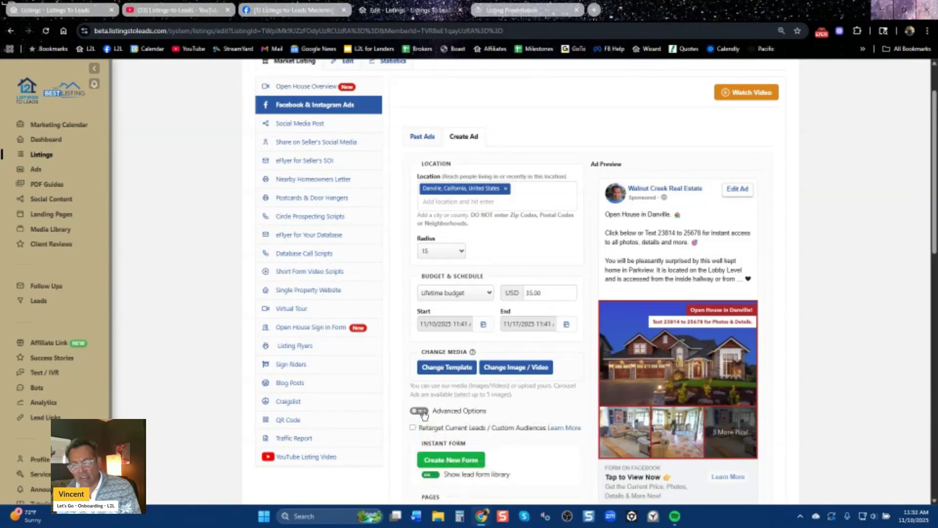
left_click(451, 460)
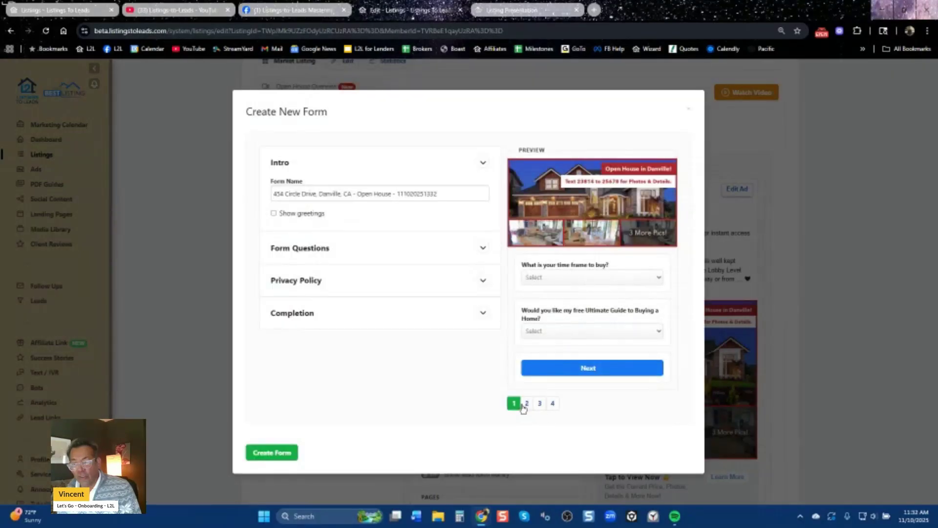
Preview pages 2 and 3 and the final confirmation page of the lead form.
left_click(527, 404)
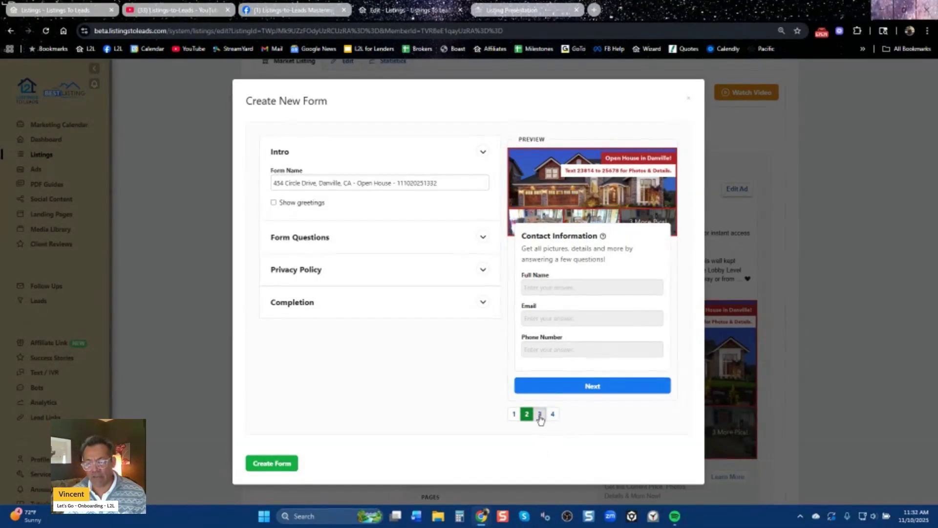
left_click(540, 414)
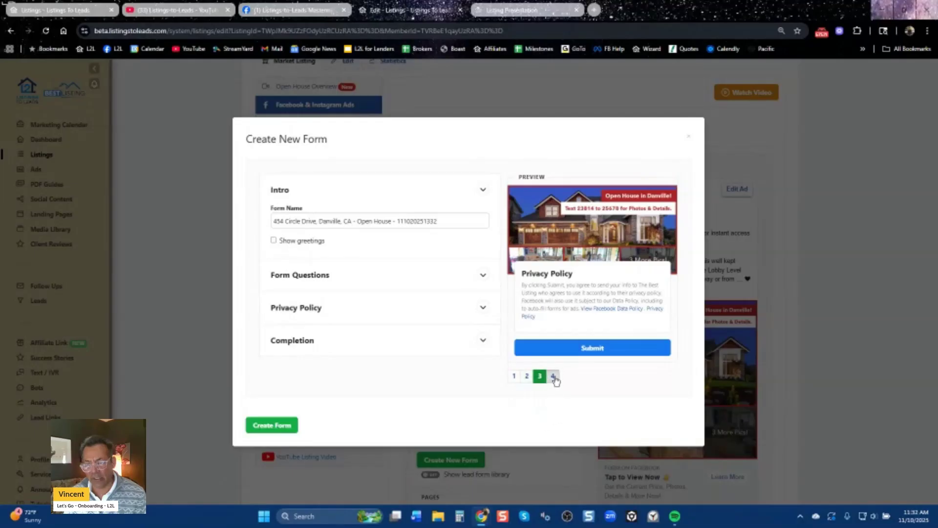
left_click(553, 377)
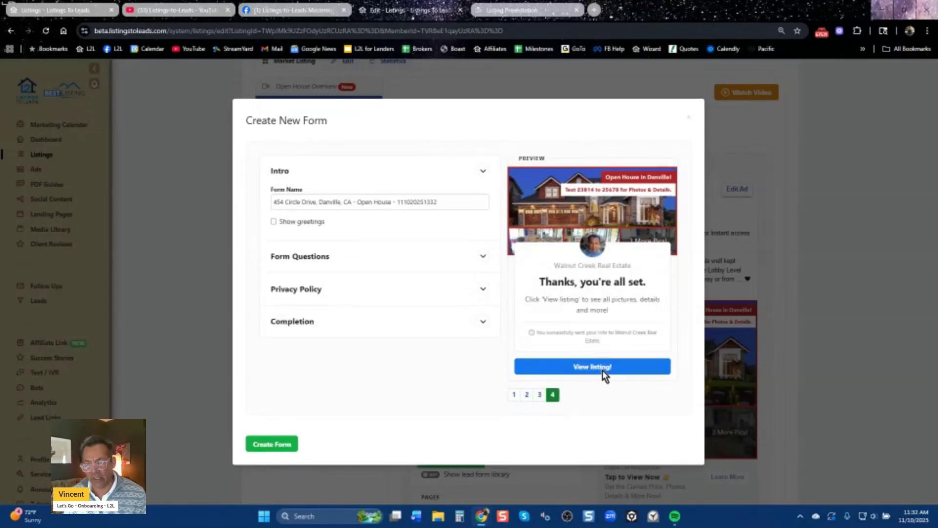
Close the Create New Form dialog and switch the ad's advanced options back off.
left_click(689, 117)
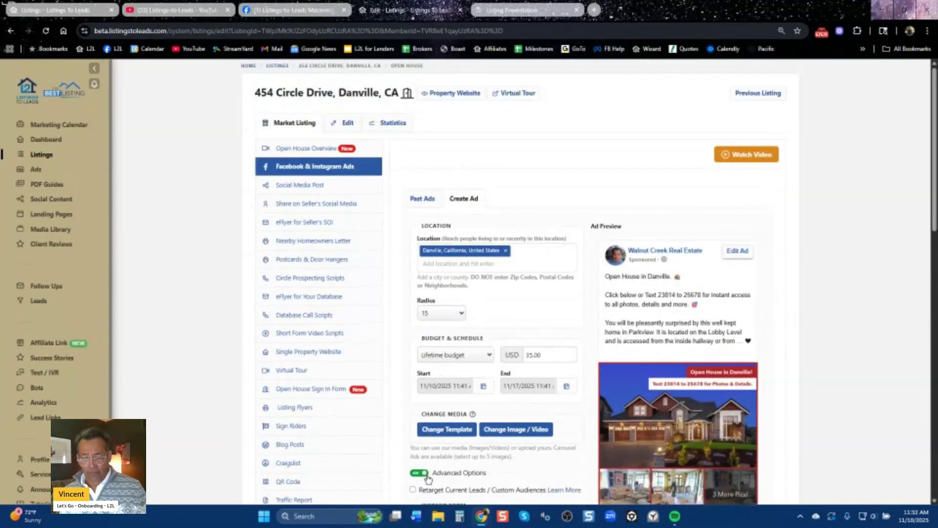
left_click(419, 472)
scroll(606, 437, "down", 4)
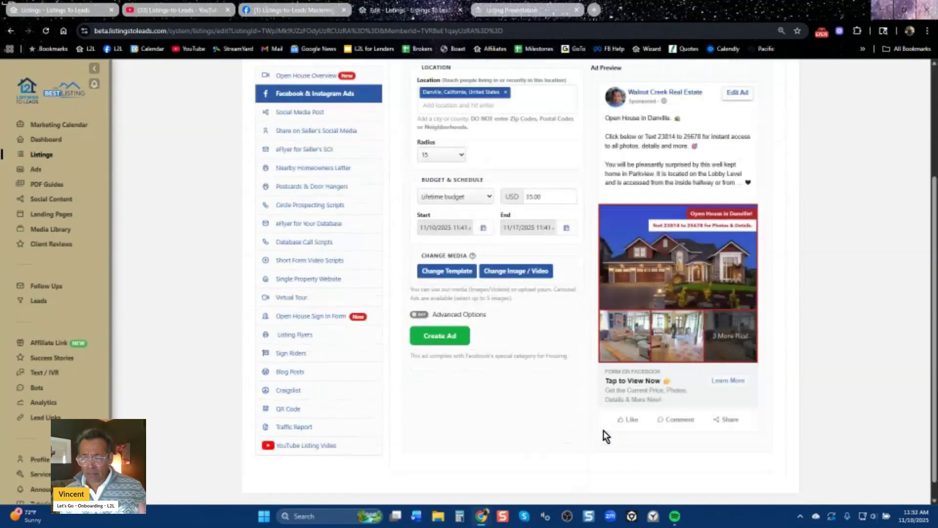
left_click(191, 7)
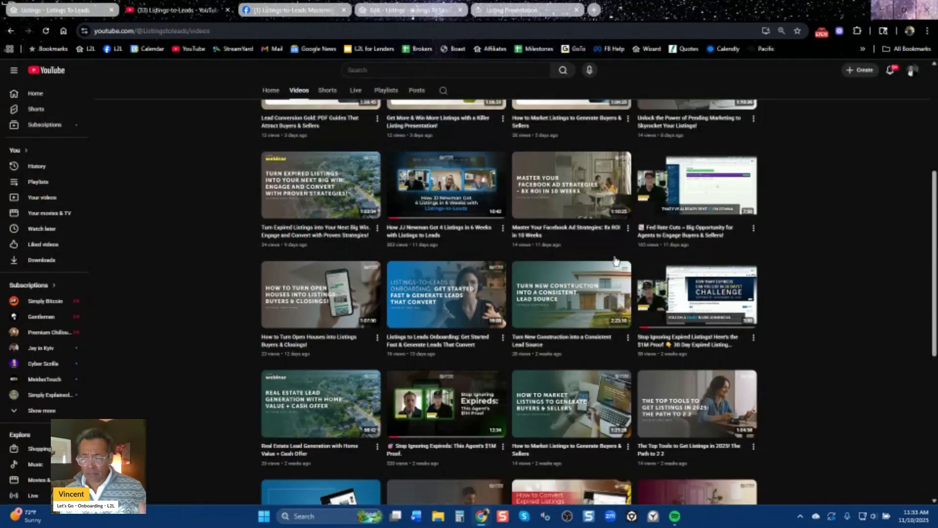
mouse_move(560, 206)
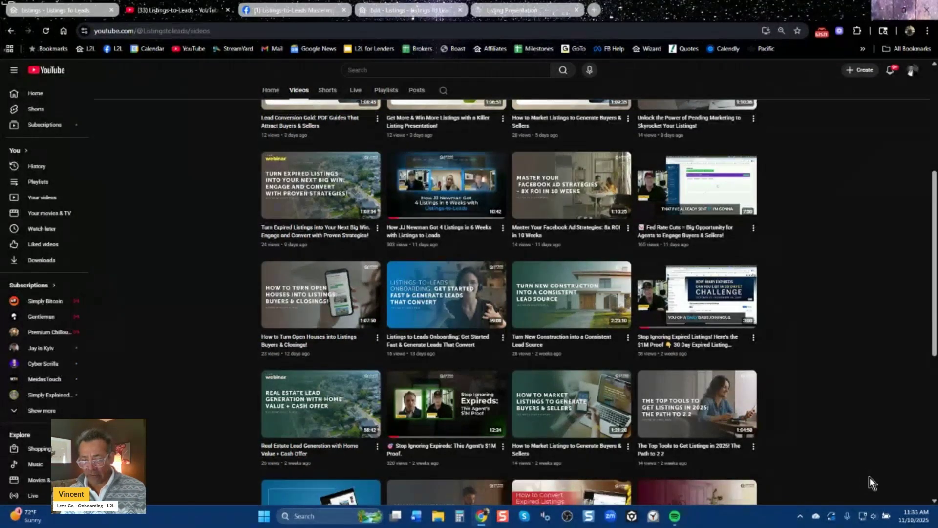
scroll(871, 475, "up", 5)
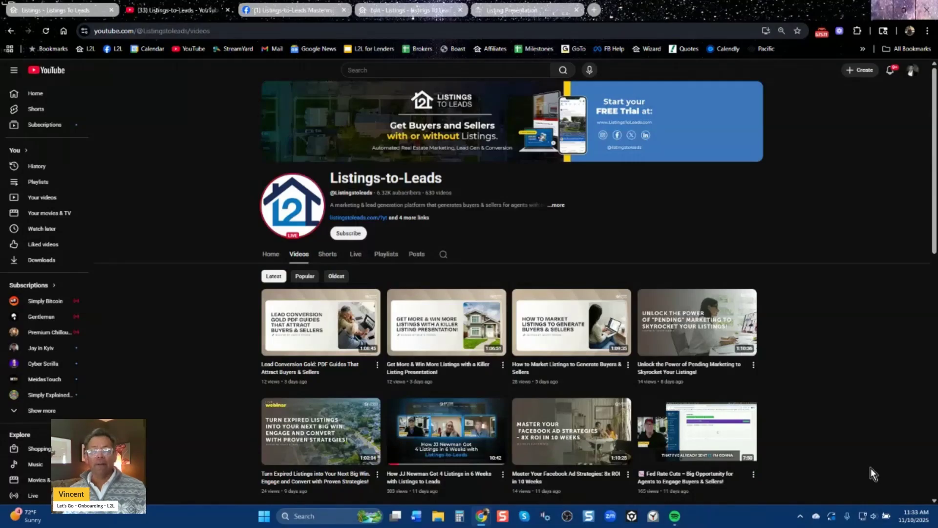
left_click(85, 9)
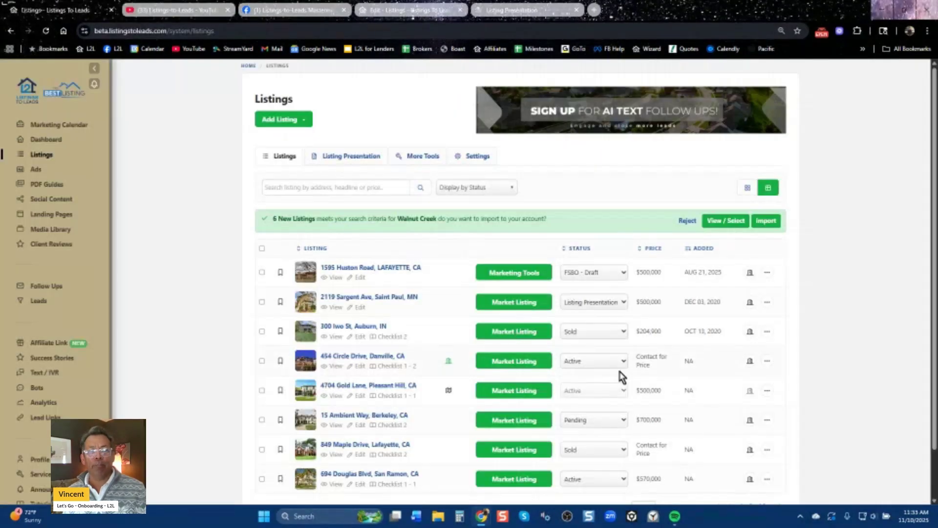
left_click(508, 362)
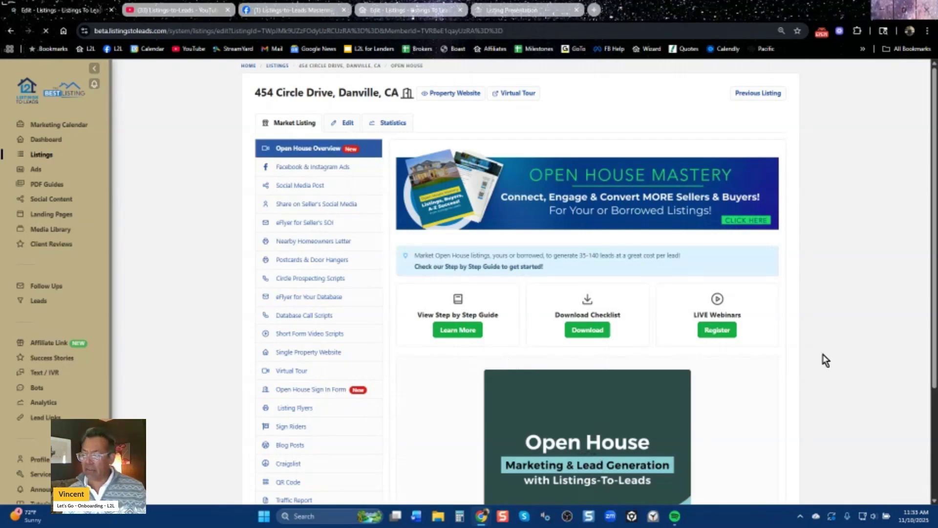
left_click(324, 169)
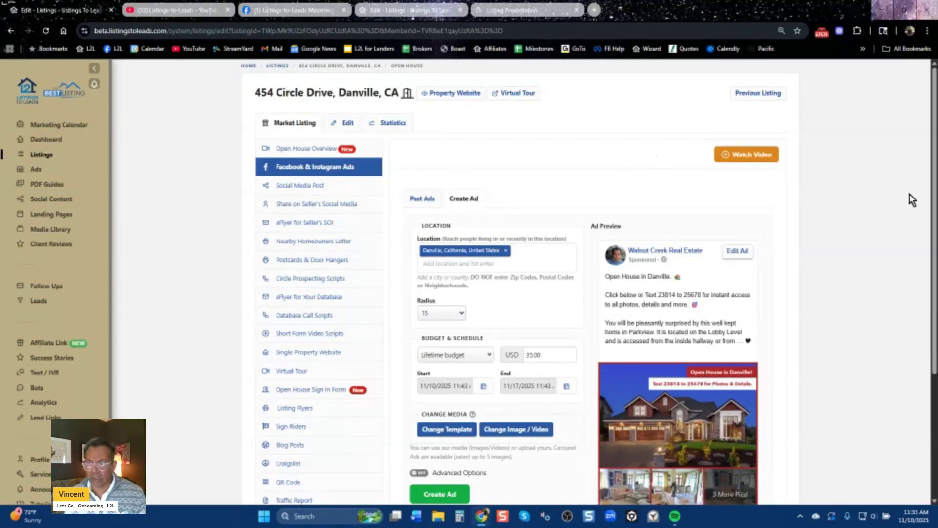
left_click_drag(934, 179, 927, 274)
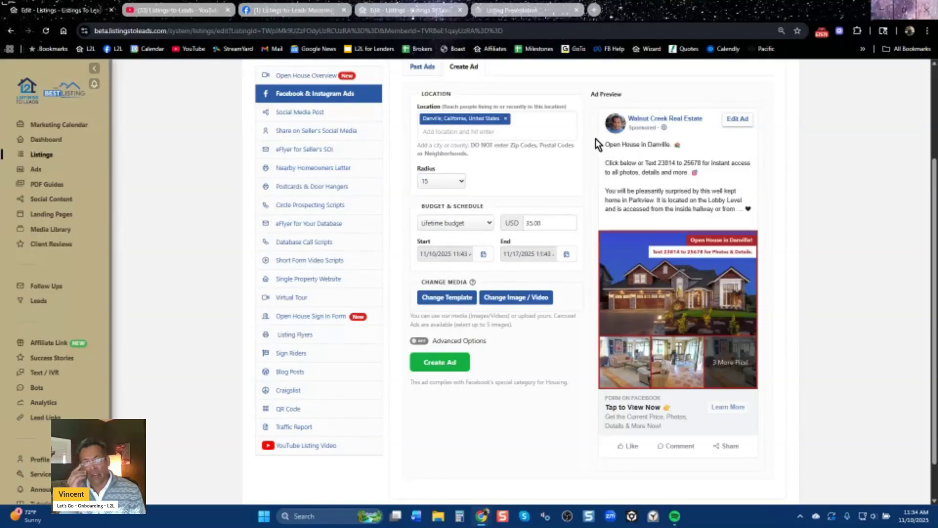
left_click(310, 114)
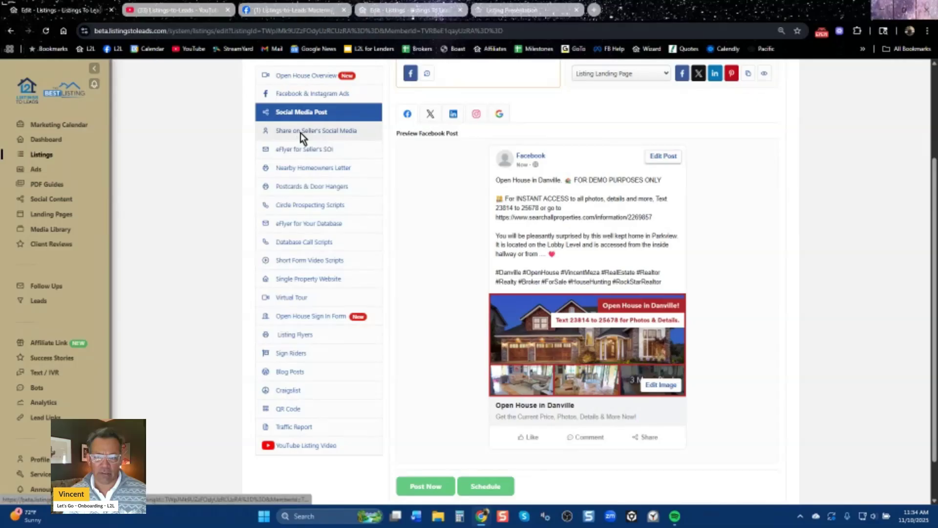
View the Share on Seller's Social Media post, then the three Nearby Homeowners Letter flyer designs.
left_click(301, 133)
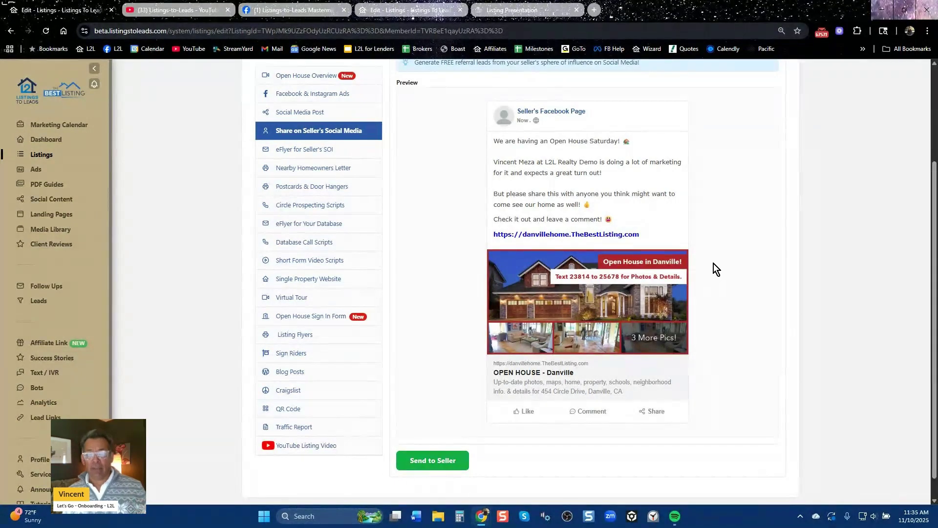
left_click(314, 168)
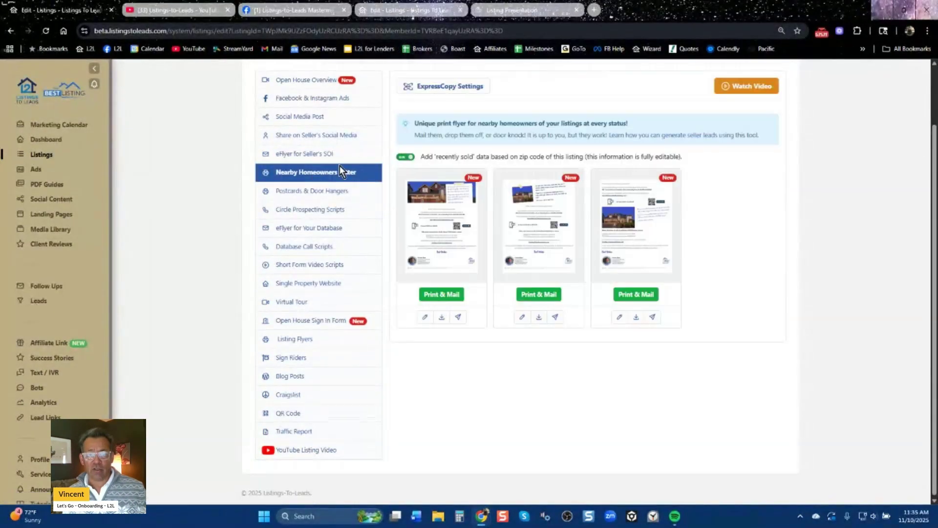
Download the second Nearby Homeowners Letter flyer and open the PDF from Chrome's downloads.
left_click(539, 317)
left_click(508, 348)
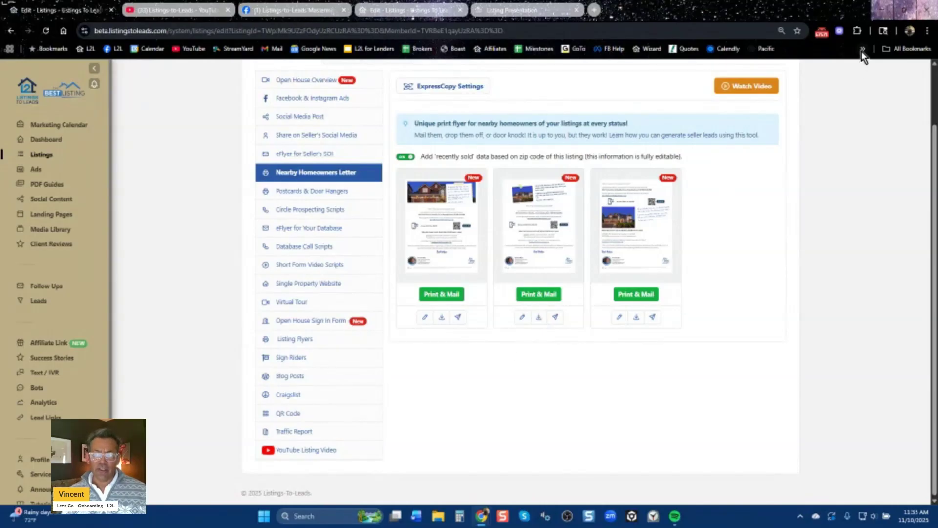
left_click(890, 34)
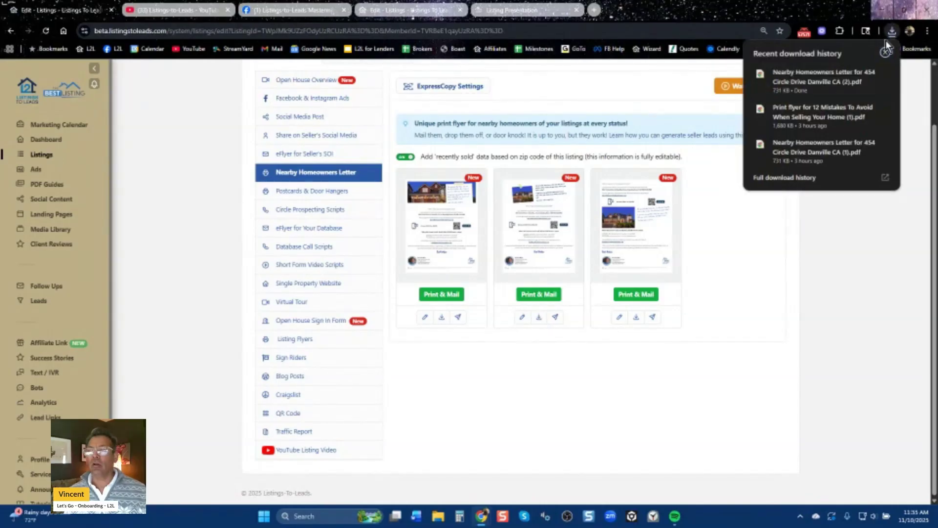
left_click(811, 81)
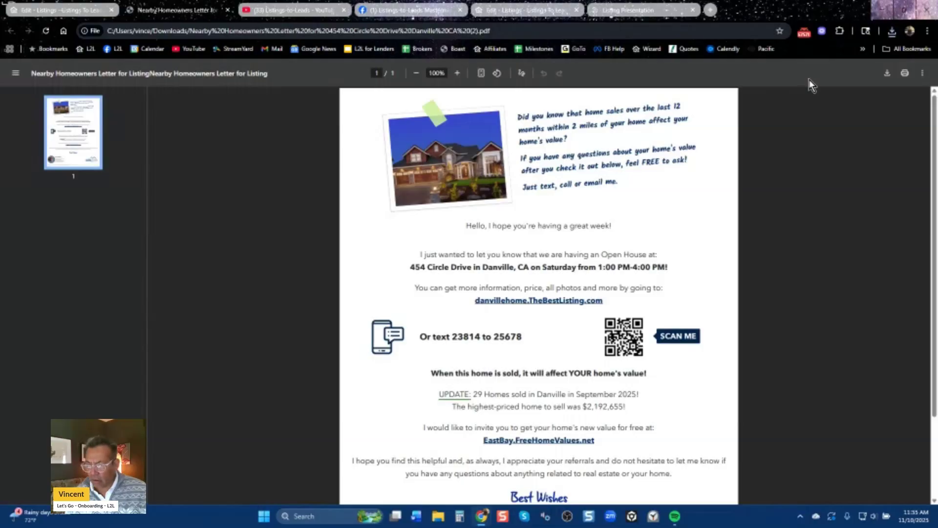
Zoom the letter PDF to 80%, review the open-house lines, and follow the EastBay.FreeHomeValues.net link.
left_click(417, 79)
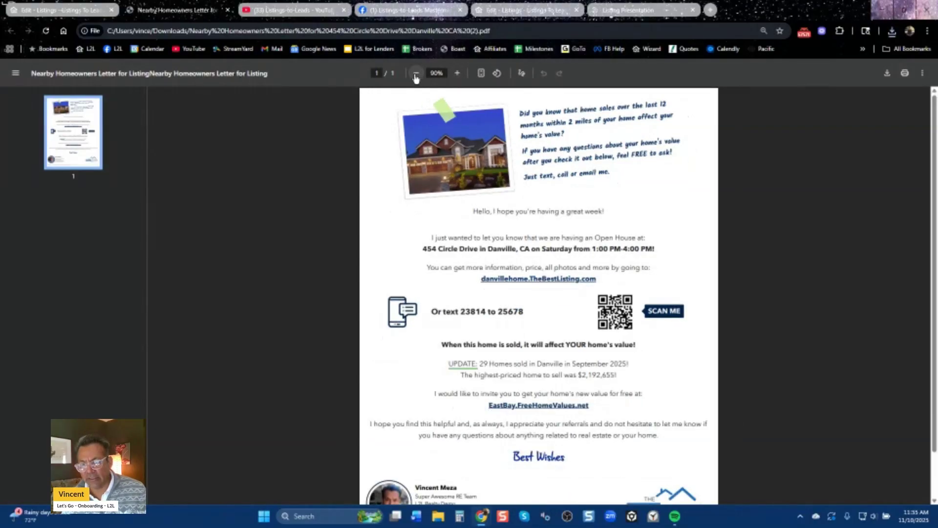
left_click(416, 78)
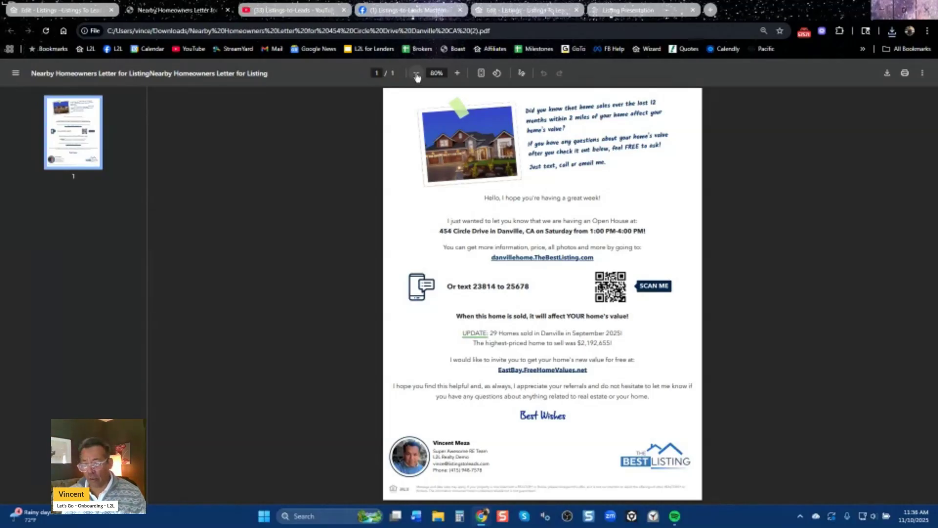
left_click_drag(470, 220, 662, 236)
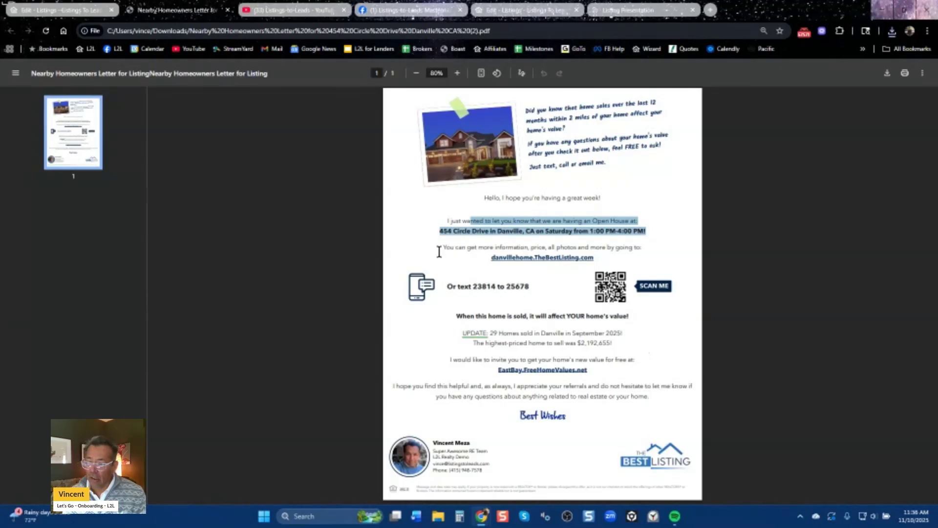
left_click(653, 220)
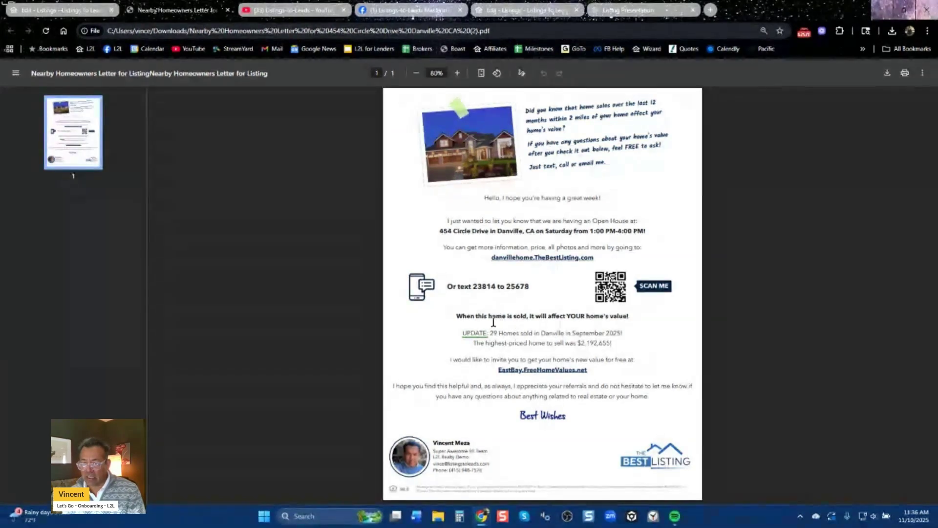
left_click(539, 373)
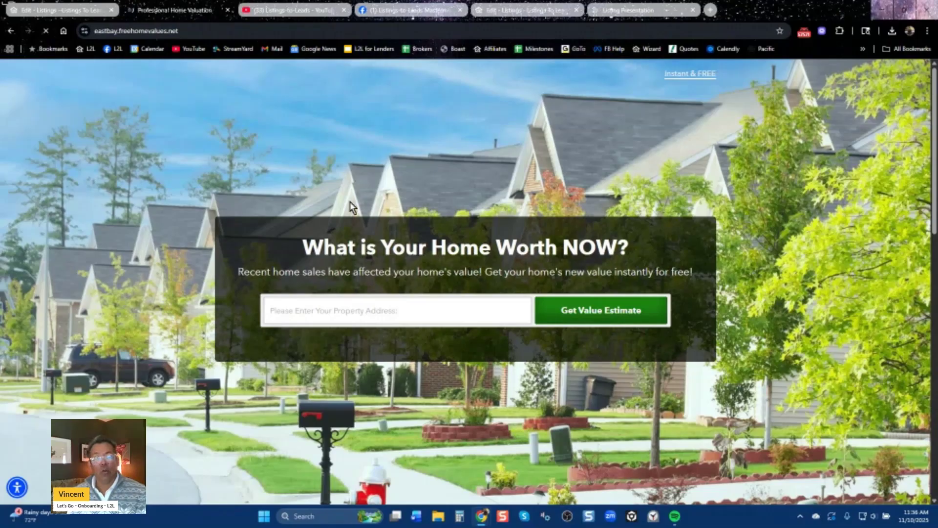
Go back to the letter PDF, fit the page to view, then switch to the Mastermind Facebook group.
left_click(11, 31)
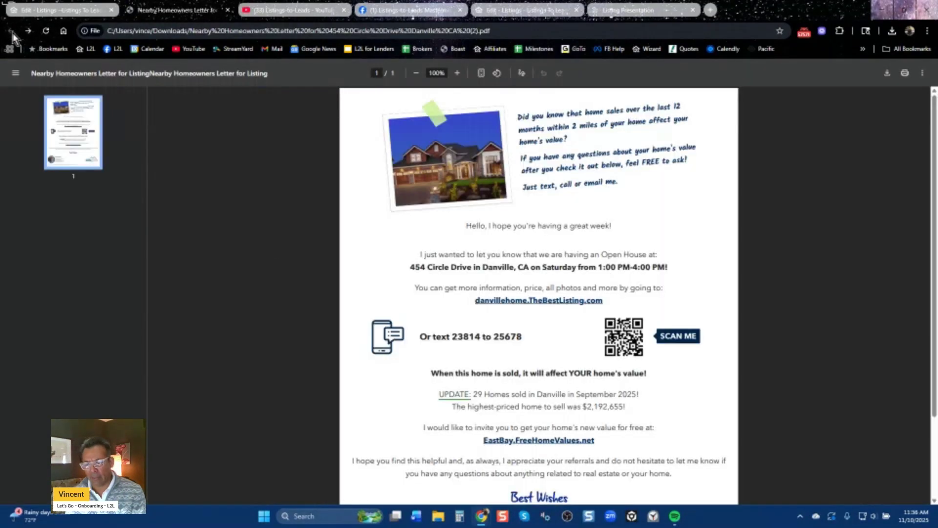
left_click(480, 73)
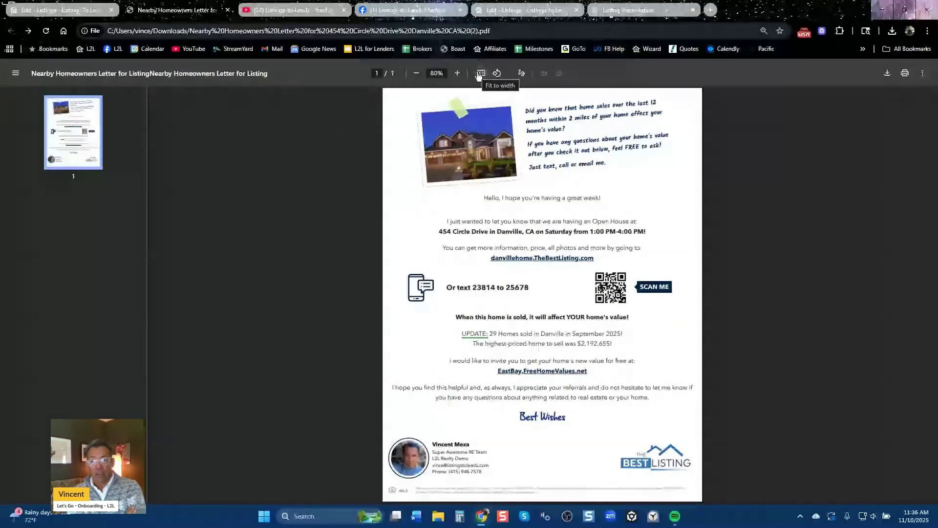
left_click(423, 10)
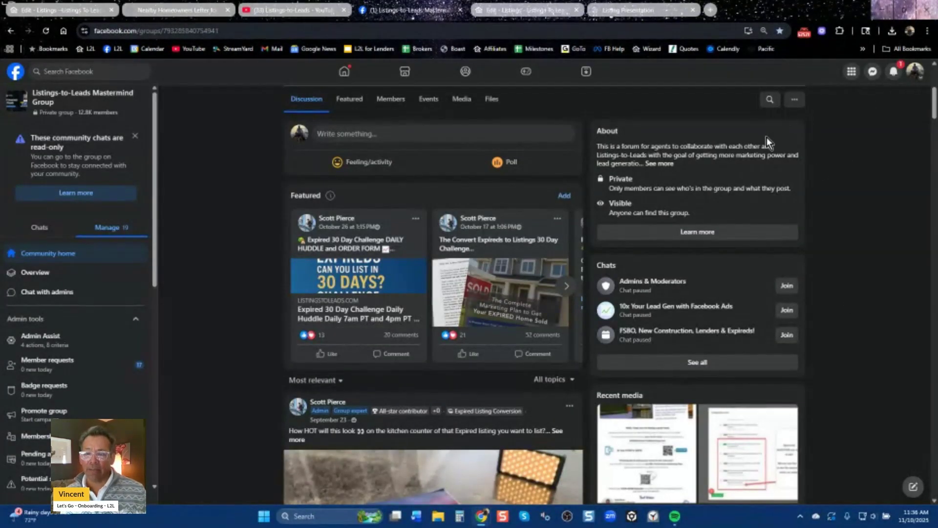
Search the Mastermind group for a member's Just Sold mailer post using a recent search.
scroll(767, 137, "up", 5)
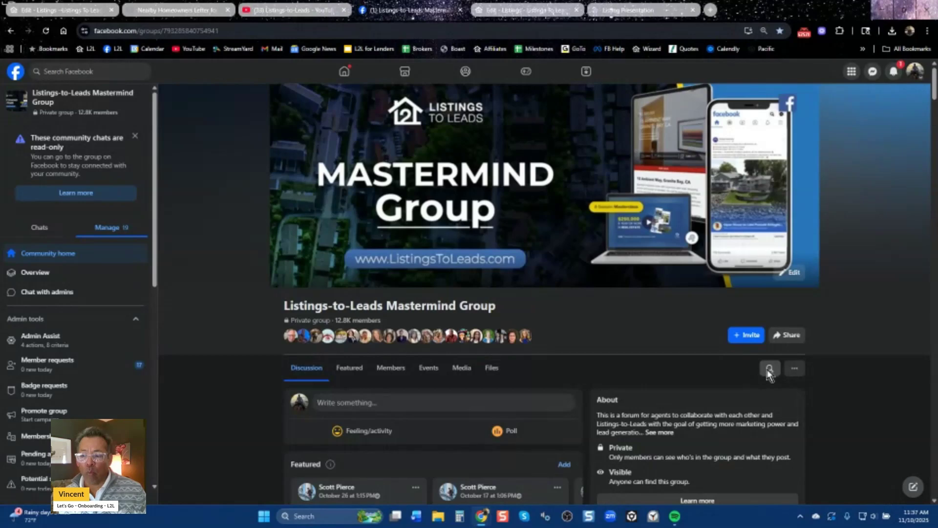
left_click(769, 369)
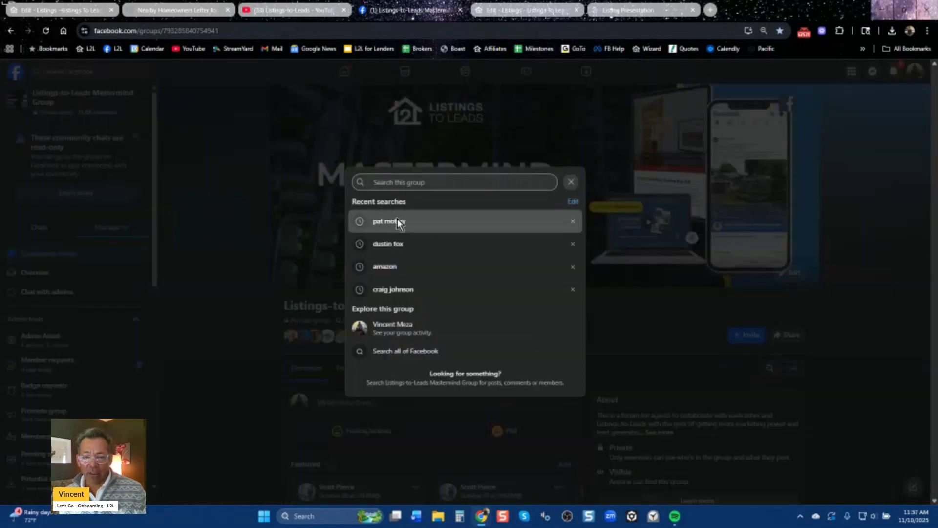
left_click(398, 222)
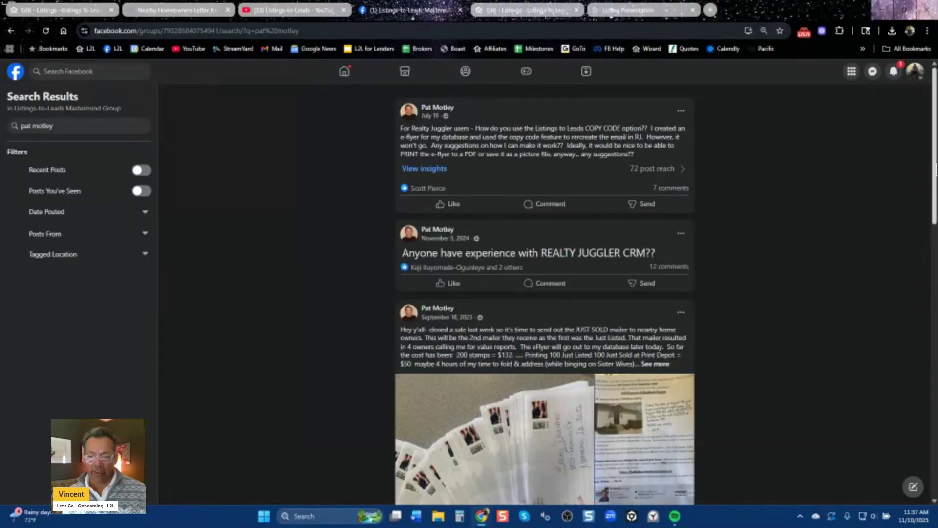
scroll(936, 168, "down", 5)
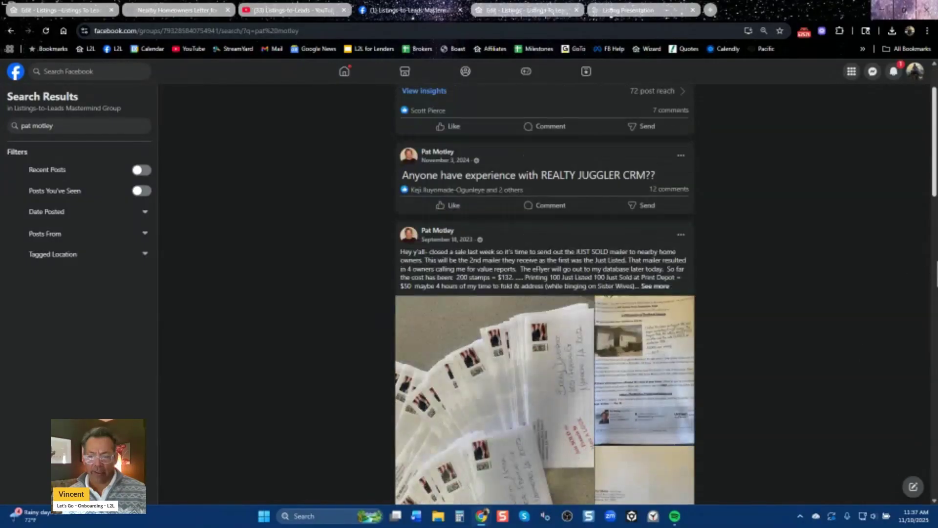
scroll(927, 308, "up", 1)
Browse the mailer photos through the neighbour letter, note the 4 owners' value-report calls, and return to the PDF.
left_click(645, 274)
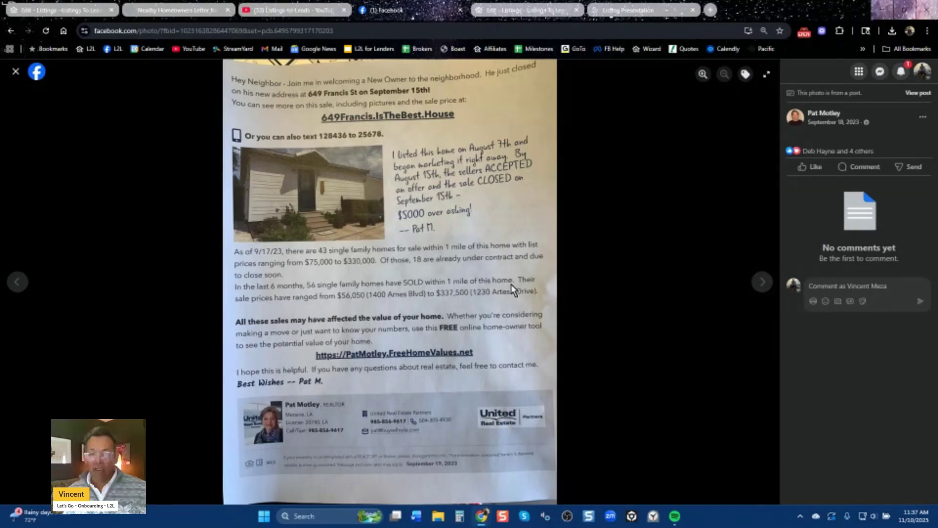
left_click(762, 282)
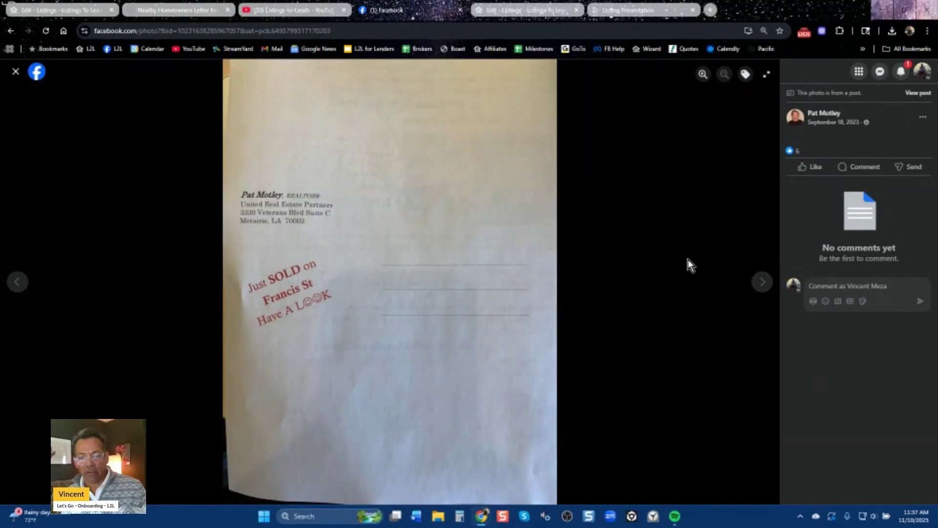
left_click(762, 283)
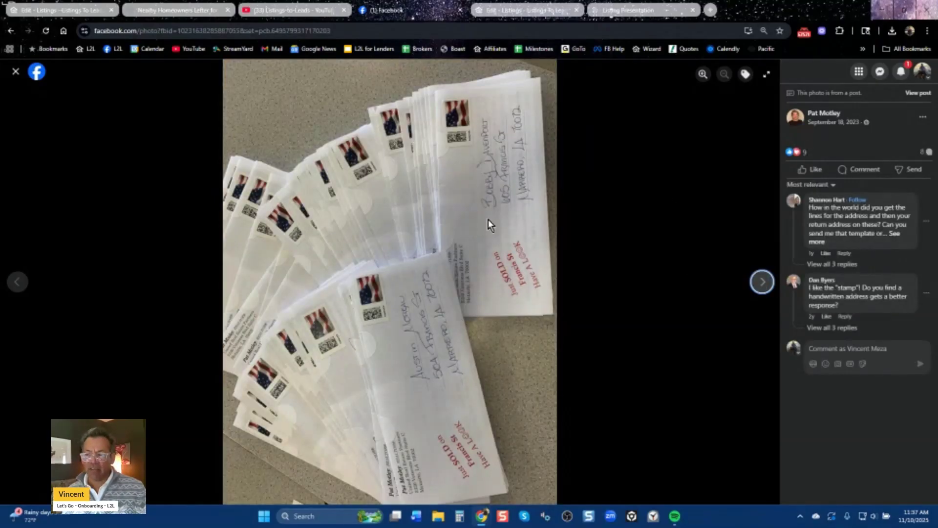
left_click(762, 283)
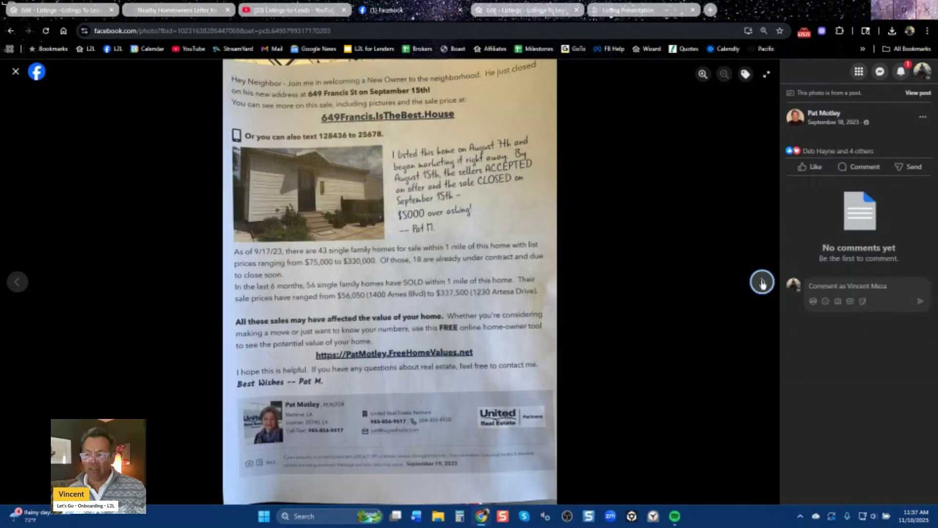
left_click(14, 73)
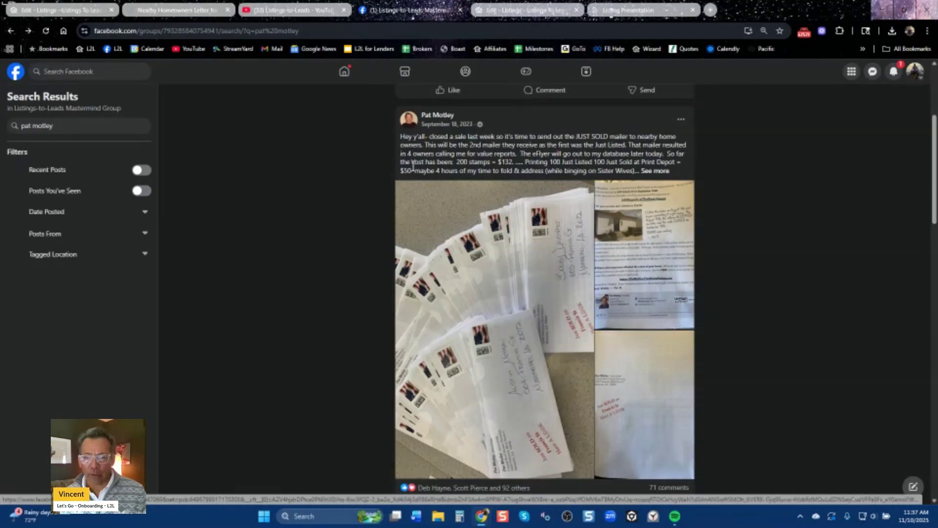
left_click_drag(407, 154, 522, 156)
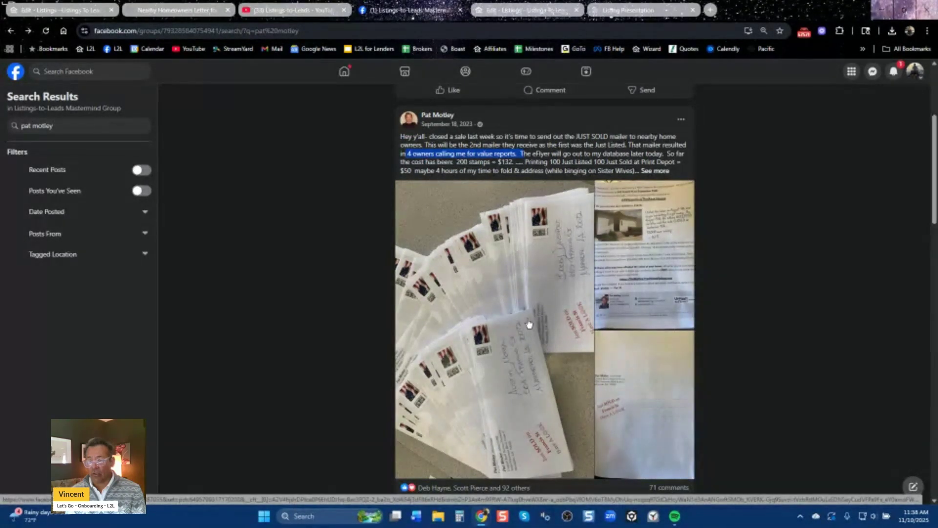
left_click(165, 15)
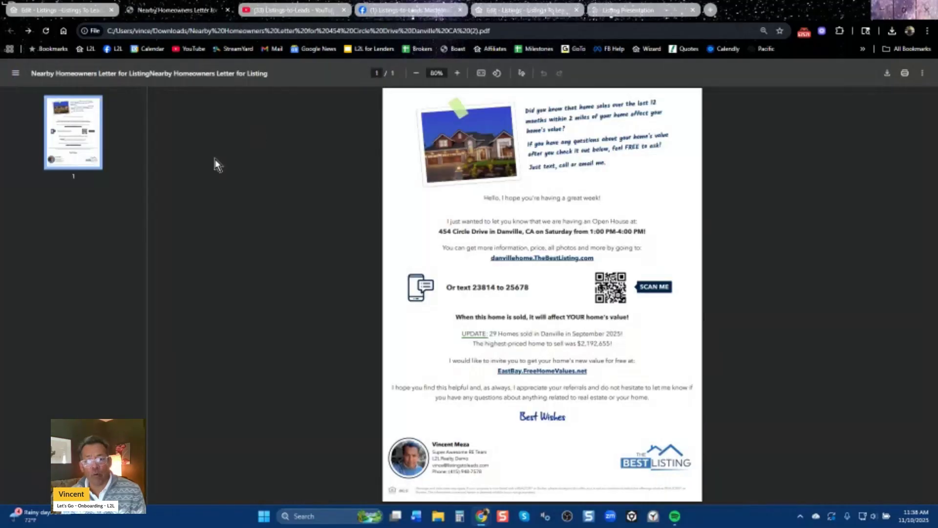
Return to the listing's marketing menu and show the Door Hanger, Standard, Jumbo and EDDM Mega postcard templates.
left_click(78, 10)
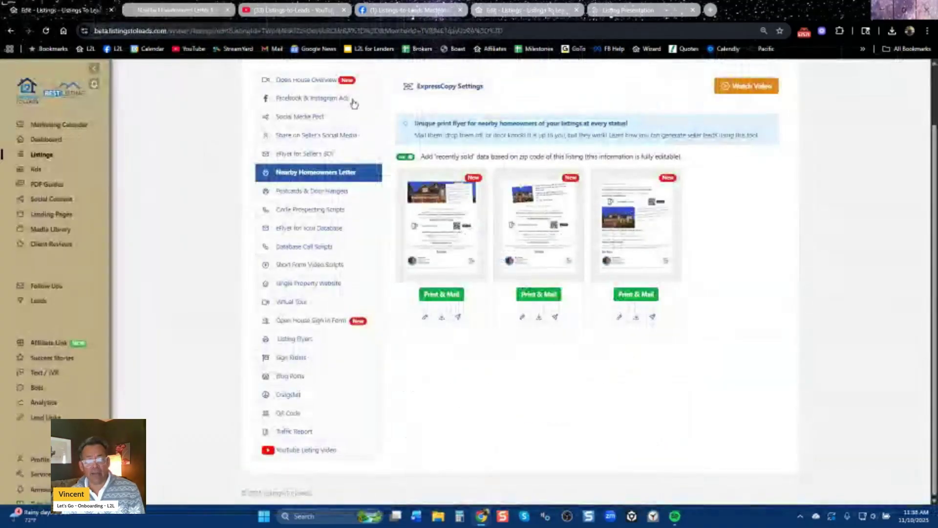
left_click(178, 10)
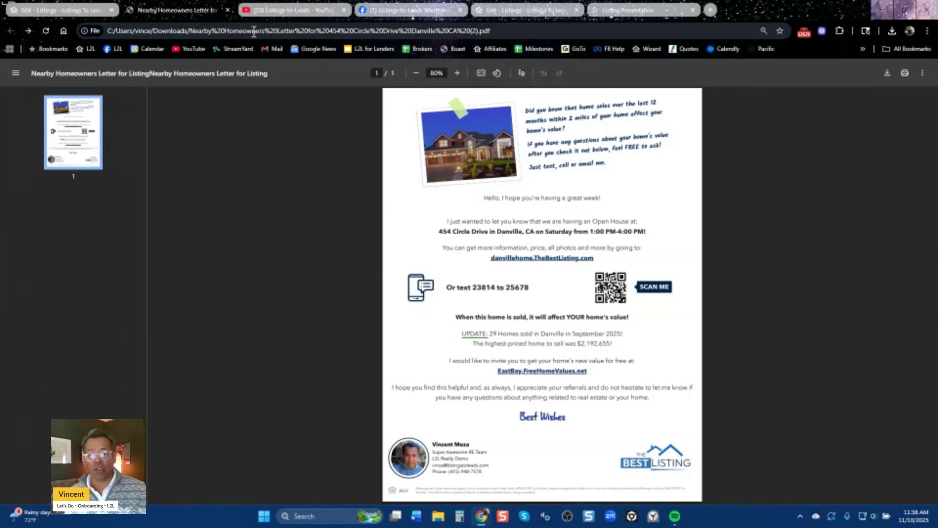
left_click(90, 7)
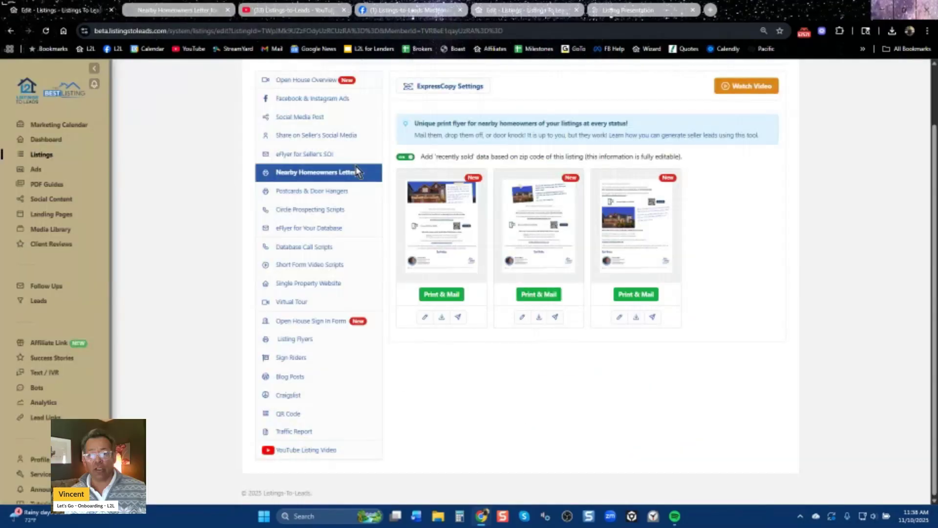
left_click(312, 192)
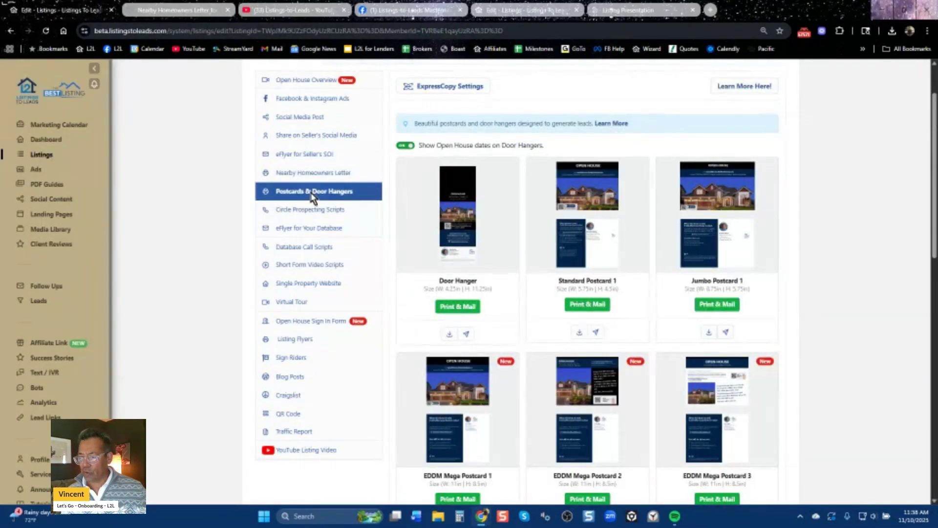
left_click(300, 230)
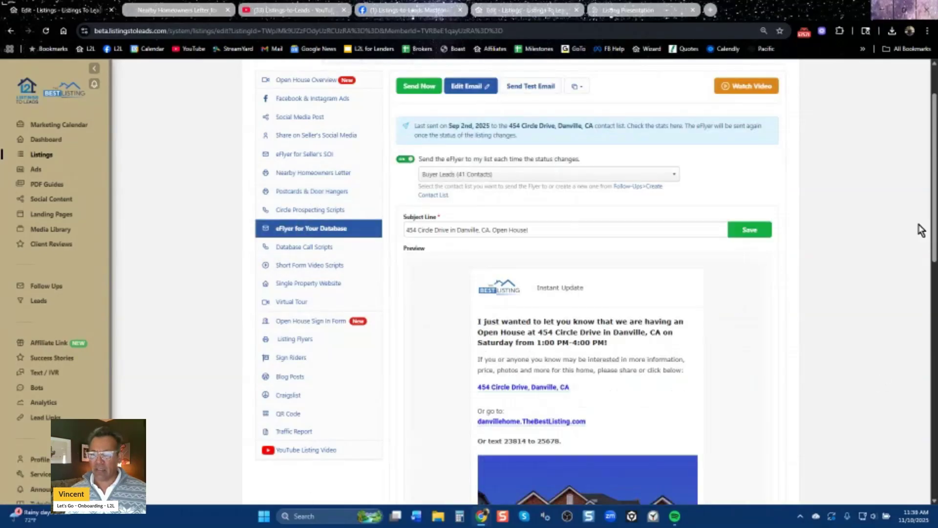
scroll(935, 172, "down", 1)
scroll(933, 162, "up", 3)
left_click_drag(931, 150, 935, 245)
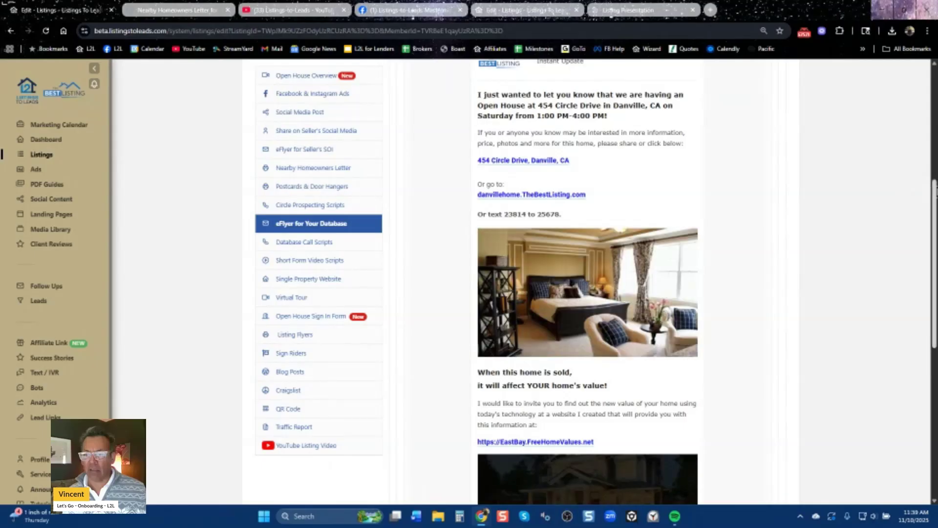
left_click_drag(933, 201, 934, 309)
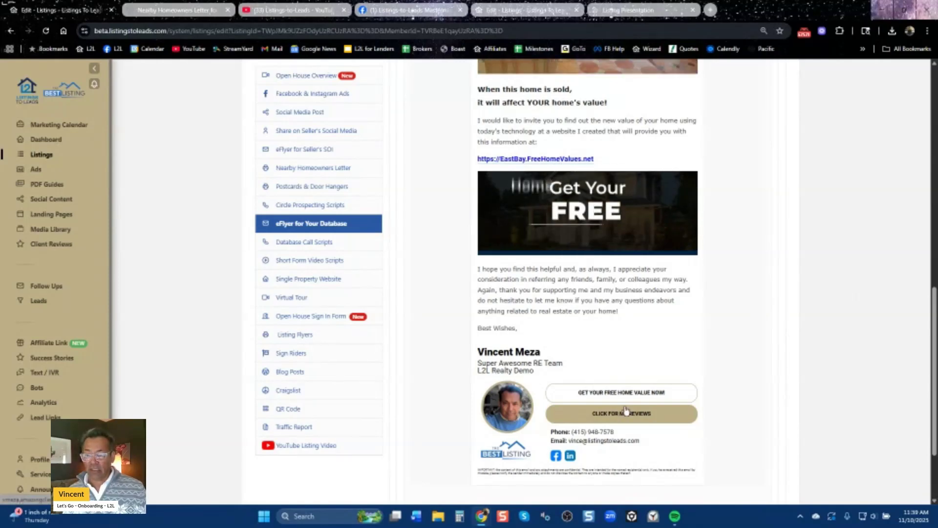
scroll(635, 357, "up", 10)
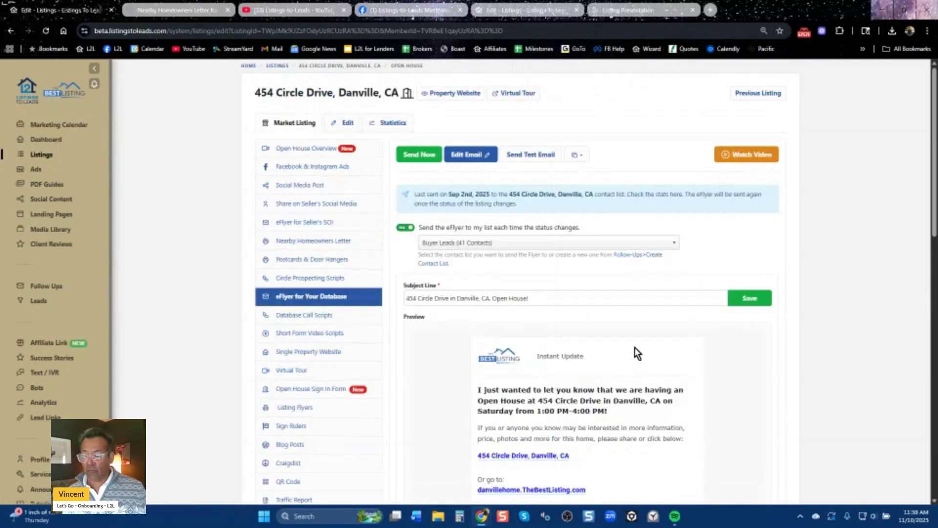
left_click(577, 157)
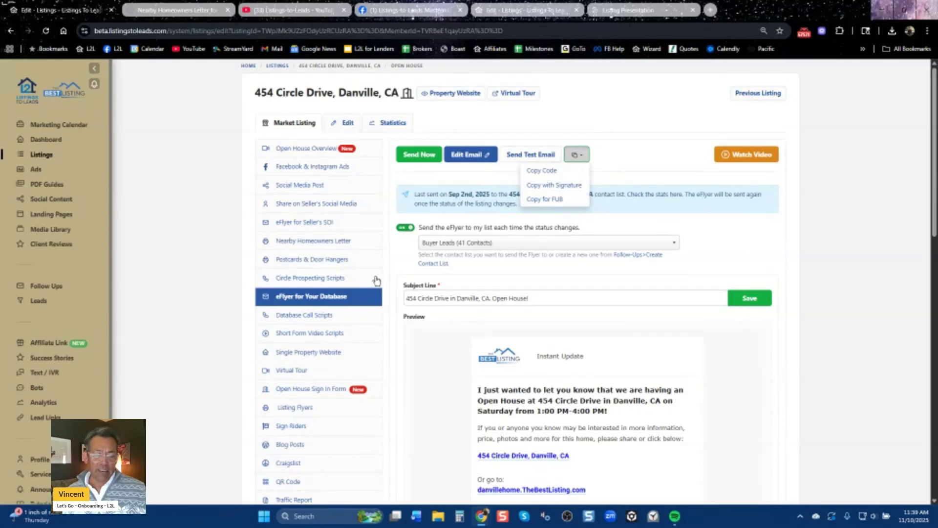
left_click(774, 412)
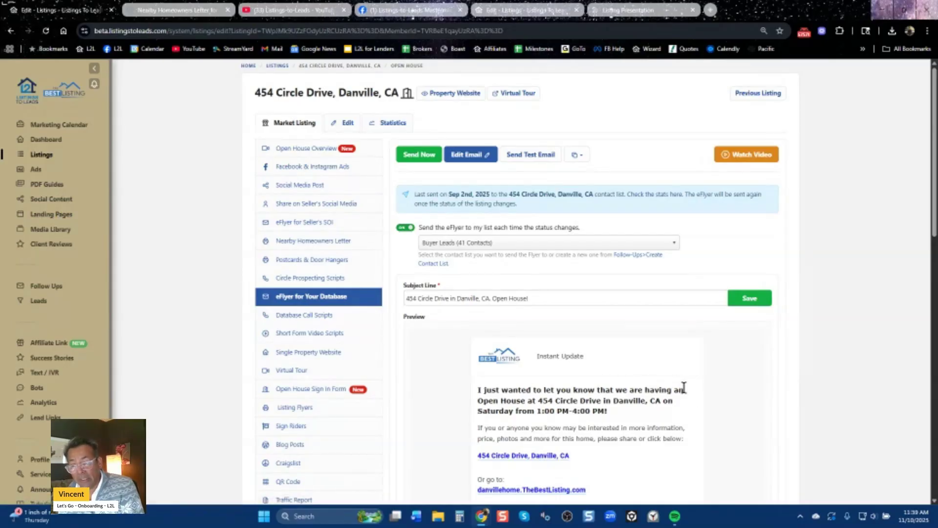
scroll(748, 409, "down", 6)
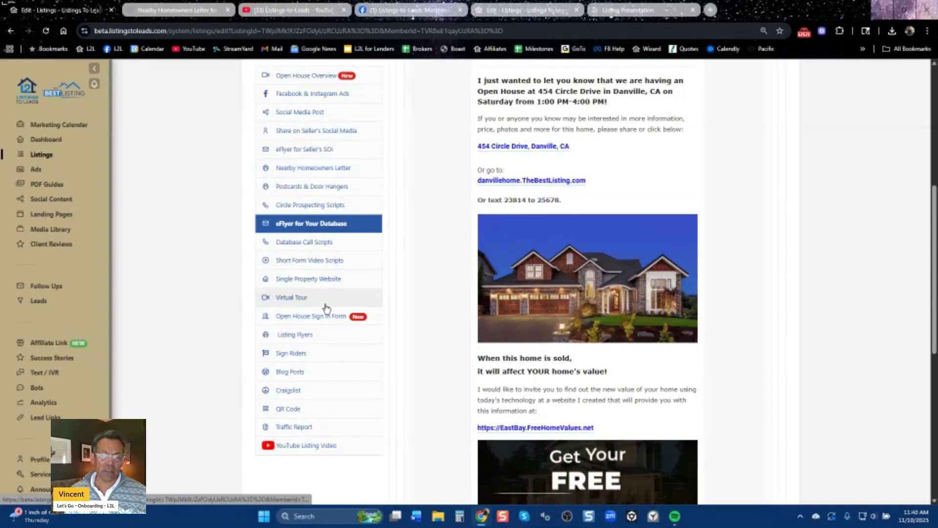
Step through Single Property Website and Virtual Tour, then view the online Open House Sign In Form.
left_click(314, 287)
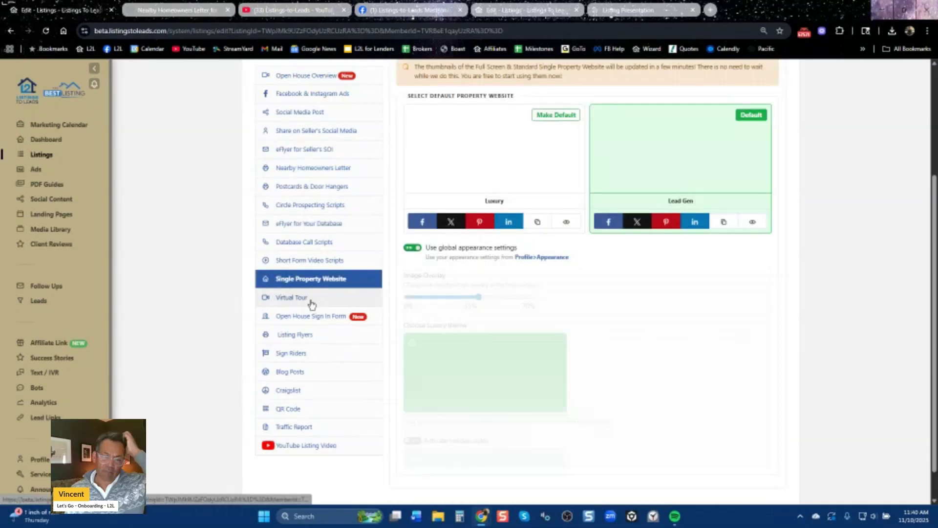
left_click(312, 303)
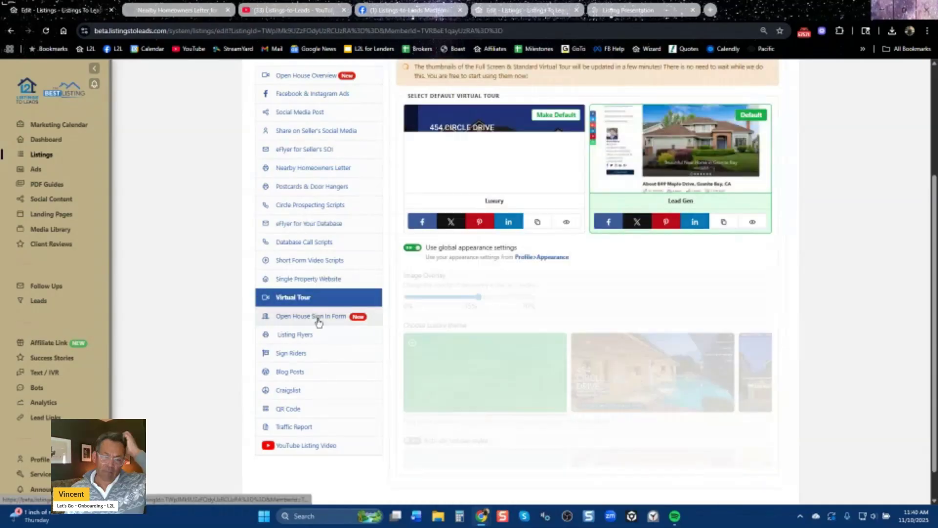
left_click(317, 317)
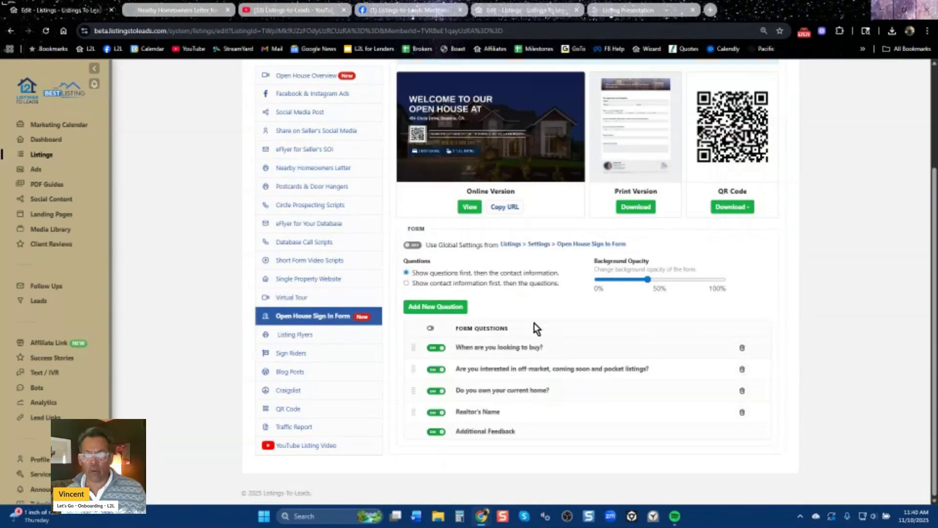
left_click(472, 207)
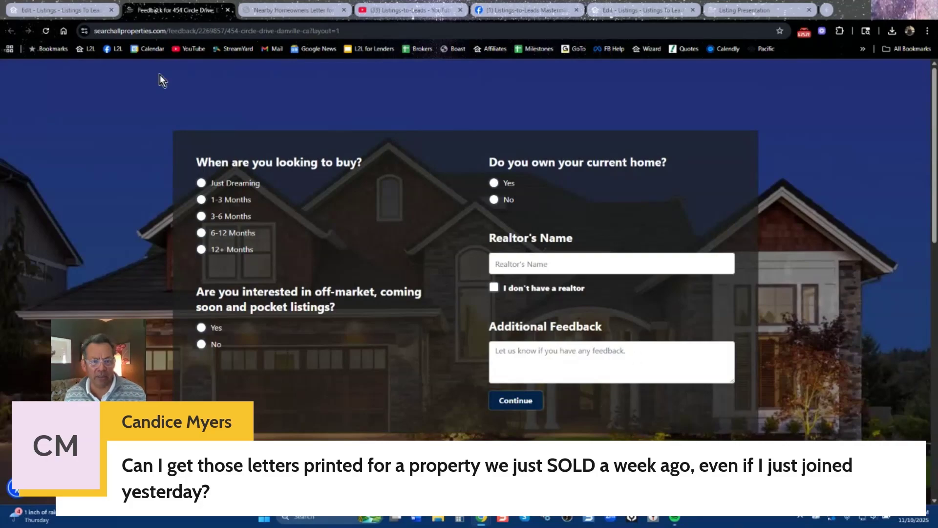
Back on the Danville listing, cycle through ads, seller post and homeowners letter to the sign-in form's online, print and QR versions.
left_click(73, 11)
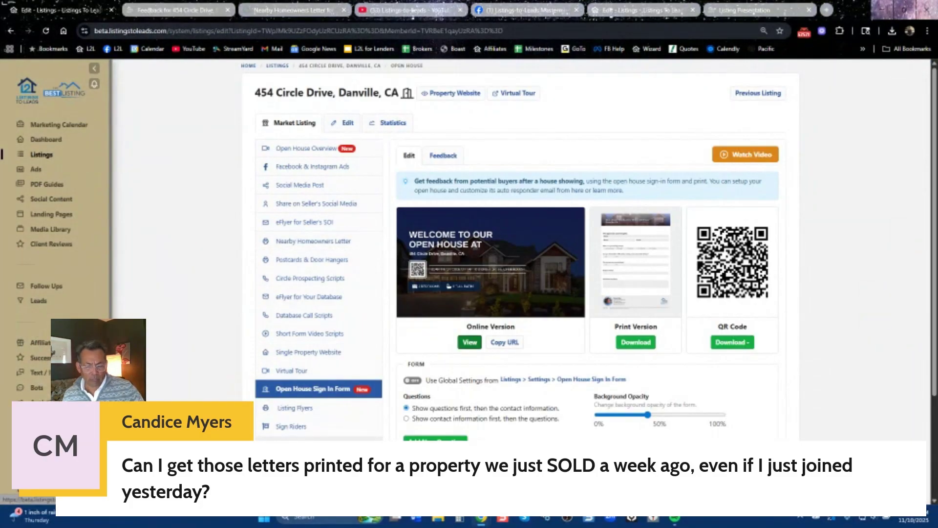
scroll(312, 426, "down", 3)
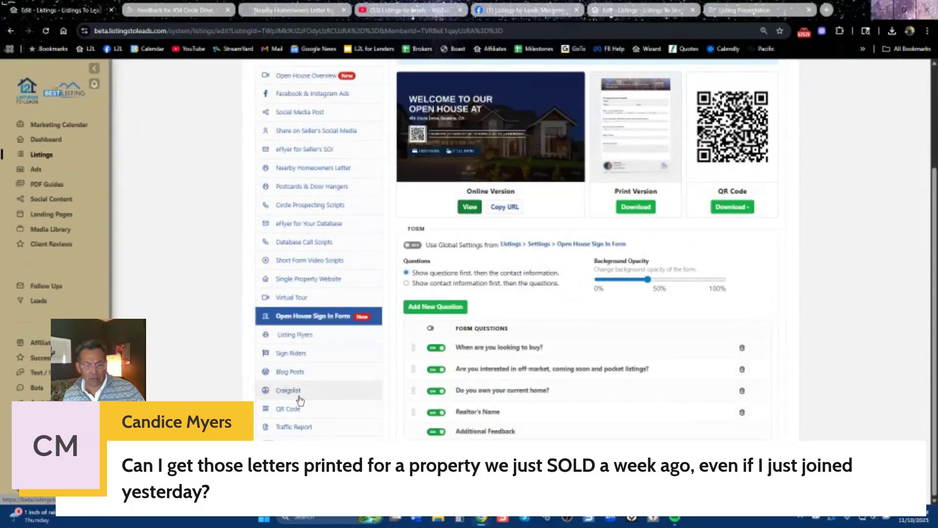
scroll(312, 406, "up", 2)
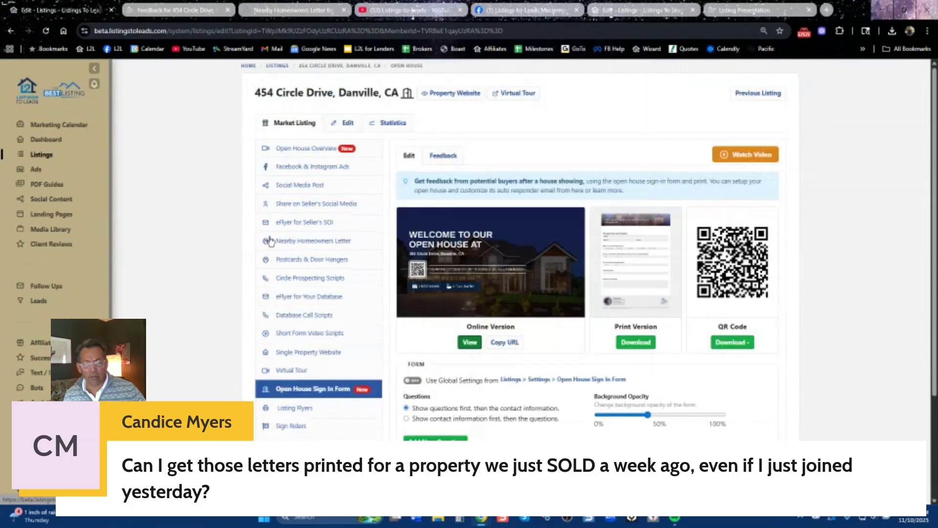
left_click(314, 172)
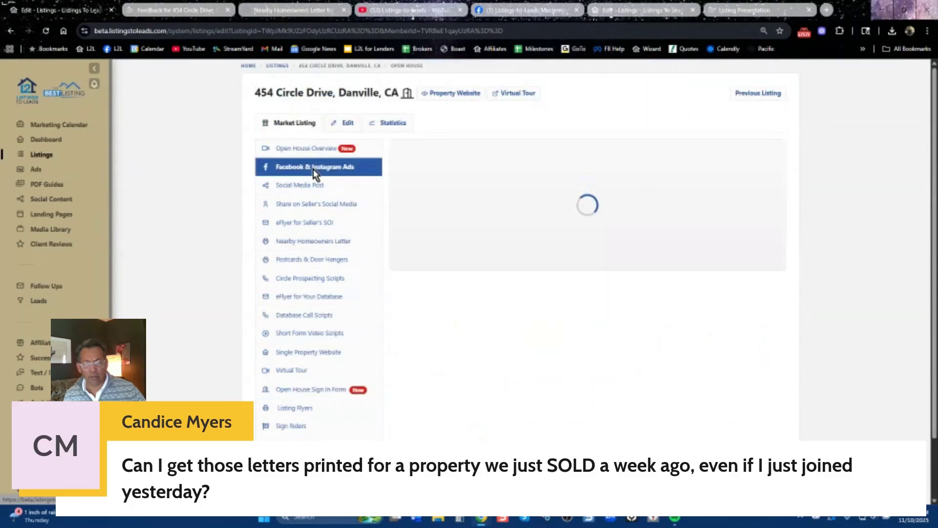
left_click(300, 205)
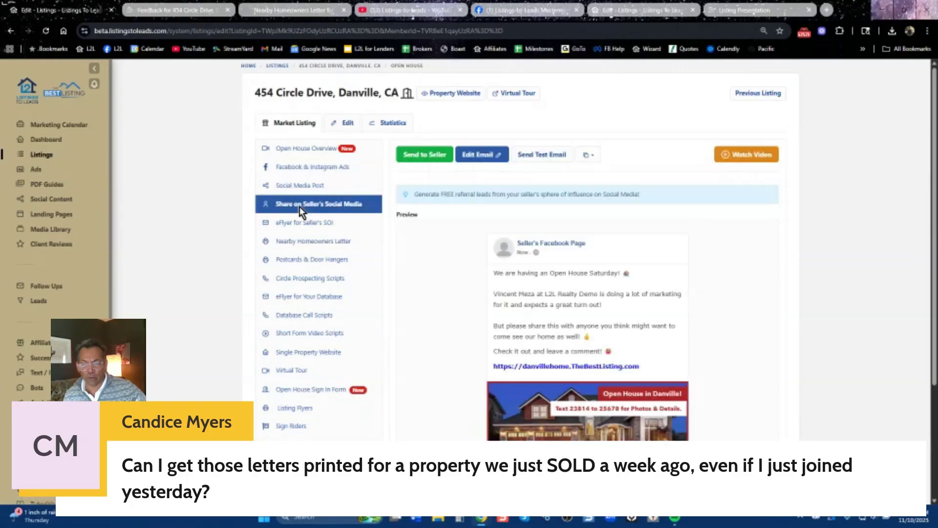
left_click(313, 248)
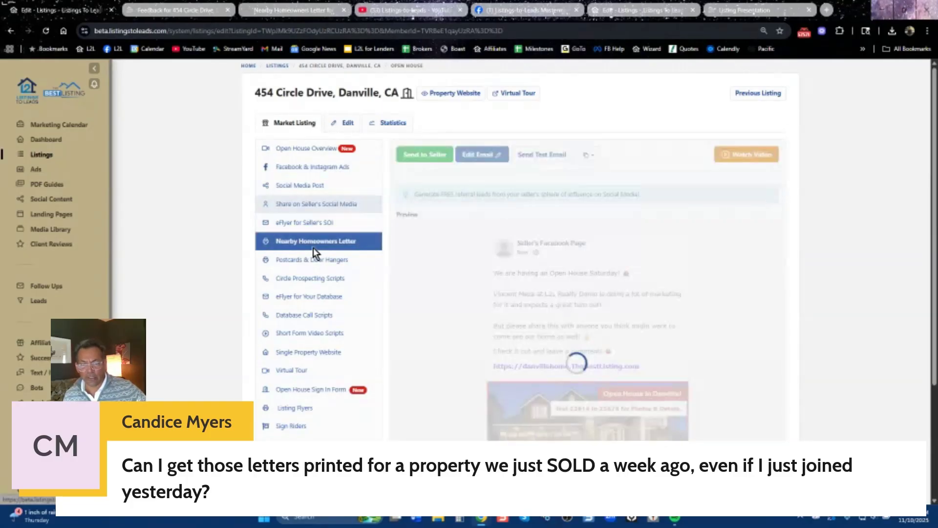
left_click(316, 389)
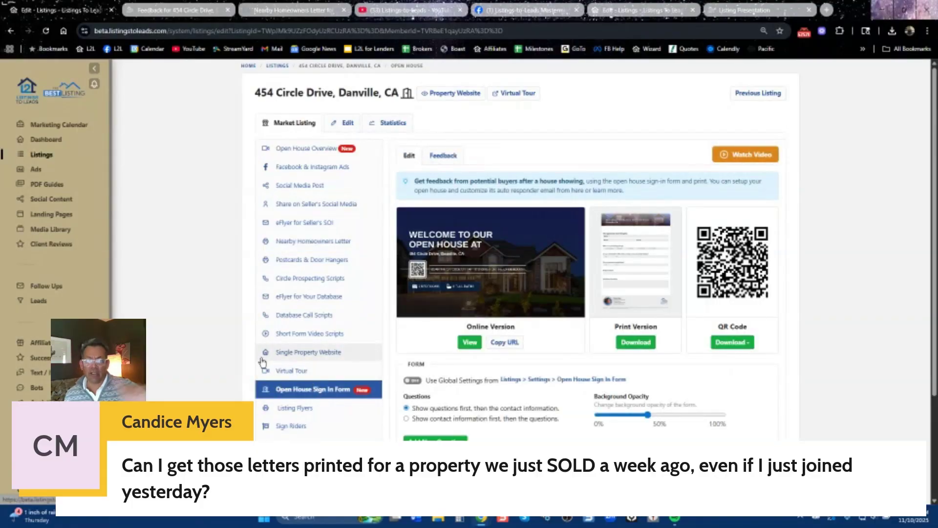
Return to the Listings overview and show the Add Listing options.
left_click(278, 66)
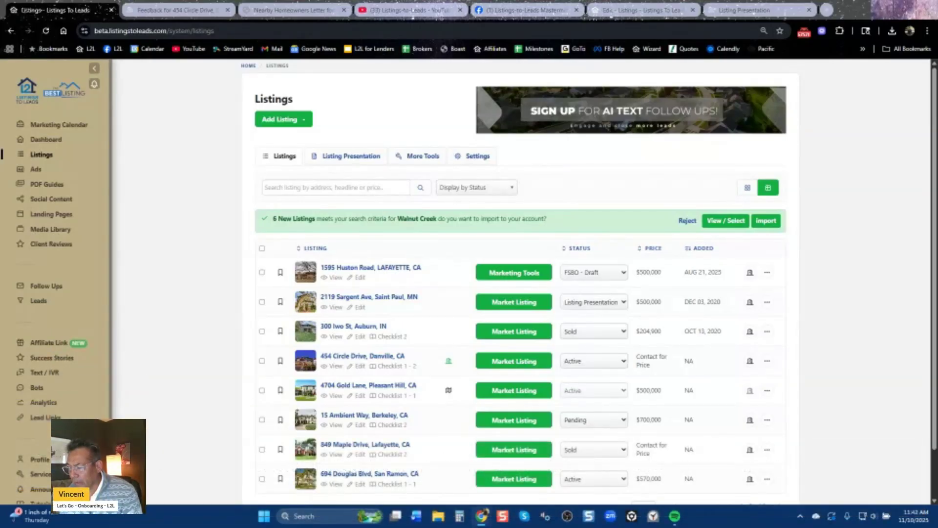
left_click(300, 121)
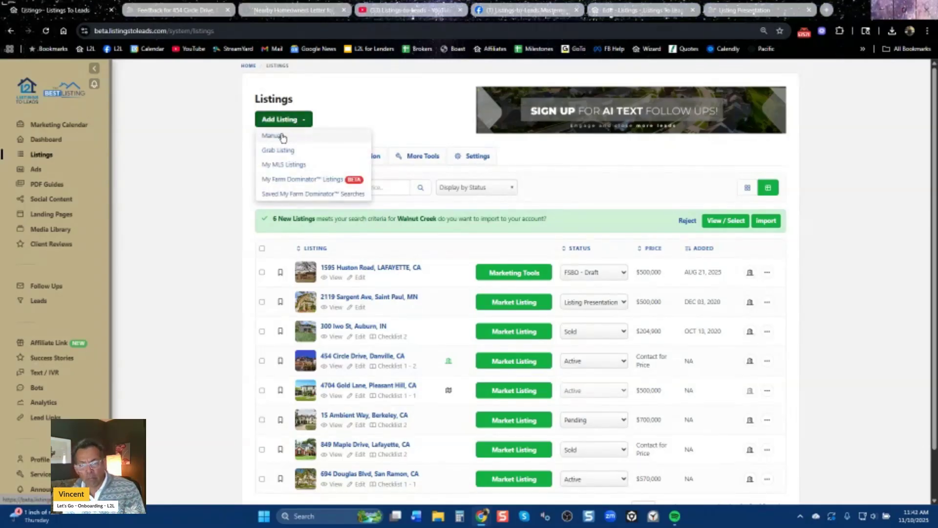
left_click(283, 134)
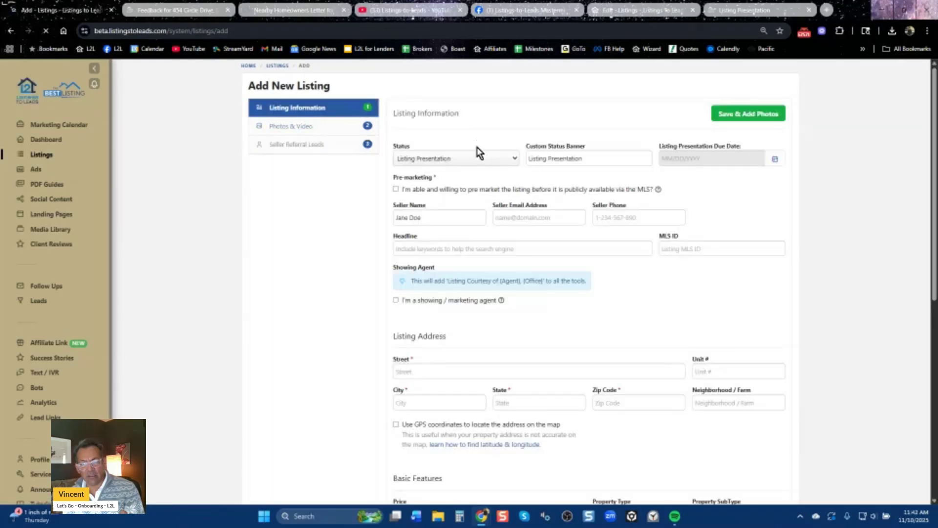
left_click(510, 161)
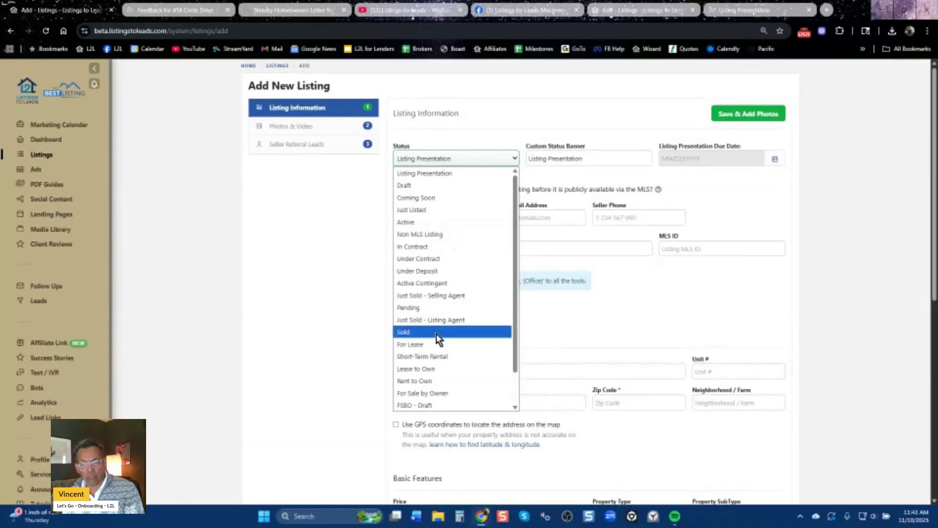
key("Escape")
key("s")
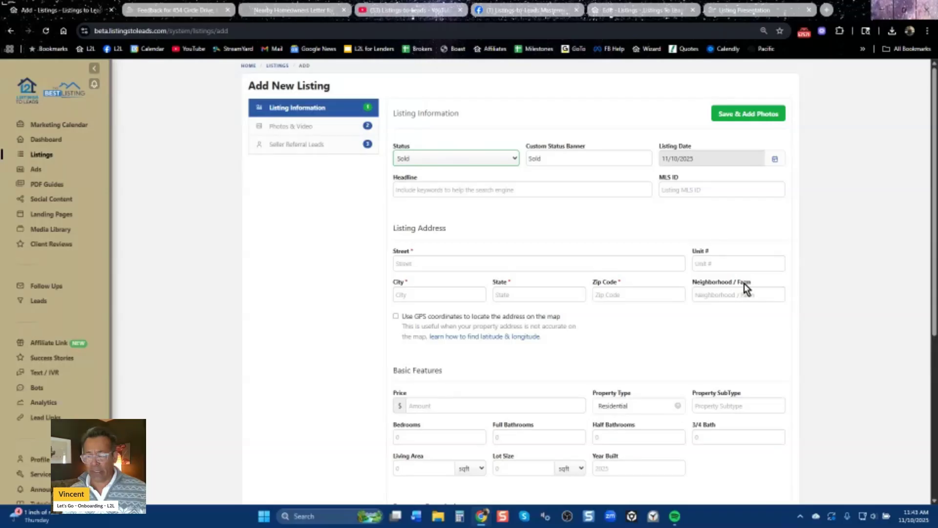
left_click(530, 190)
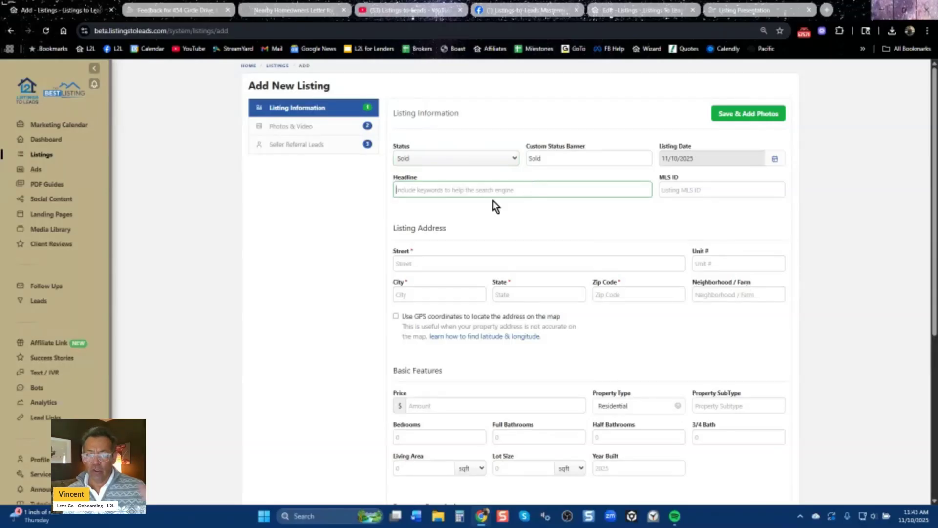
scroll(503, 322, "down", 5)
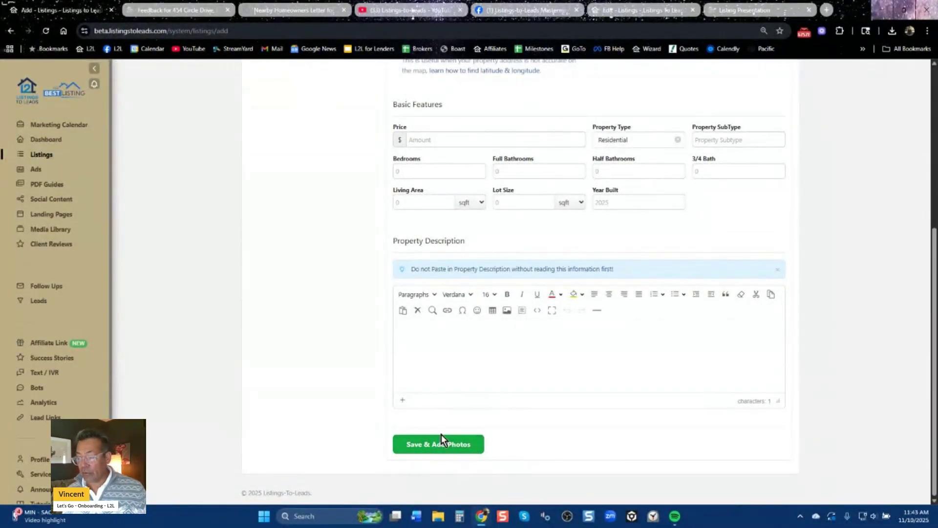
scroll(323, 323, "up", 5)
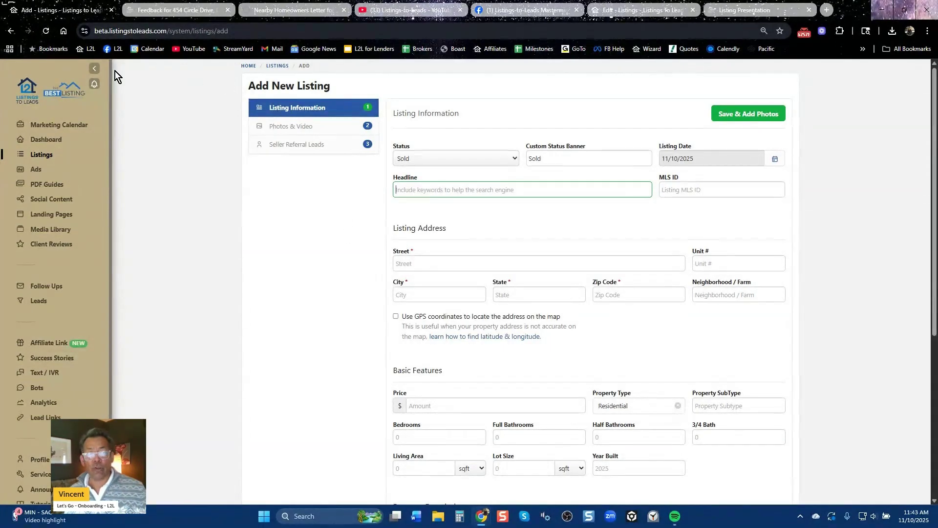
left_click(11, 31)
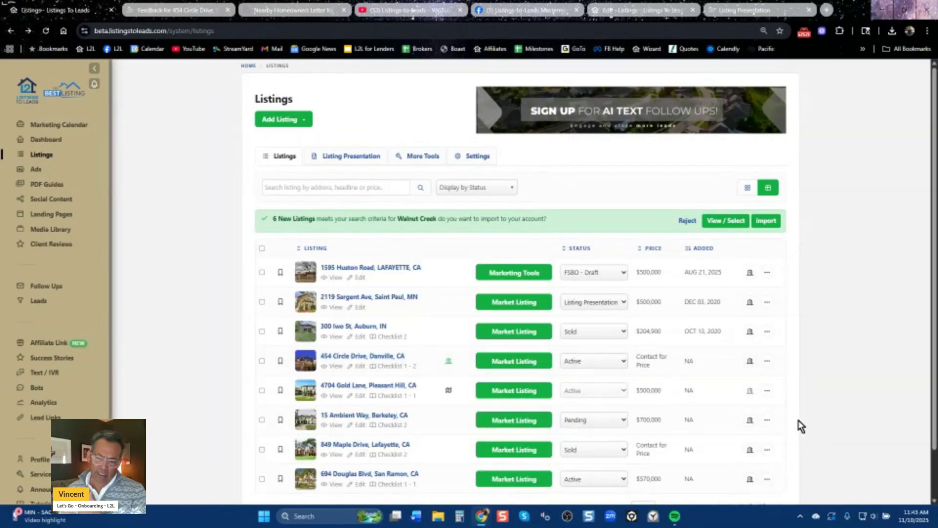
scroll(800, 426, "down", 1)
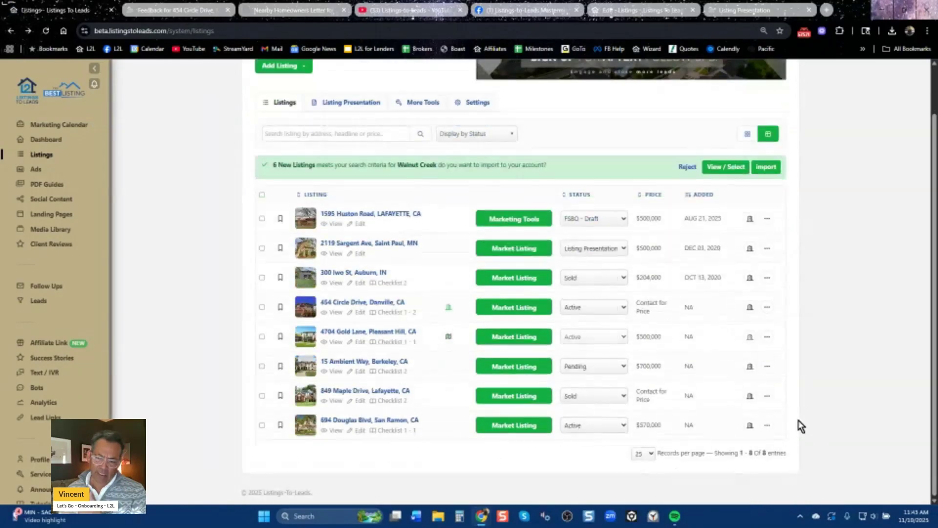
left_click(514, 397)
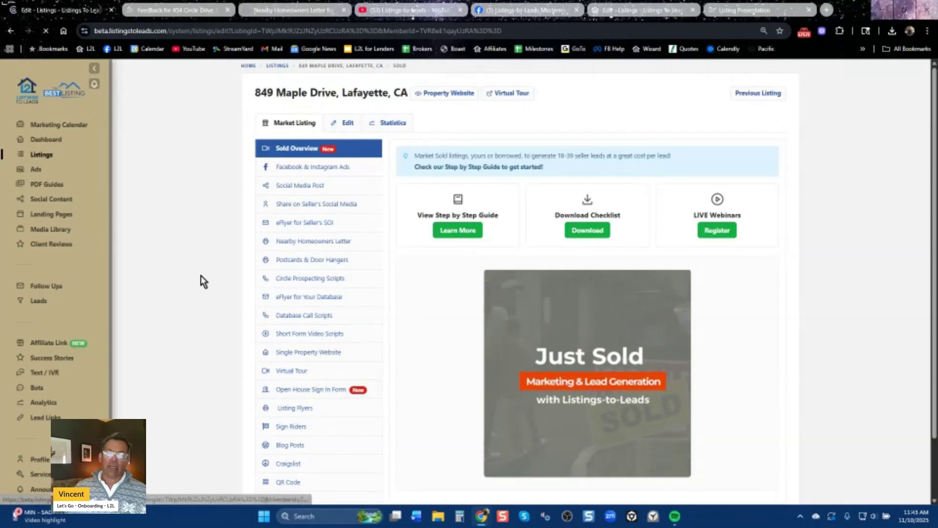
left_click(312, 243)
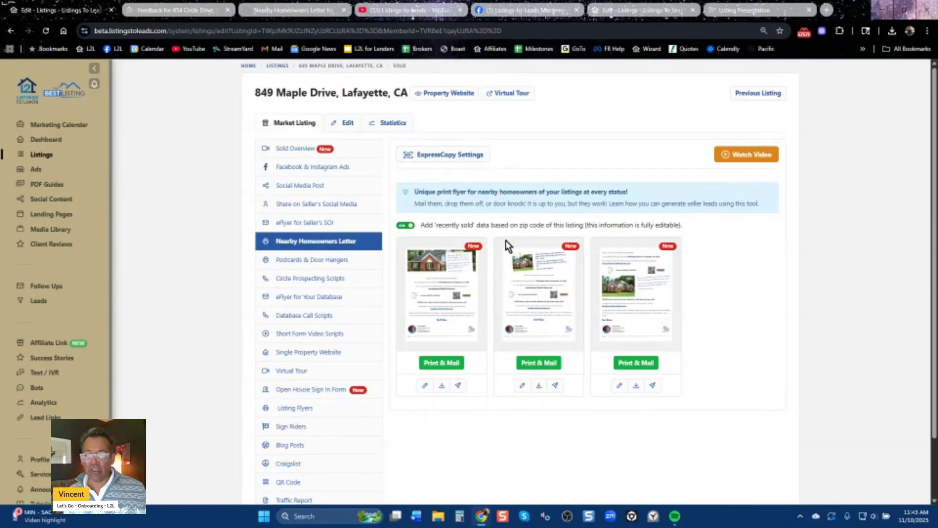
left_click(545, 366)
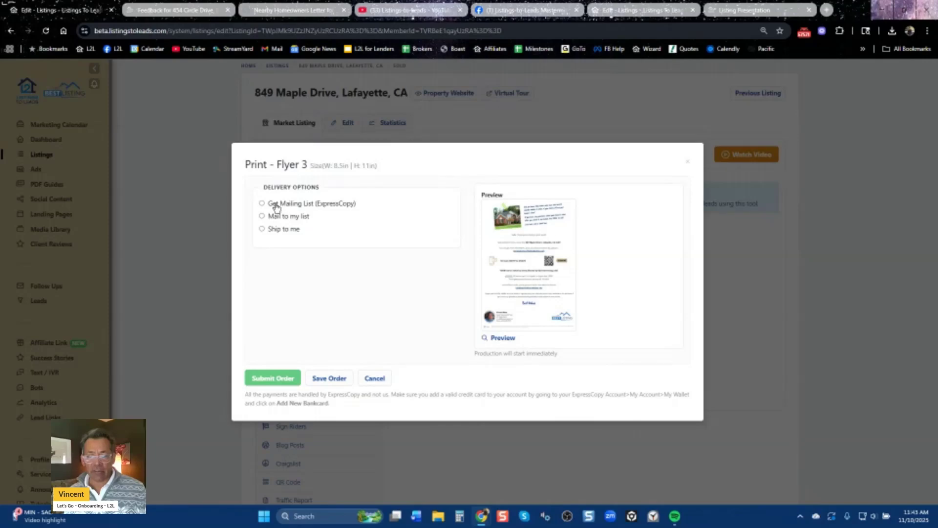
left_click(275, 204)
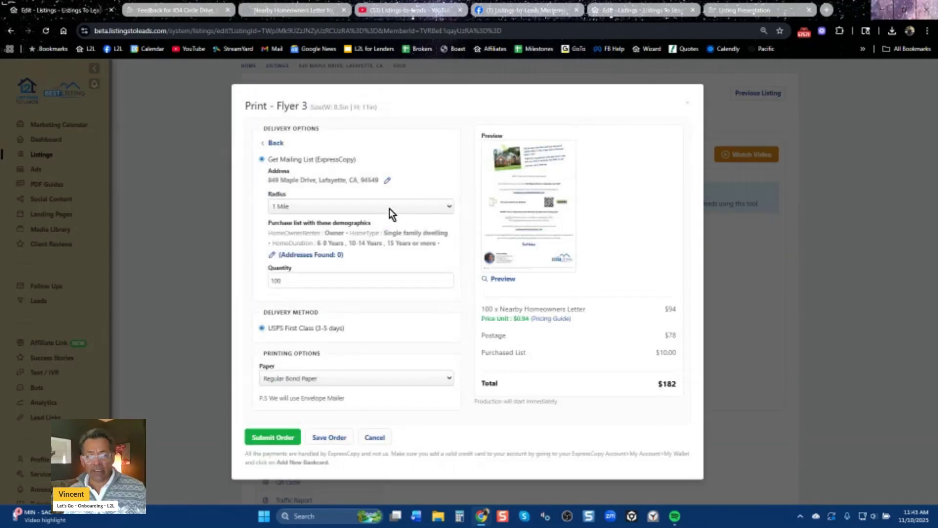
left_click(389, 208)
left_click(351, 249)
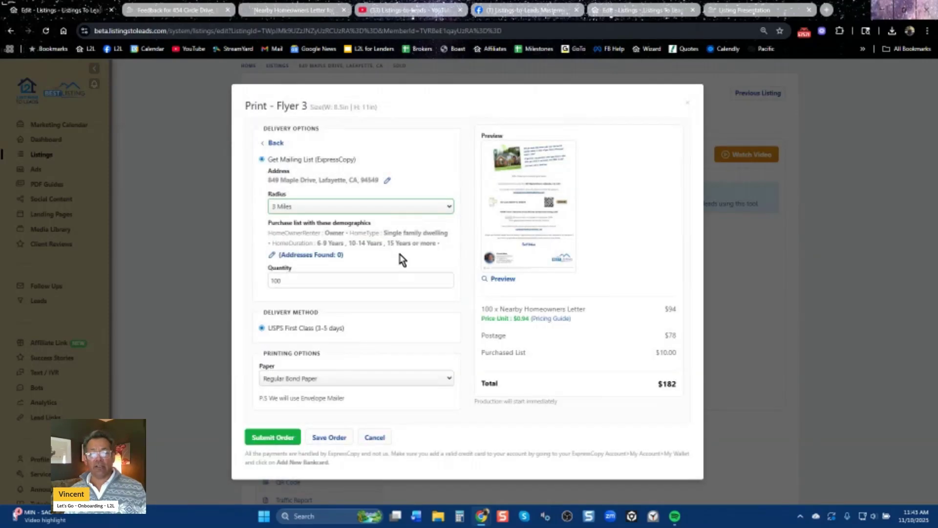
left_click_drag(268, 231, 423, 243)
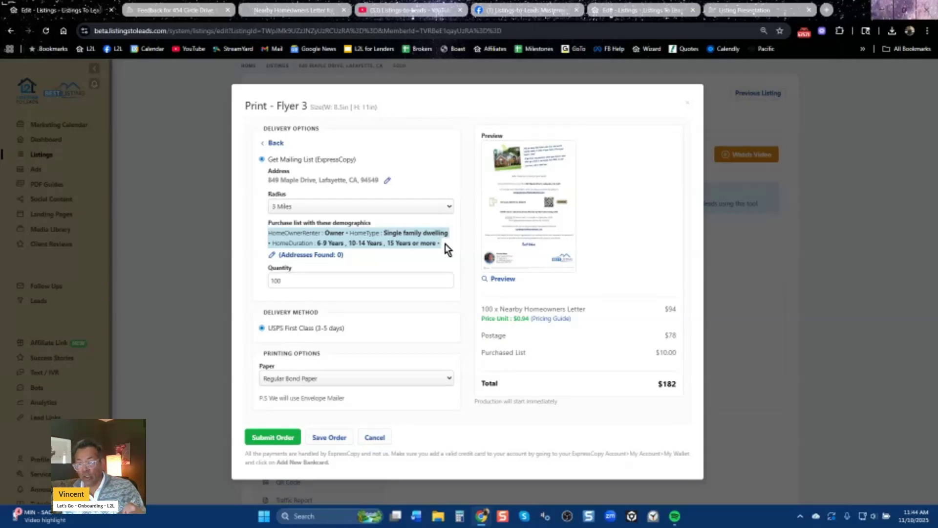
left_click(420, 211)
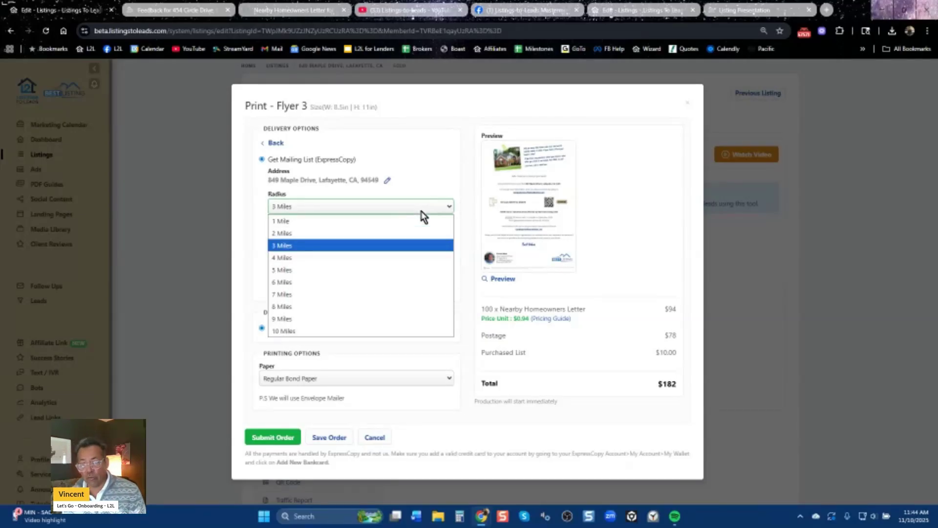
left_click(420, 205)
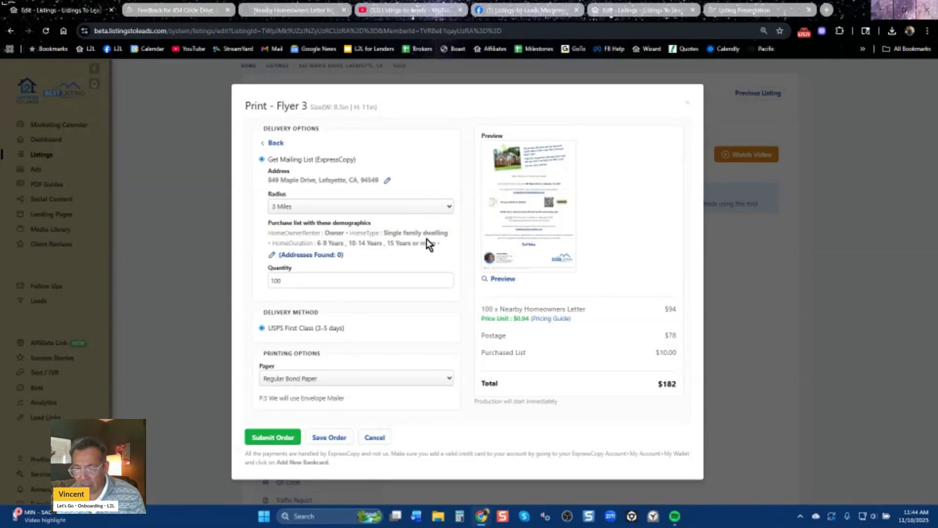
left_click(505, 279)
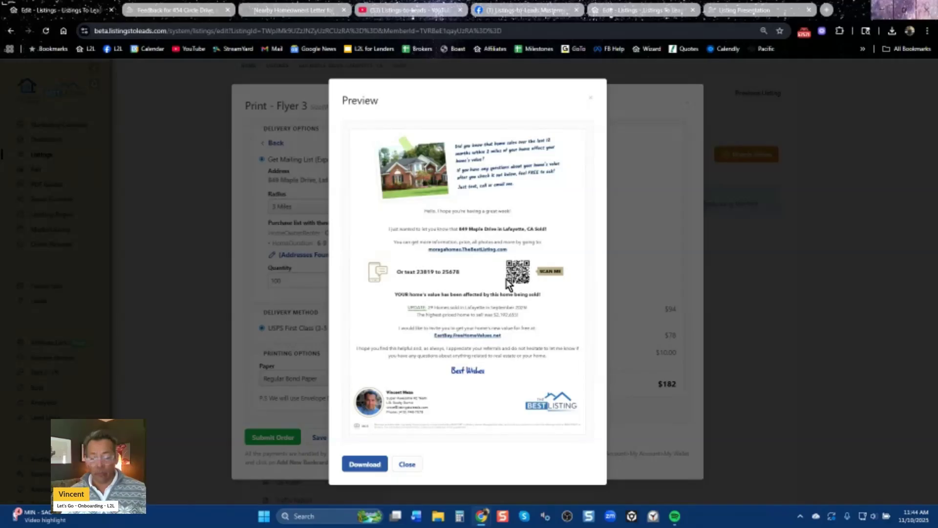
left_click(591, 97)
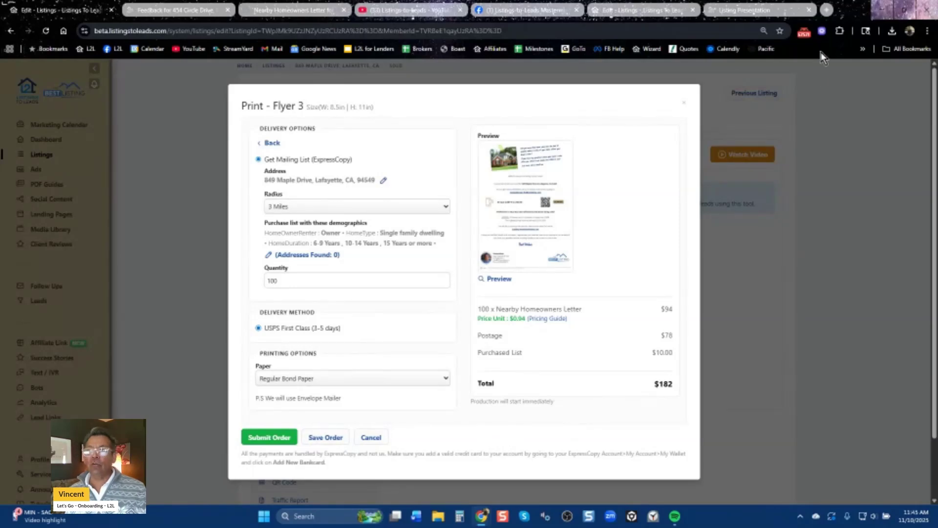
left_click(827, 10)
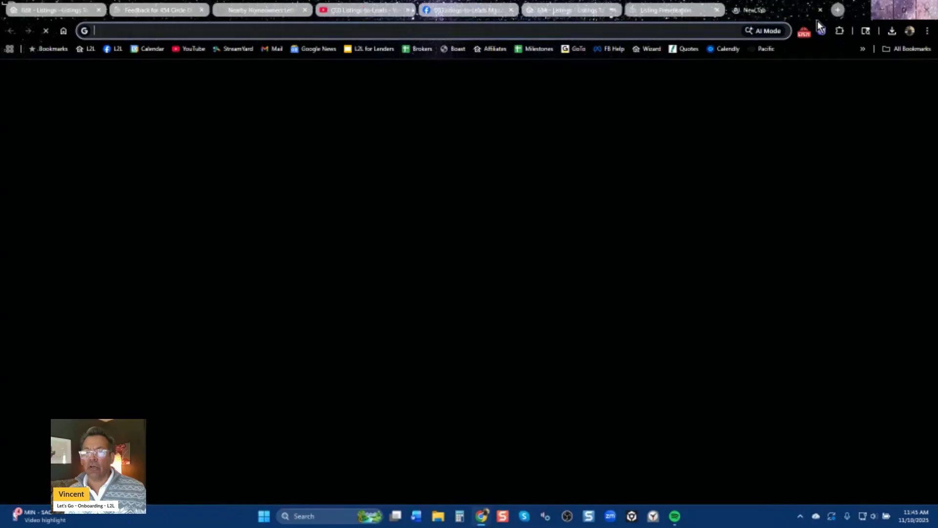
type("zairmail.com")
key("Return")
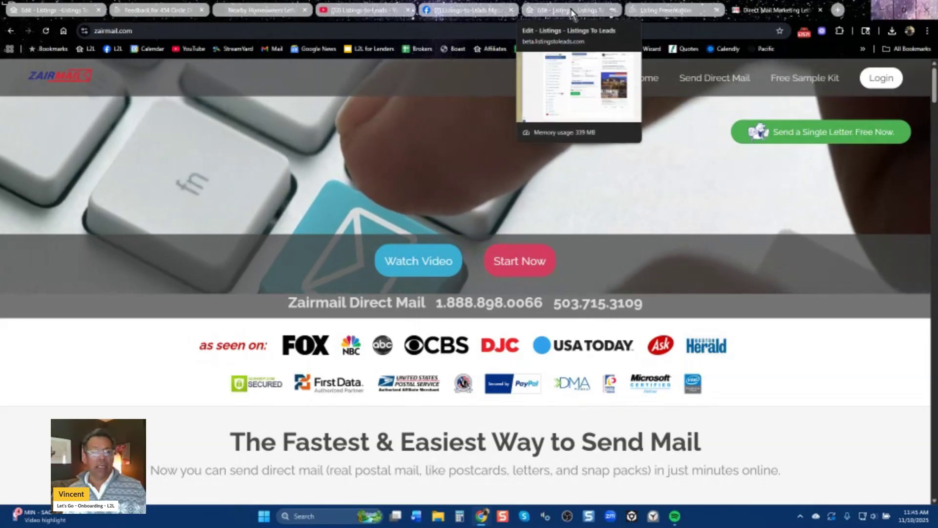
left_click(146, 11)
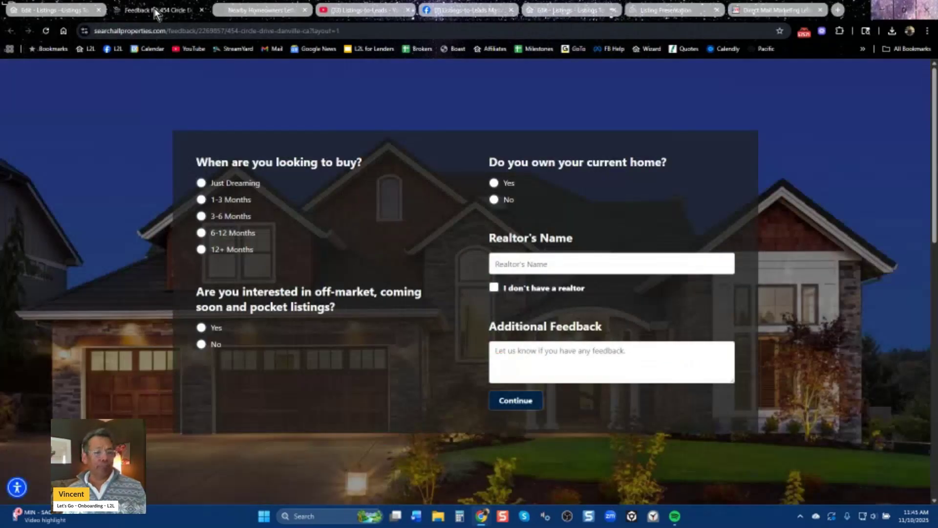
left_click(201, 9)
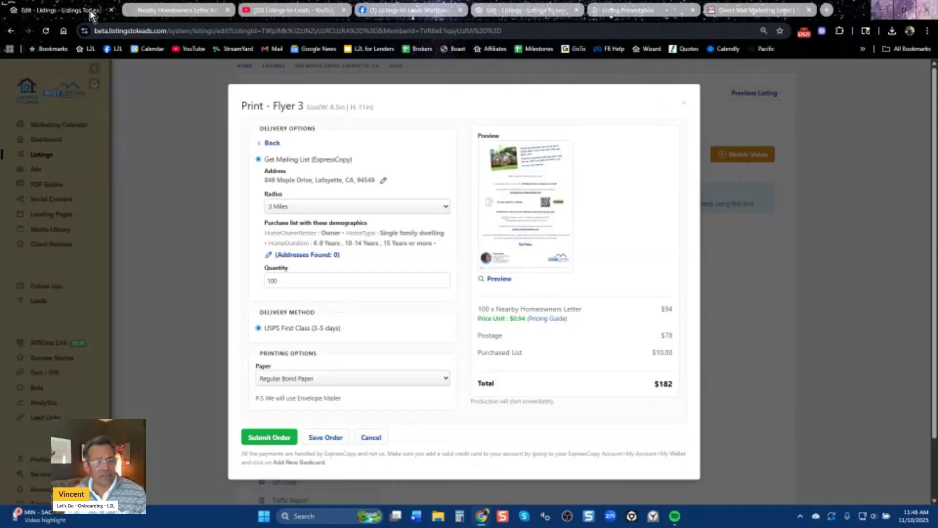
Cancel the Print - Flyer 3 mailing order and go to the PDF Guides page.
left_click(371, 437)
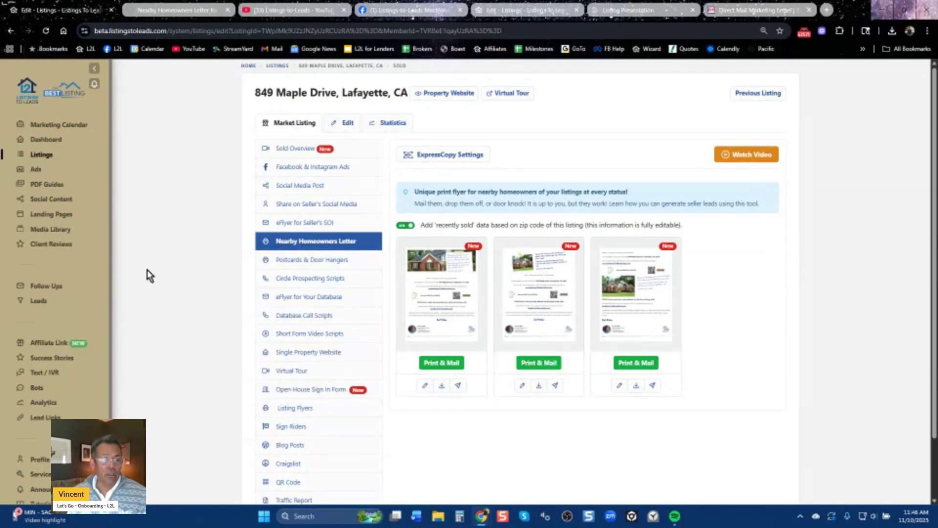
left_click(47, 186)
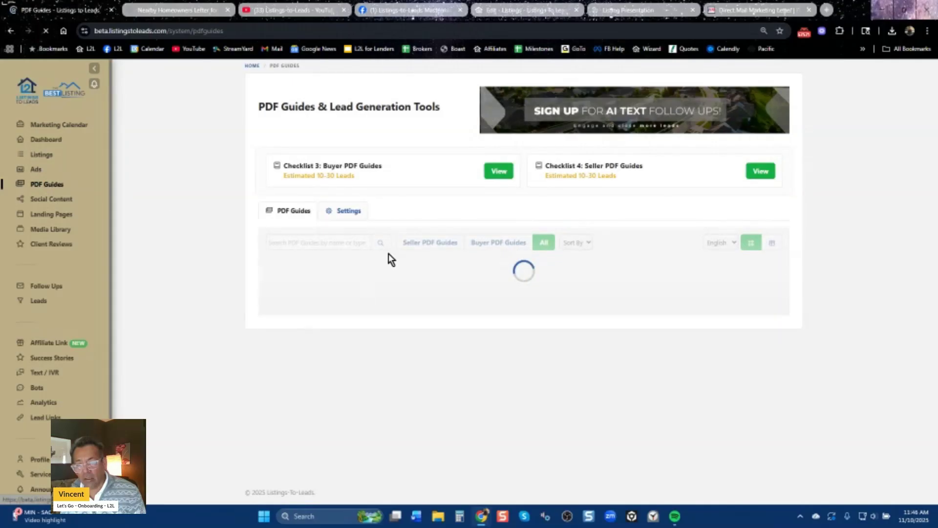
scroll(865, 381, "down", 6)
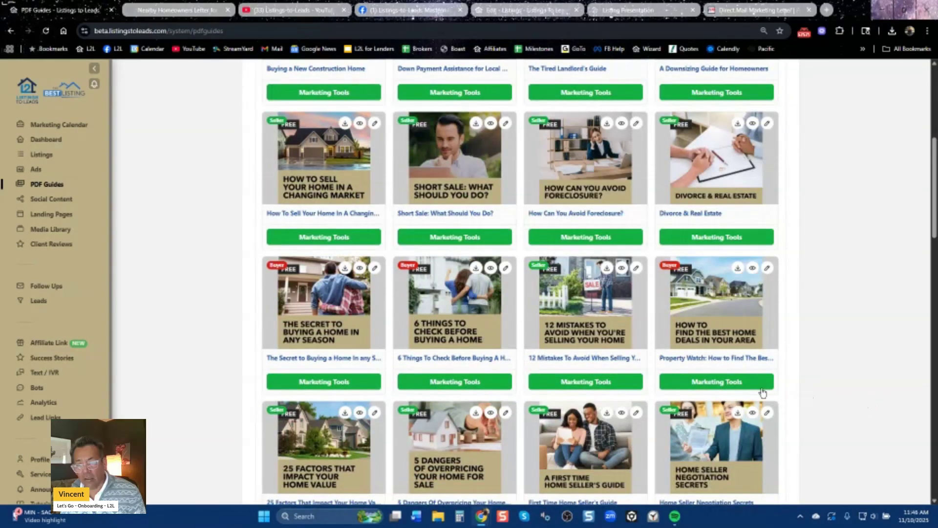
Show the Print Flyers for the '12 Mistakes To Avoid When Selling Your Home' guide.
left_click(591, 388)
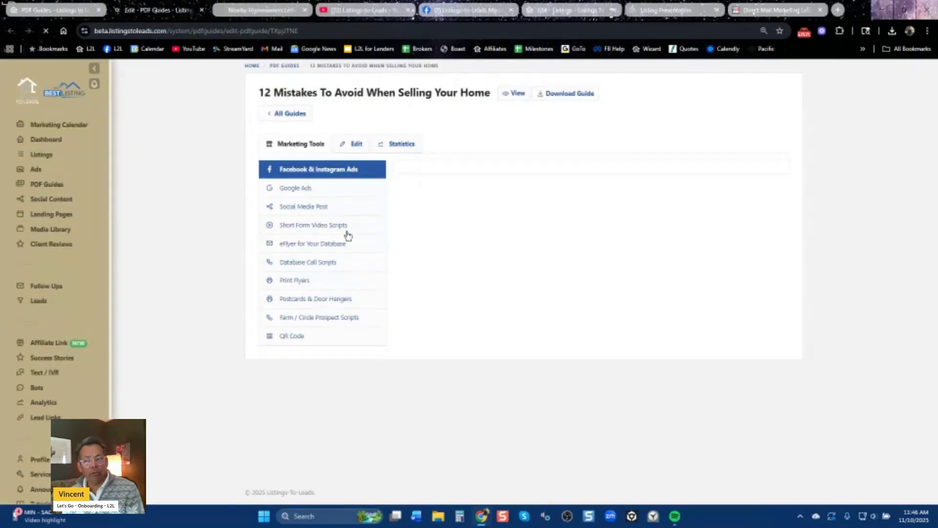
left_click(299, 285)
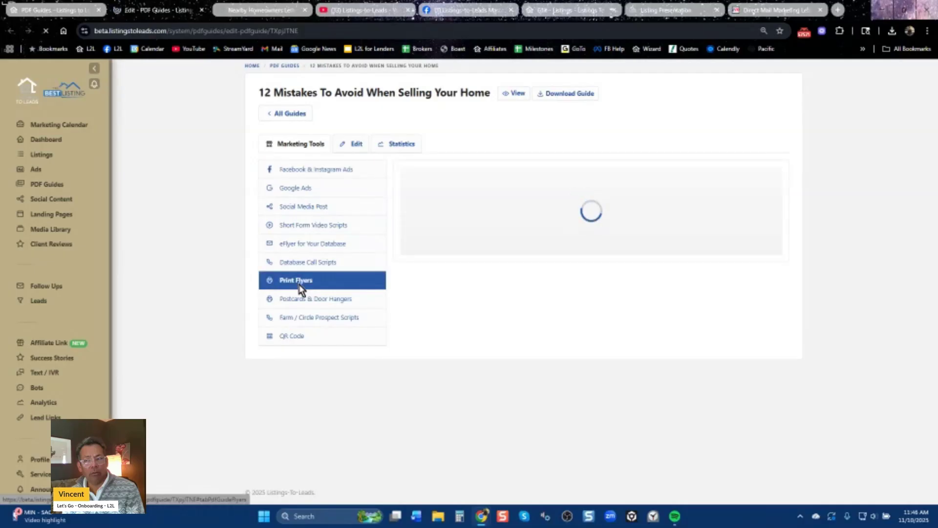
left_click(892, 31)
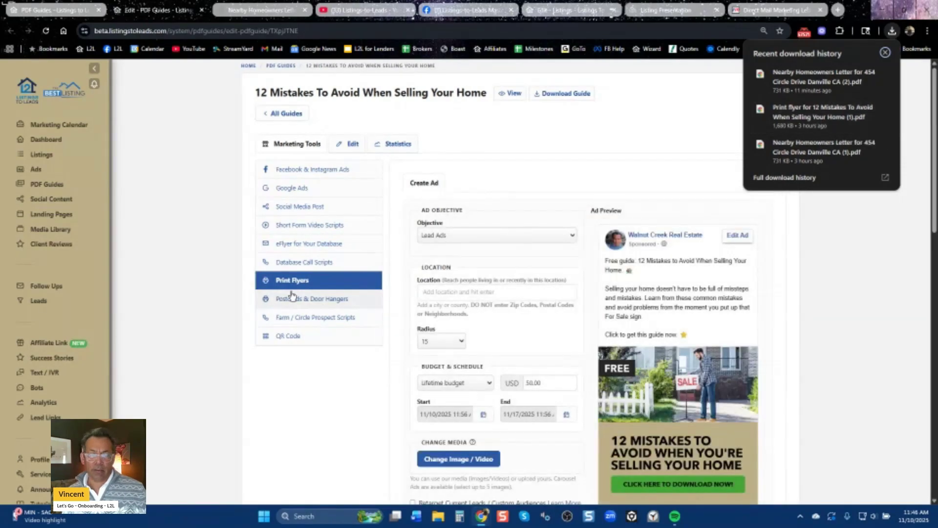
left_click(295, 282)
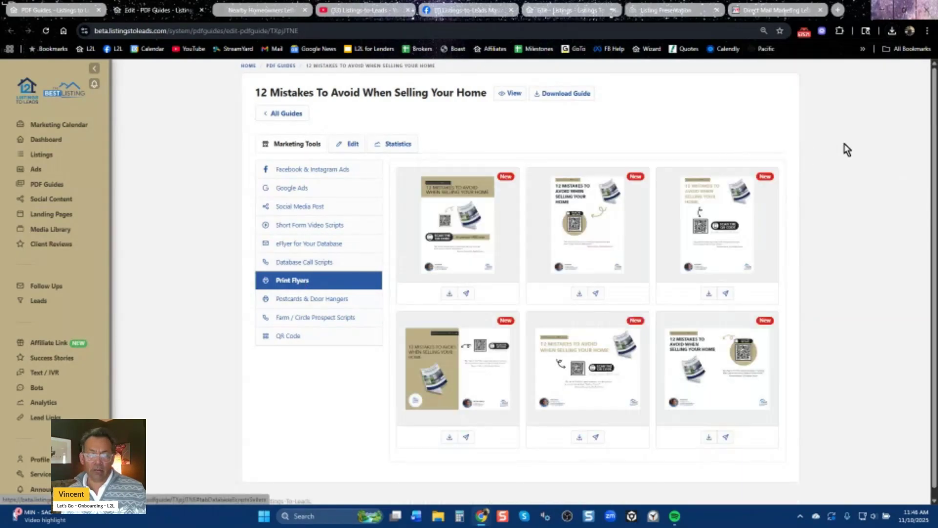
View the downloaded 12 Mistakes print flyer PDF at 80% zoom, then return to PDF Guides.
left_click(893, 30)
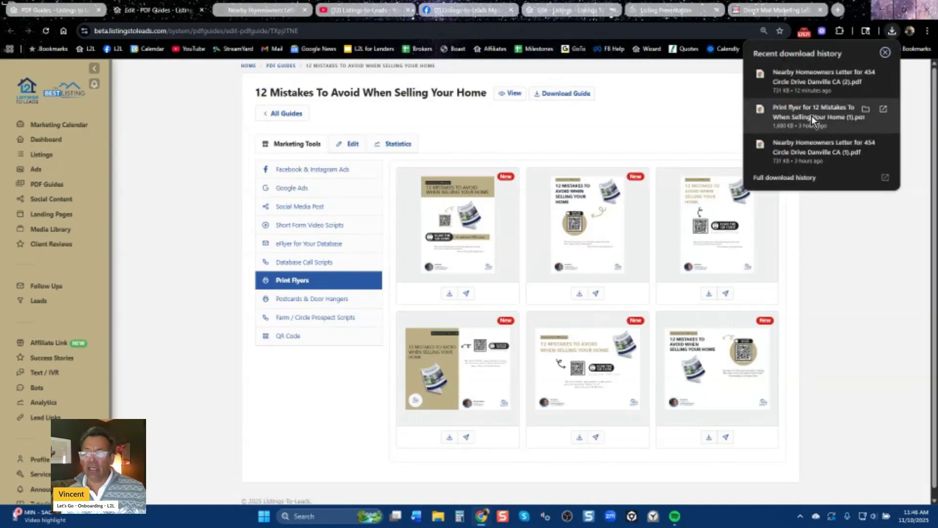
left_click(811, 116)
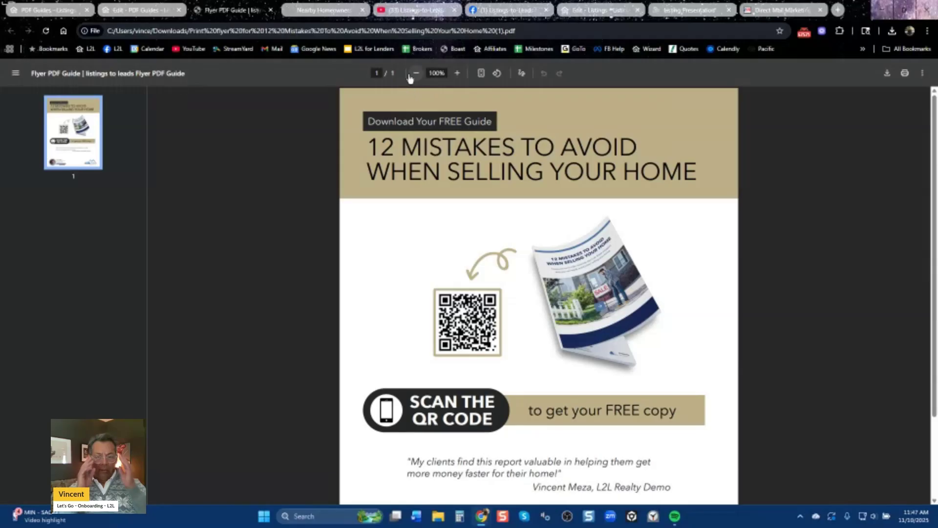
left_click(416, 74)
left_click(416, 74)
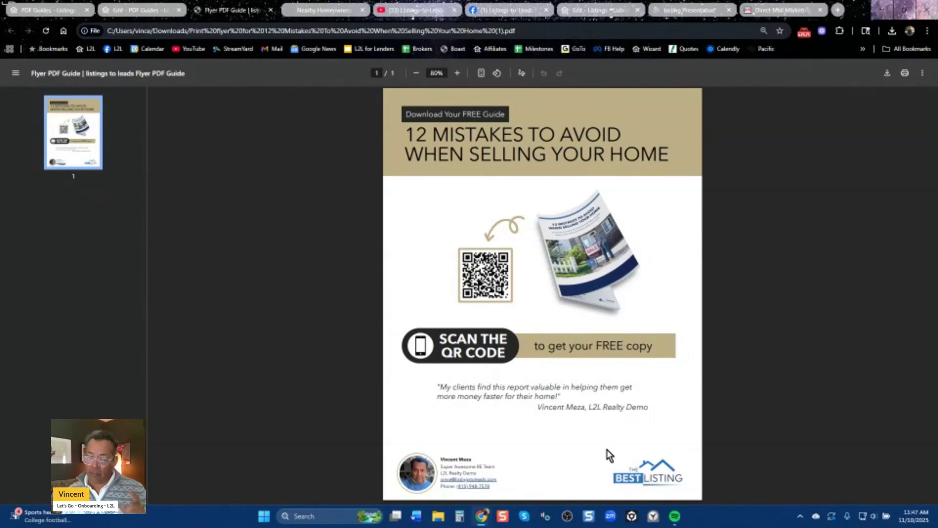
left_click(47, 10)
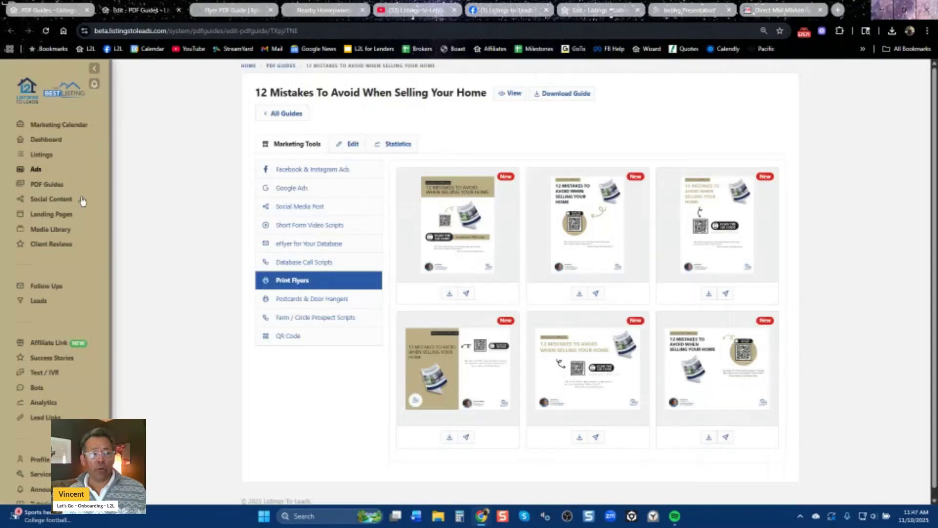
Play the '100+ Marketing Plan - Facebook / Youtube Long Video' from Media from L2L full screen.
left_click(50, 230)
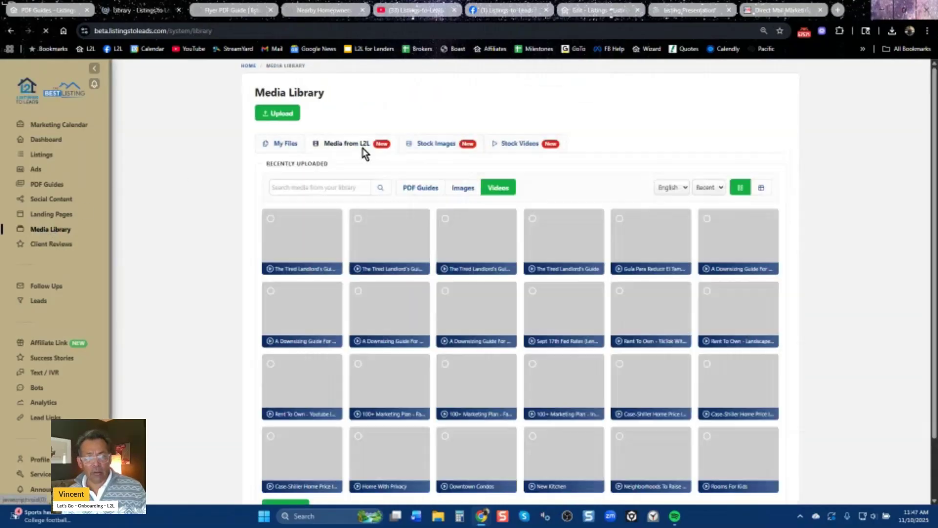
left_click(350, 145)
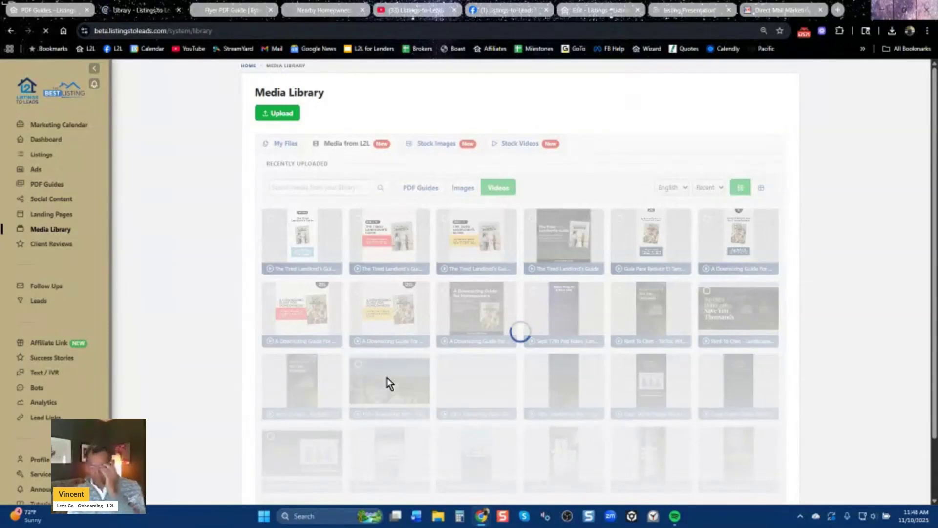
left_click(389, 383)
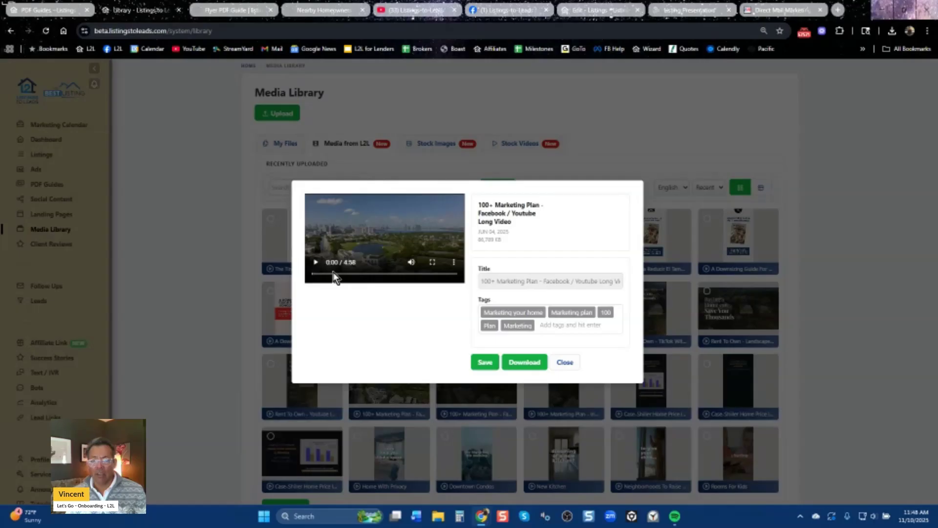
left_click(315, 264)
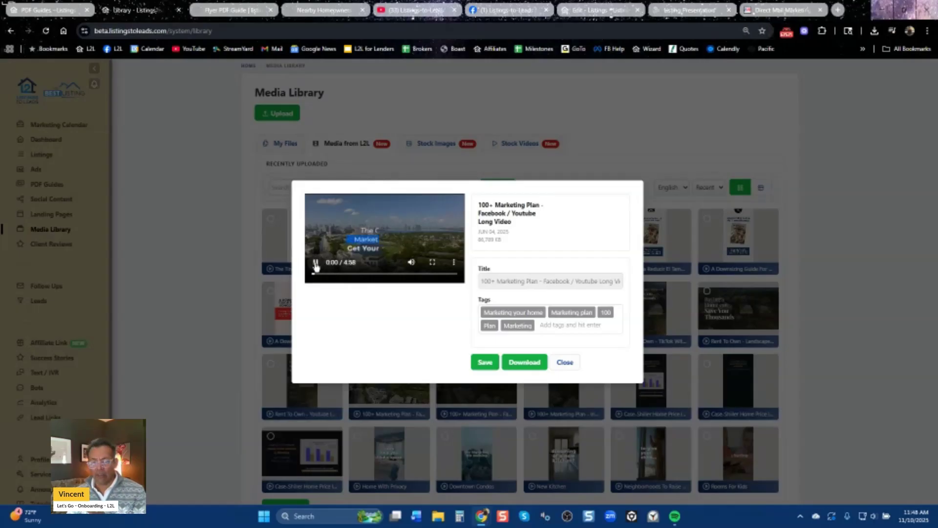
left_click(433, 263)
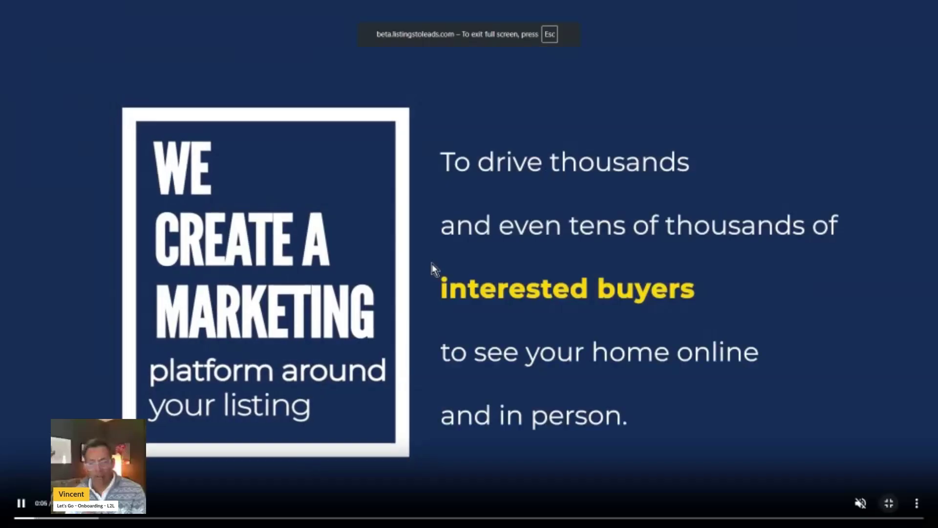
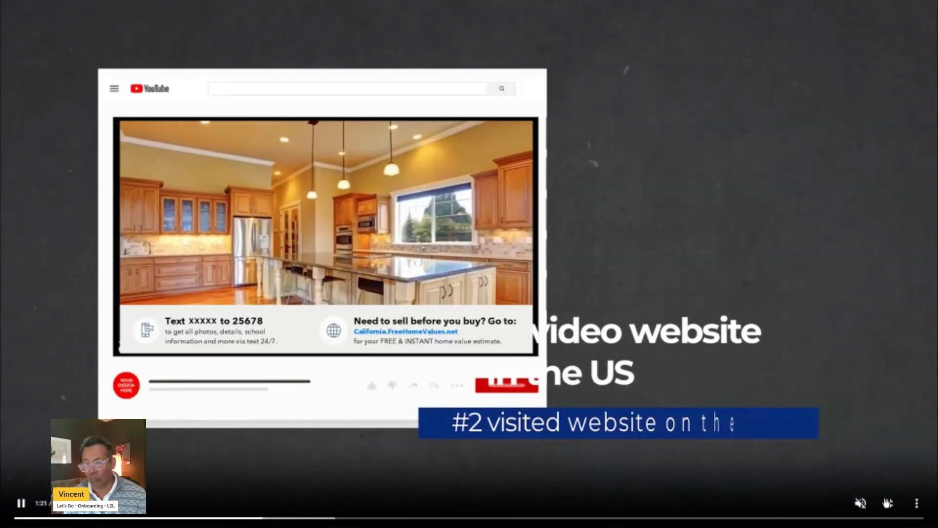
Exit the full-screen marketing video, close its preview, and go to the Ads dashboard.
left_click(893, 505)
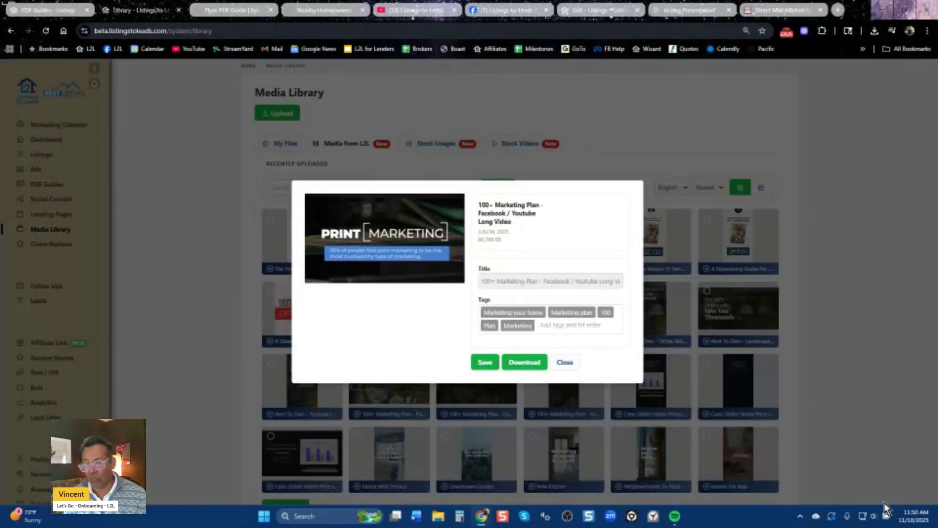
left_click(565, 363)
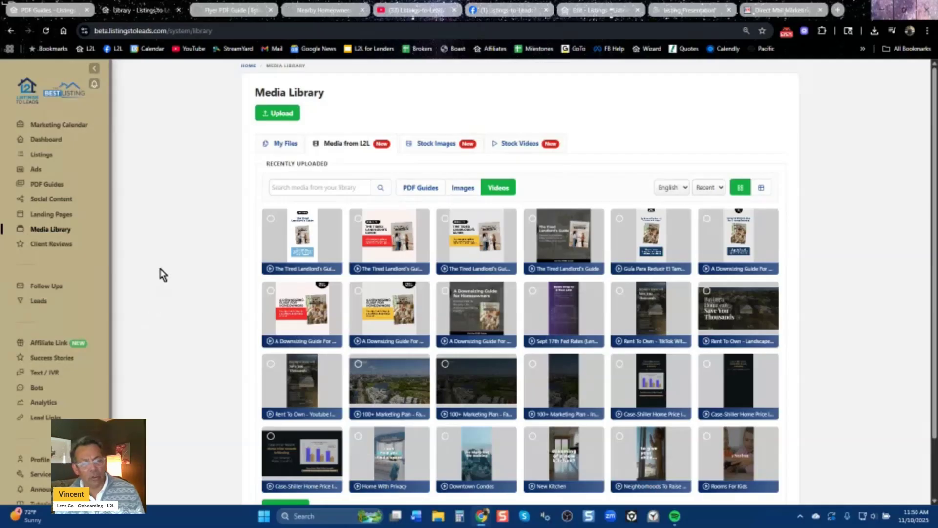
left_click(34, 171)
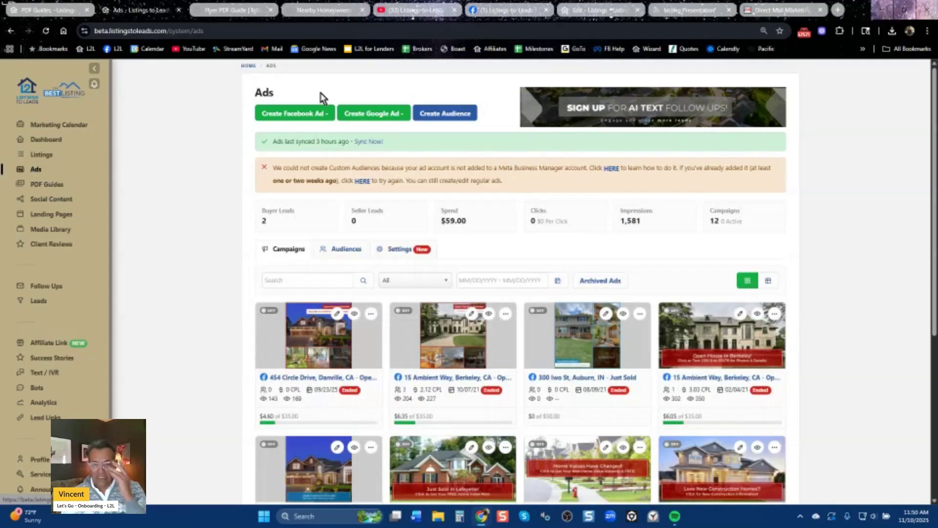
left_click(316, 112)
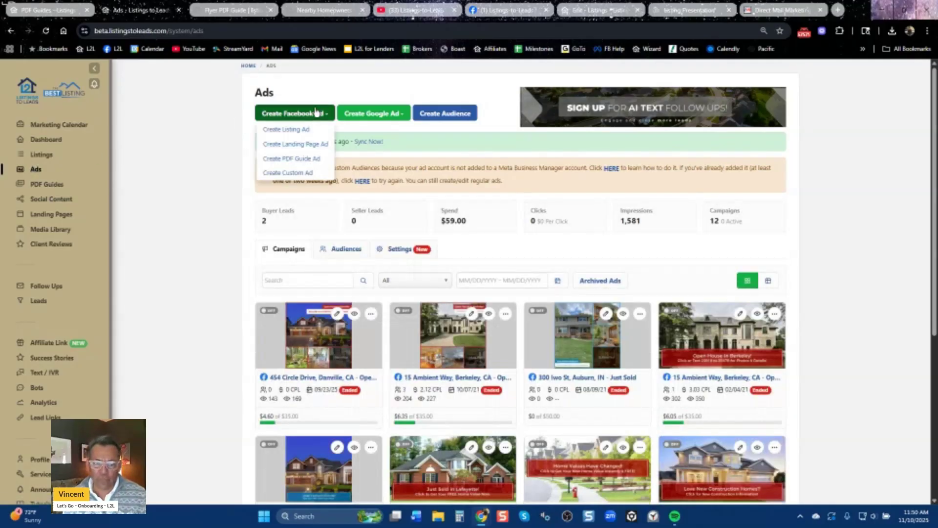
left_click(298, 131)
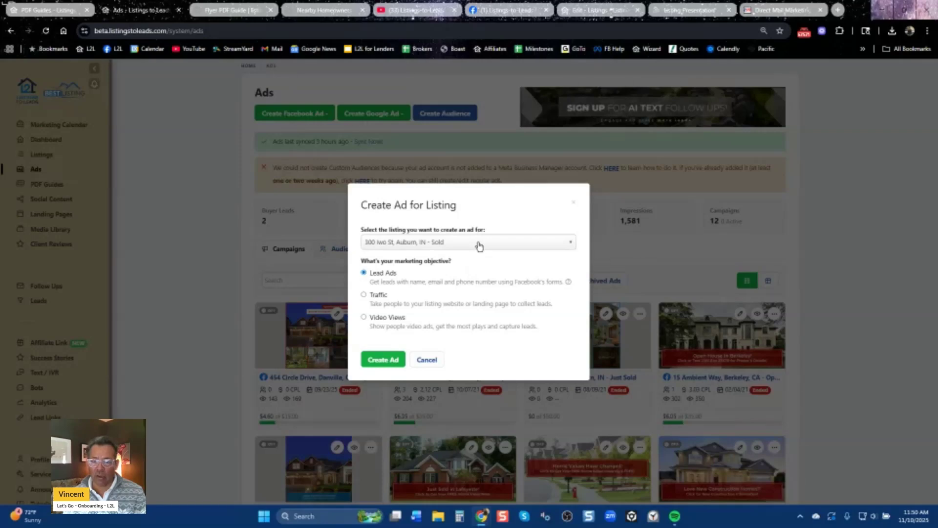
left_click(479, 243)
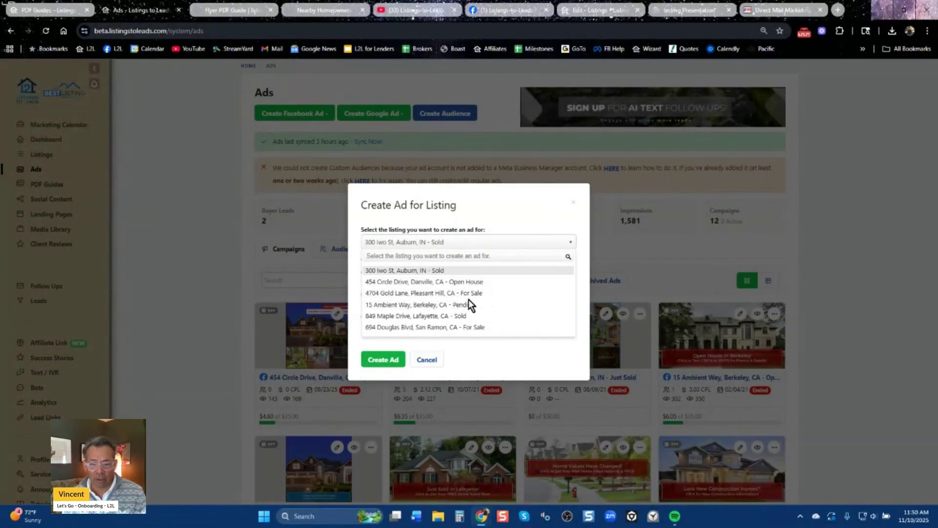
left_click(574, 206)
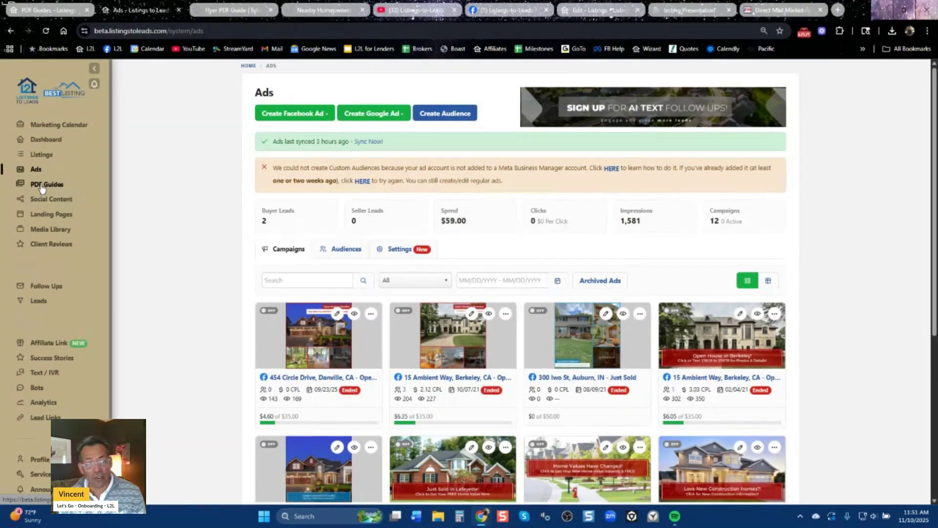
Filter PDF Guides to buyer guides and open marketing tools for A First Time Homebuyer's Guide.
left_click(41, 185)
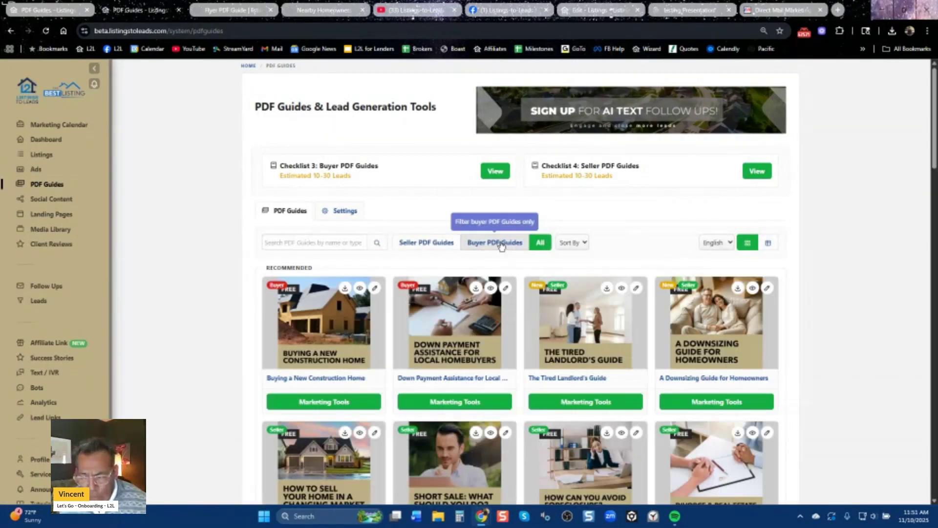
left_click(500, 243)
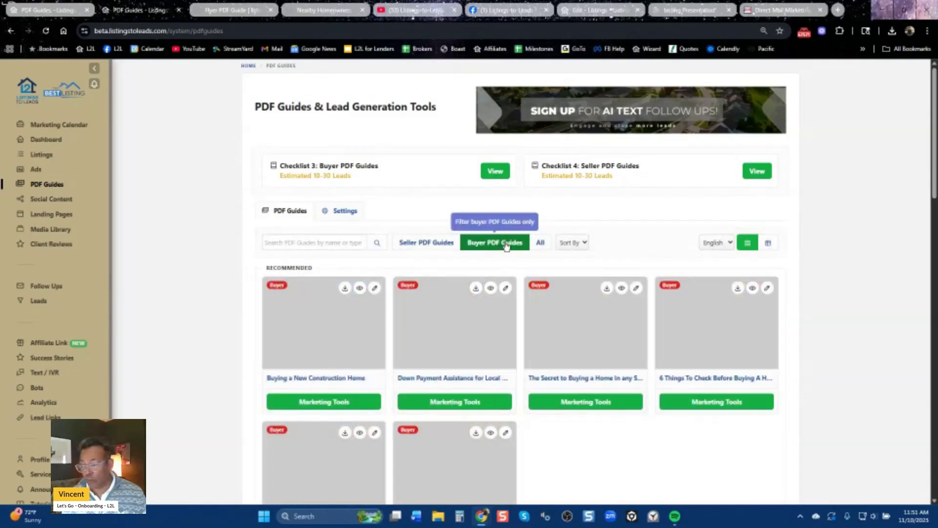
scroll(873, 388, "down", 5)
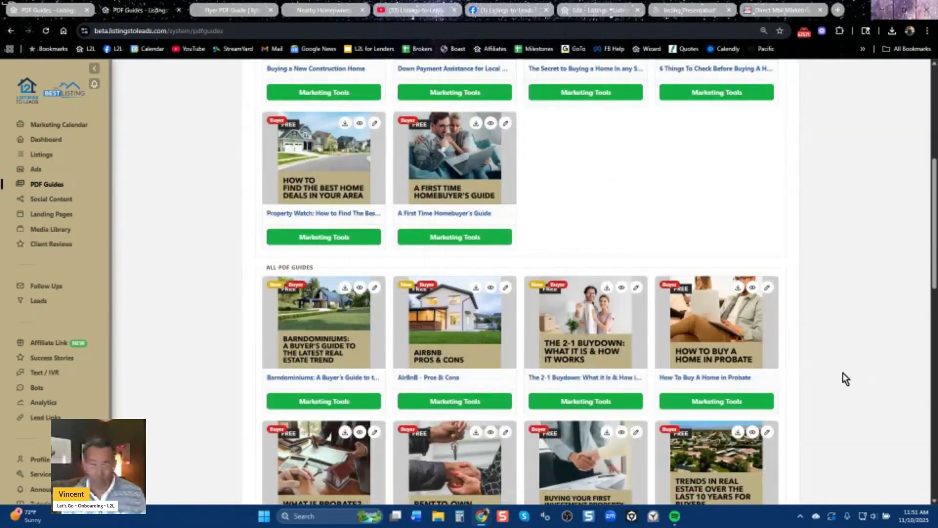
left_click(468, 244)
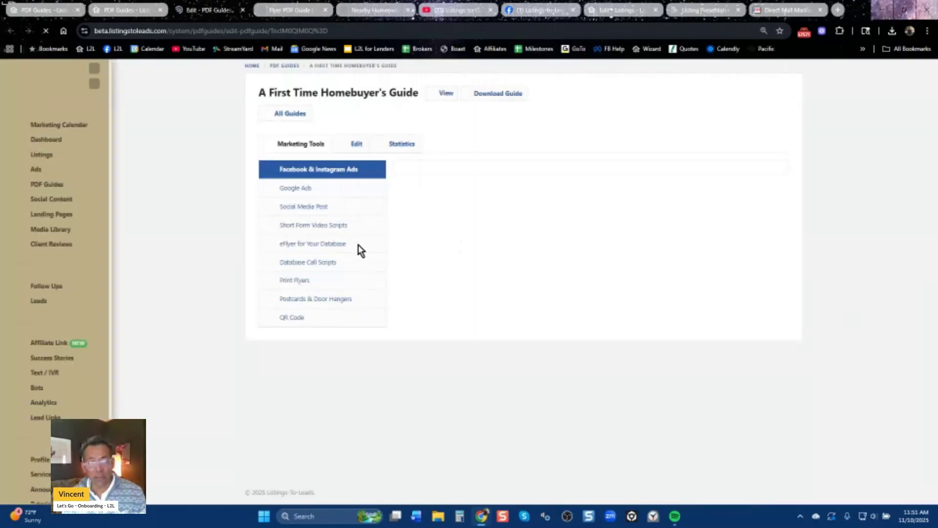
Review the guide's short form video scripts and database call scripts, then return to Ads.
left_click(314, 225)
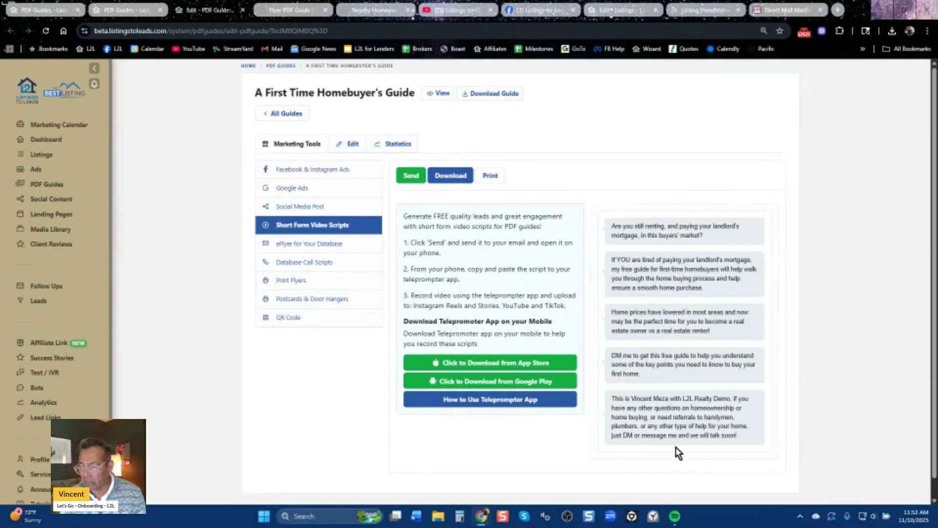
left_click(308, 266)
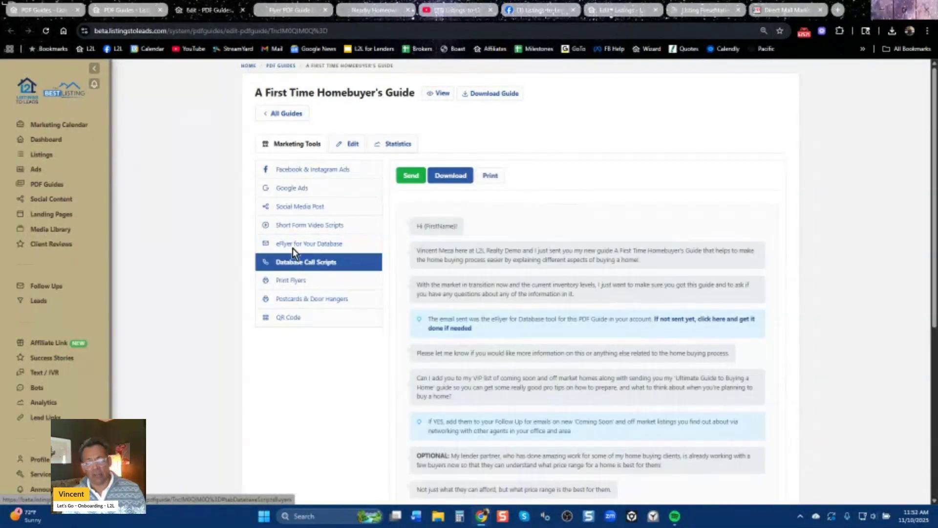
left_click(39, 171)
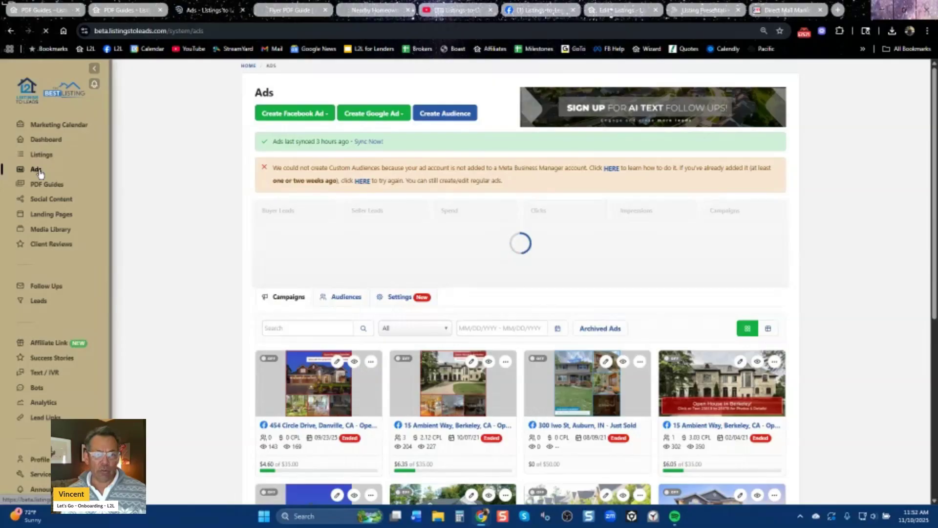
Preview the PDF Guide Ad picker of seller and buyer guides, dismiss it, and reopen the Facebook ad types.
left_click(296, 114)
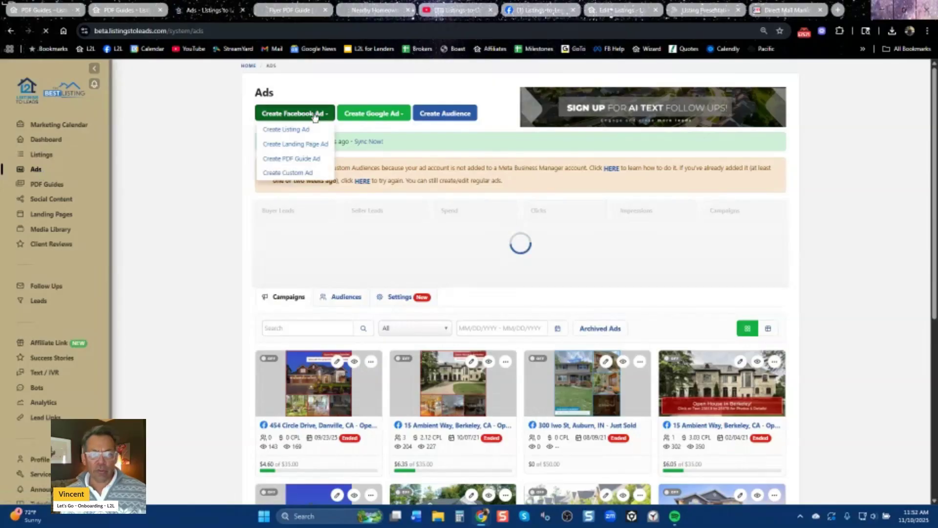
left_click(295, 159)
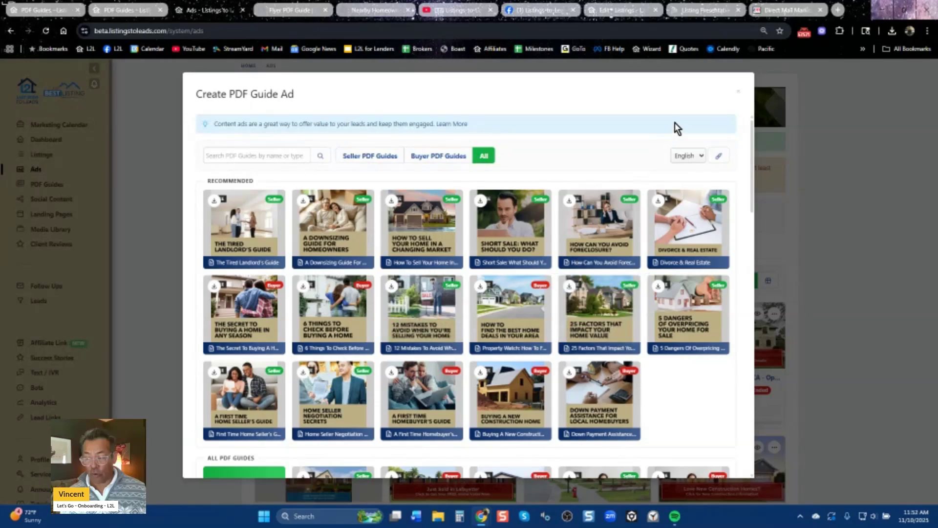
left_click(739, 92)
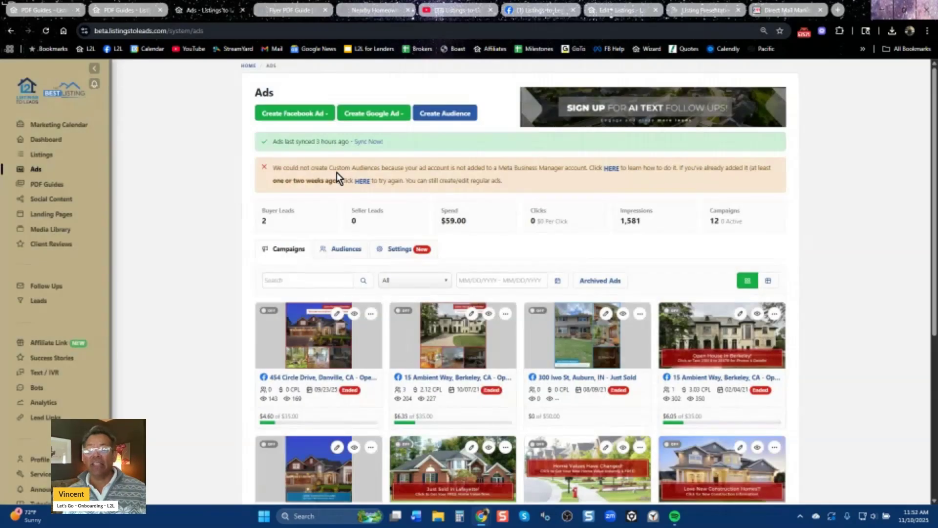
left_click(320, 114)
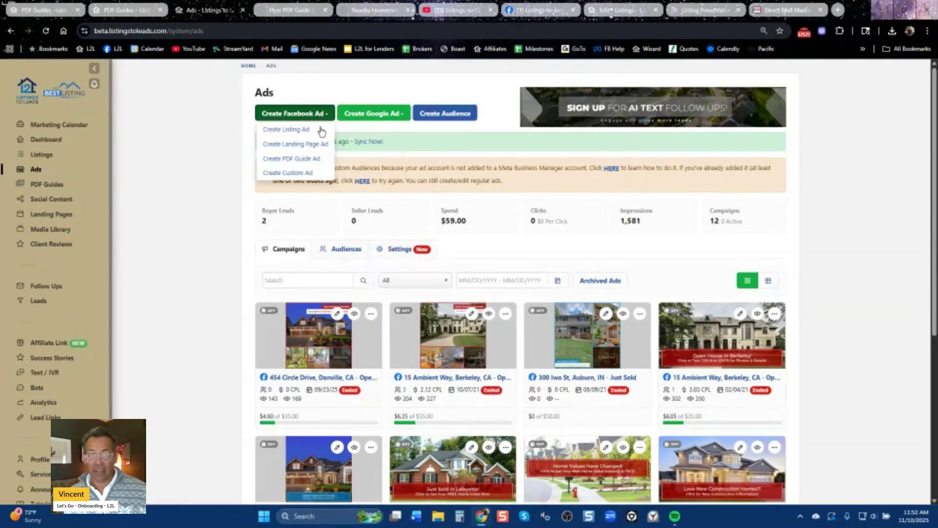
Create a Lead Ad for the Walnut Creek (Property Valuation Plus) landing page.
left_click(312, 143)
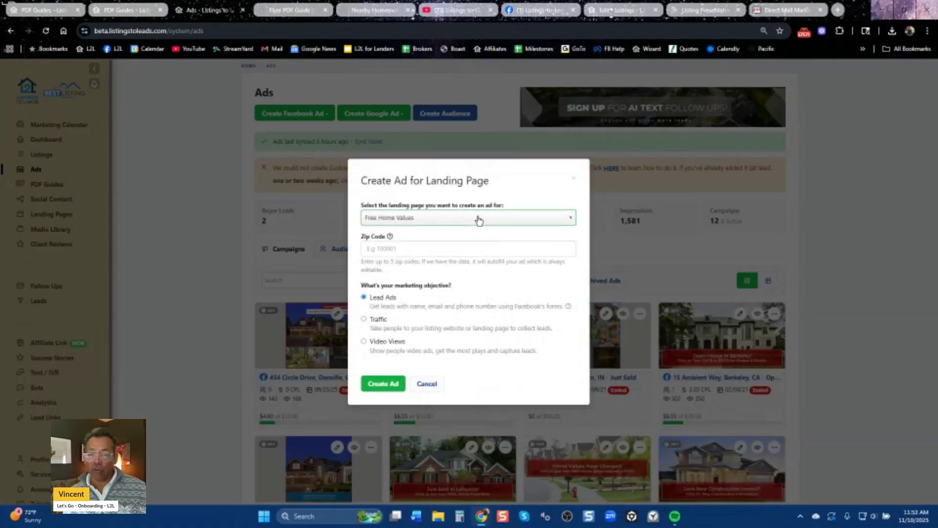
left_click(481, 221)
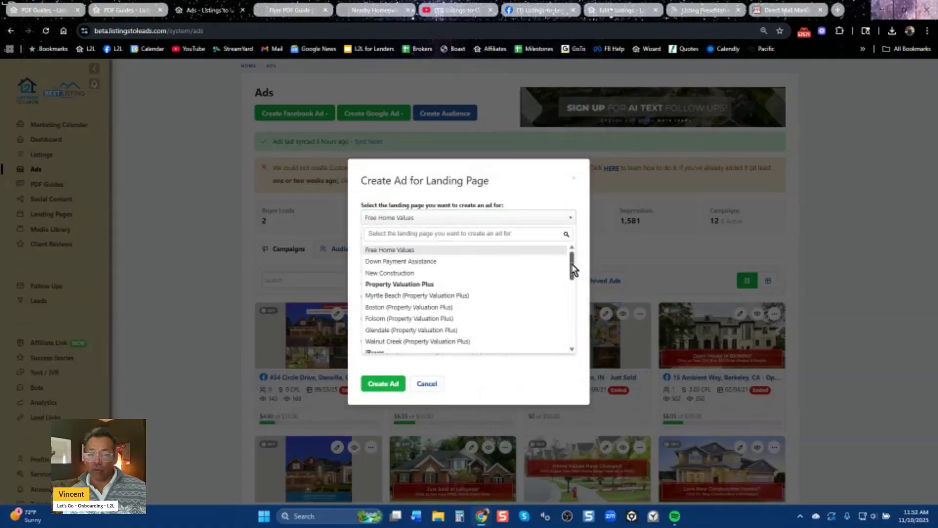
scroll(574, 267, "down", 1)
left_click(438, 313)
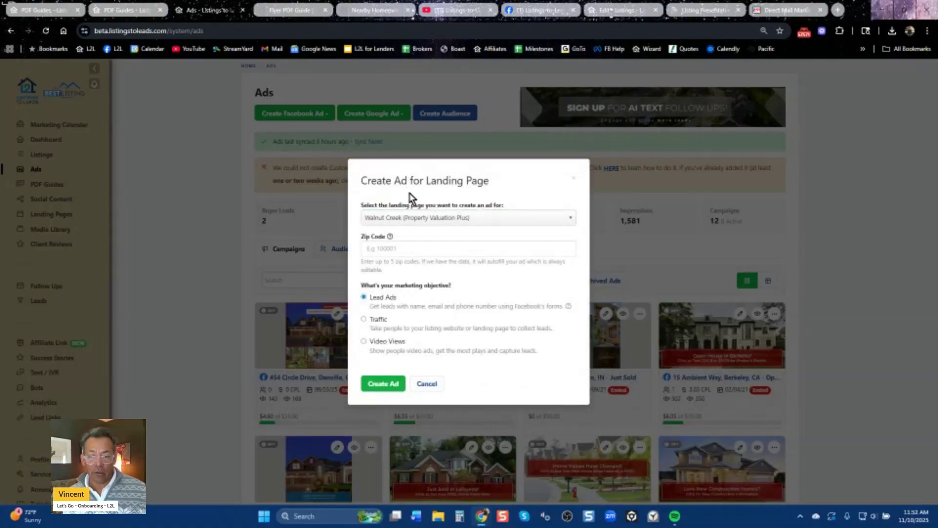
left_click(383, 384)
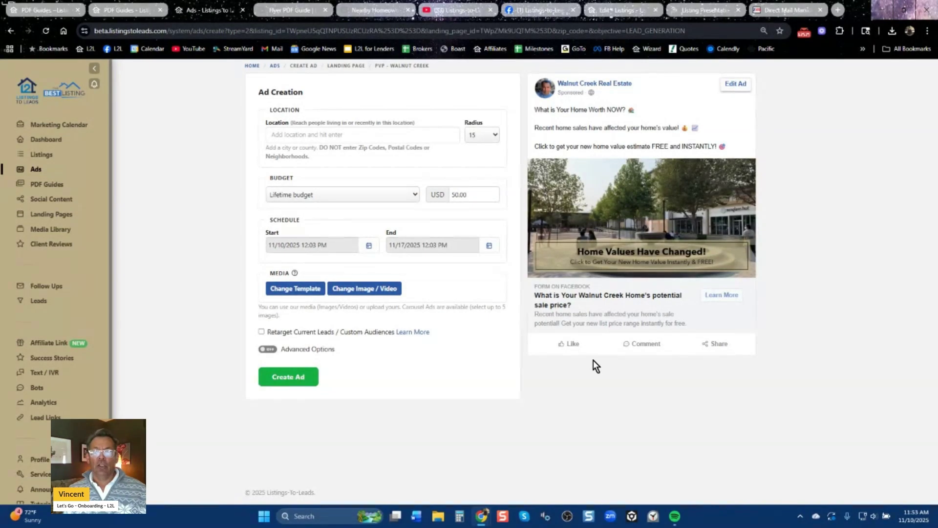
Set the ad location to Walnut Creek, California, keeping the 15 radius.
left_click(374, 131)
type("Walnut ")
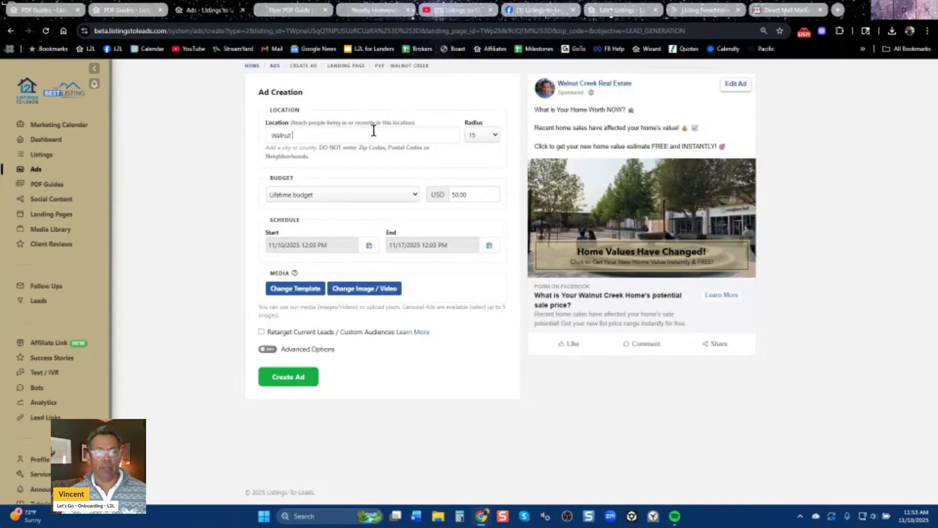
type("c")
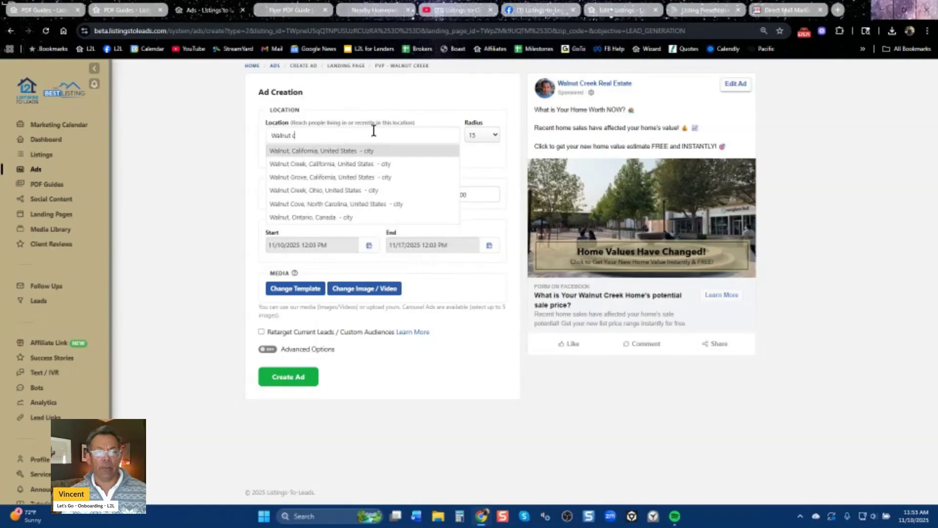
left_click(342, 164)
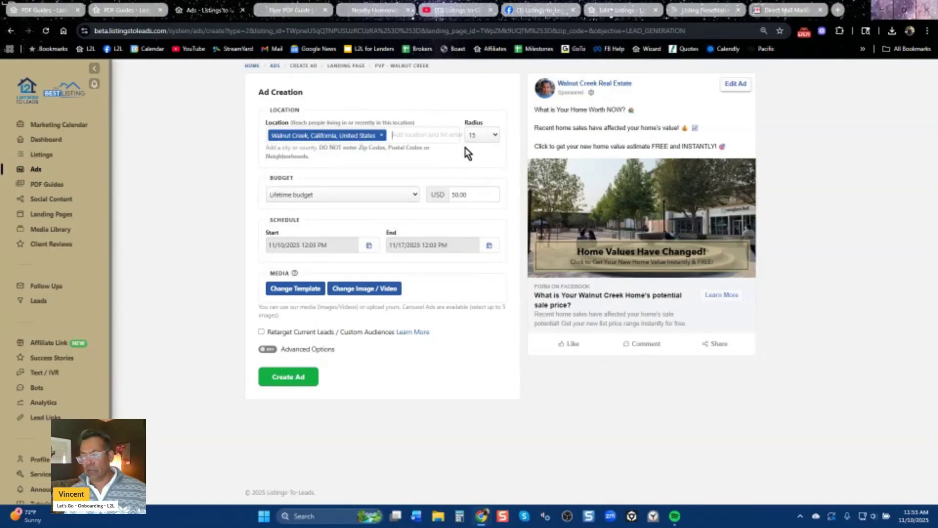
left_click(481, 136)
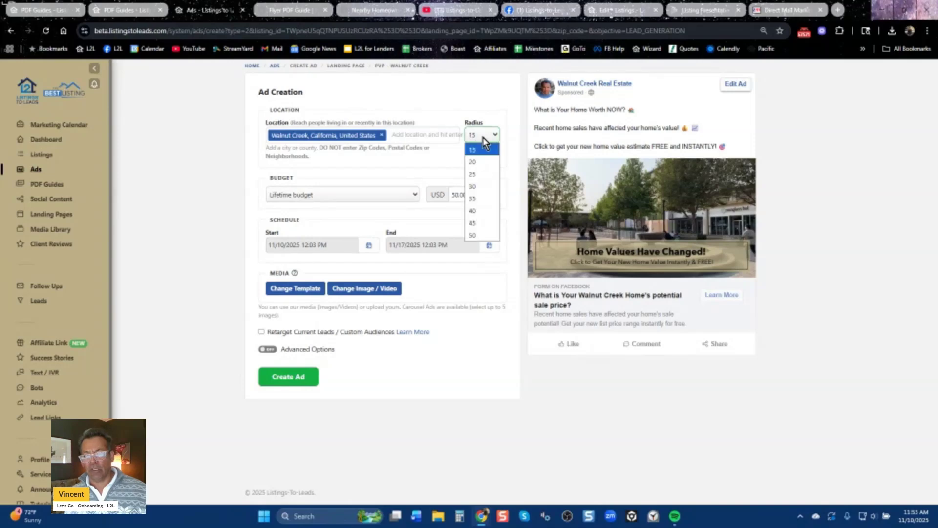
left_click(446, 171)
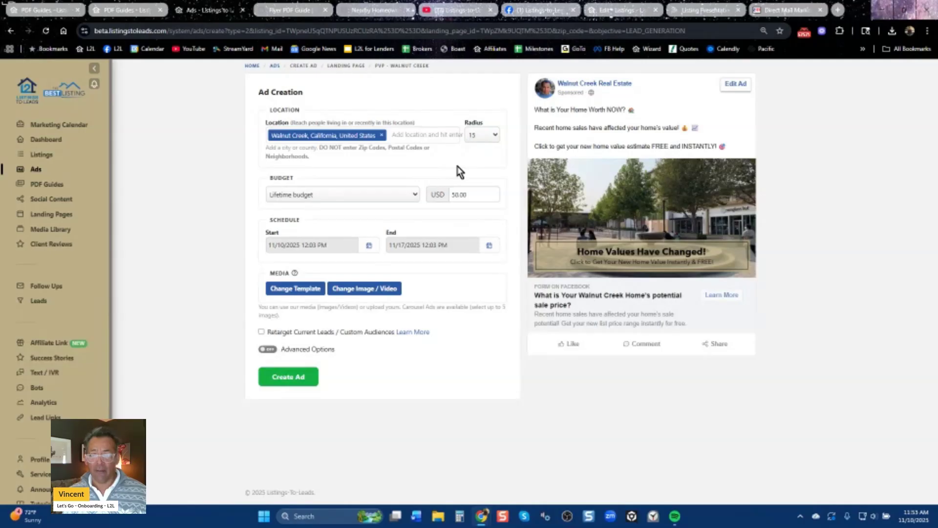
left_click(782, 6)
Search Google for Walnut Creek, expand its map, and zoom out to the surrounding cities.
left_click(575, 31)
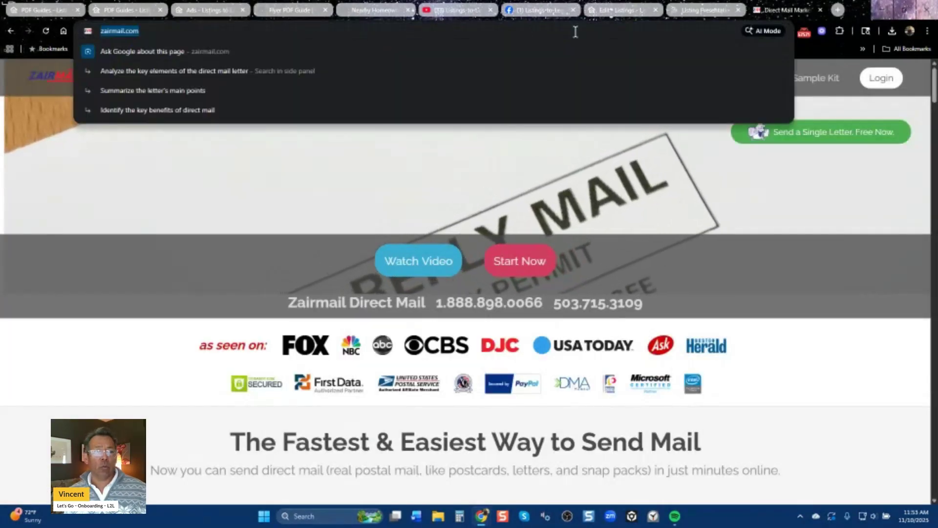
type("wal")
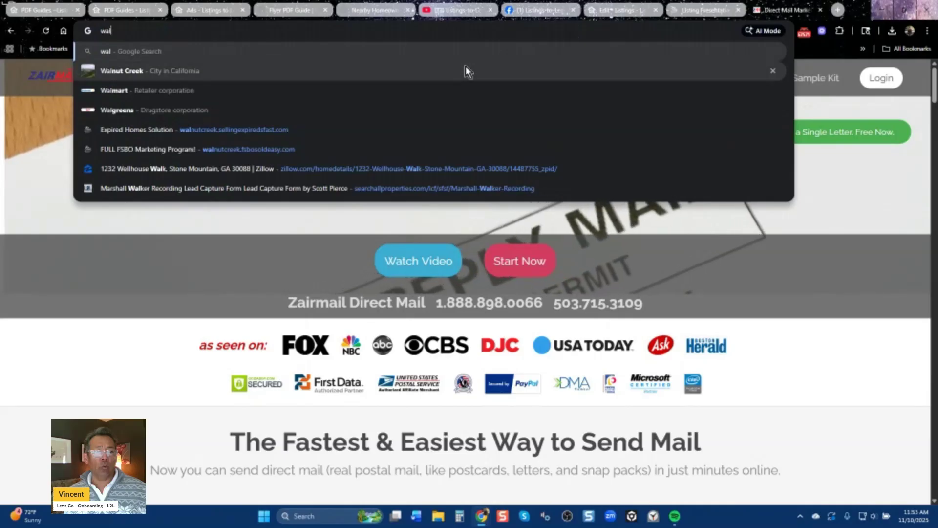
left_click(465, 71)
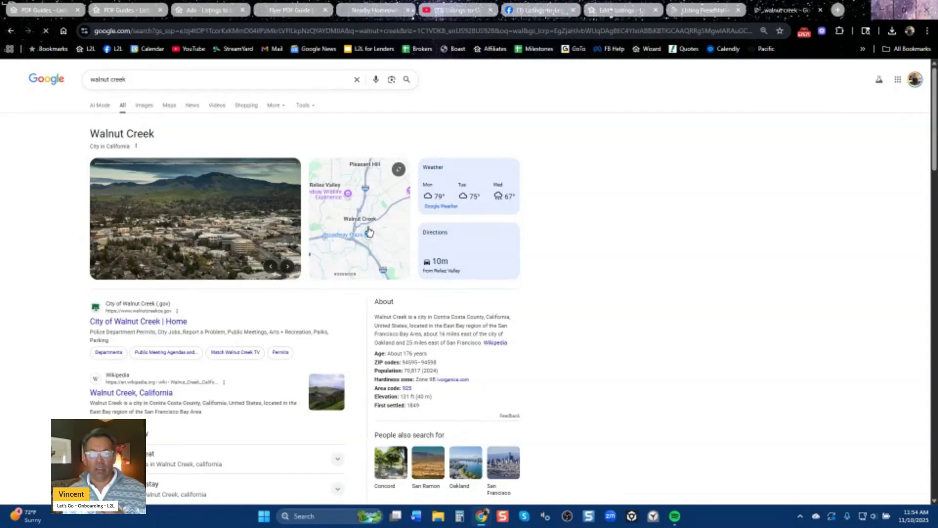
left_click(369, 233)
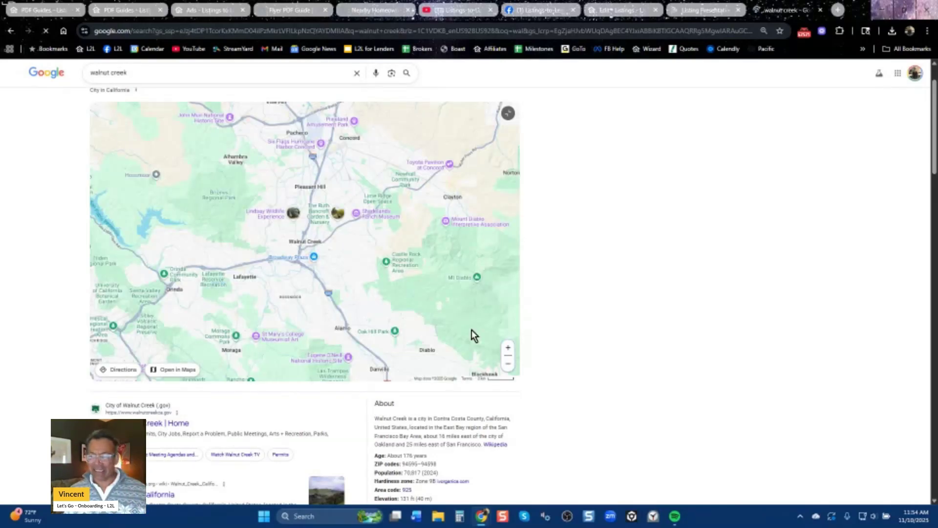
left_click(509, 364)
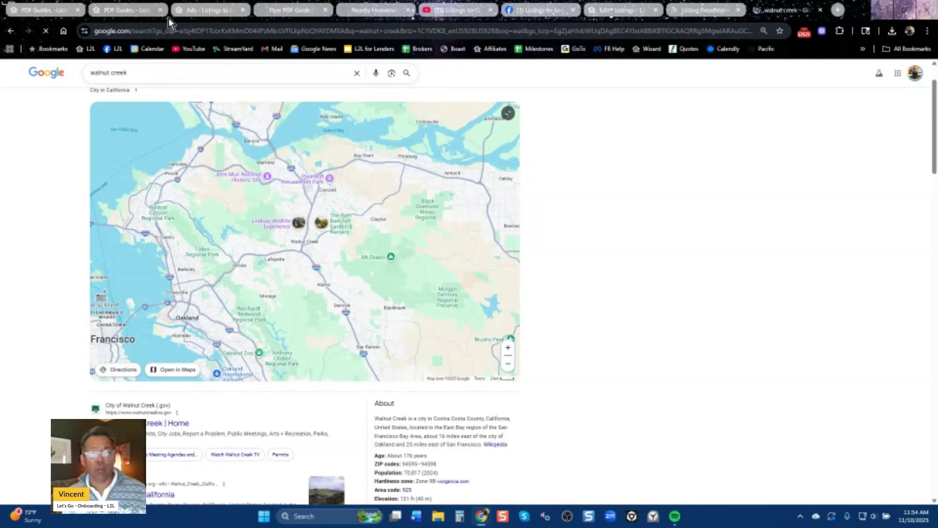
Remove the Walnut Creek location, enable Retarget Current Leads / Custom Audiences, and return to Ads.
left_click(201, 14)
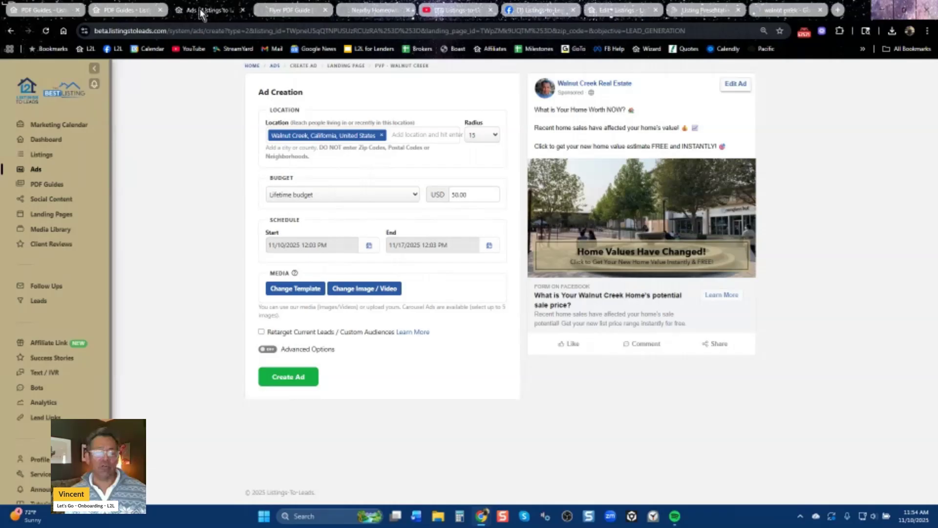
left_click(381, 136)
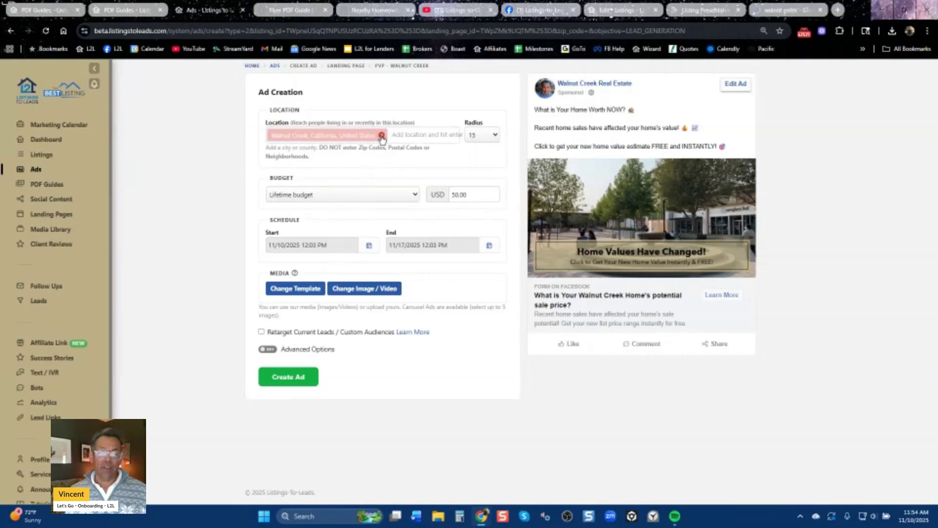
left_click(262, 332)
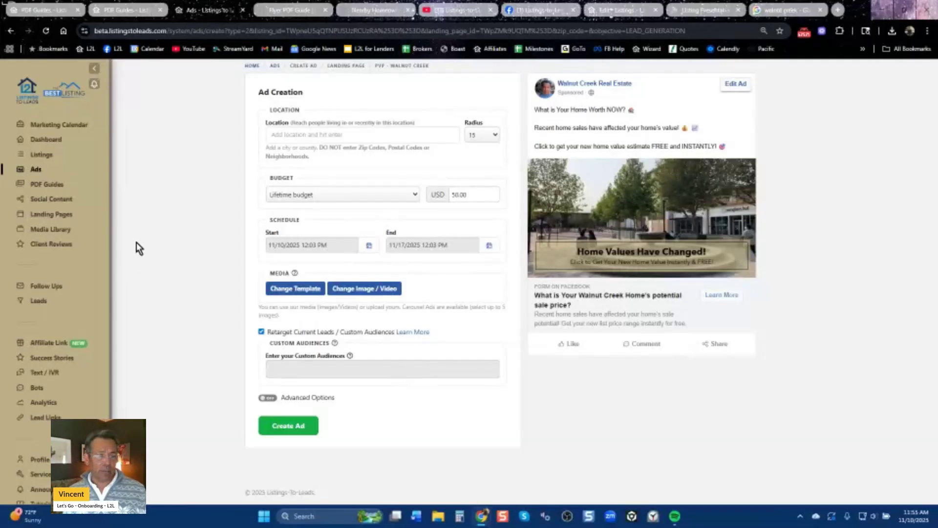
left_click(42, 171)
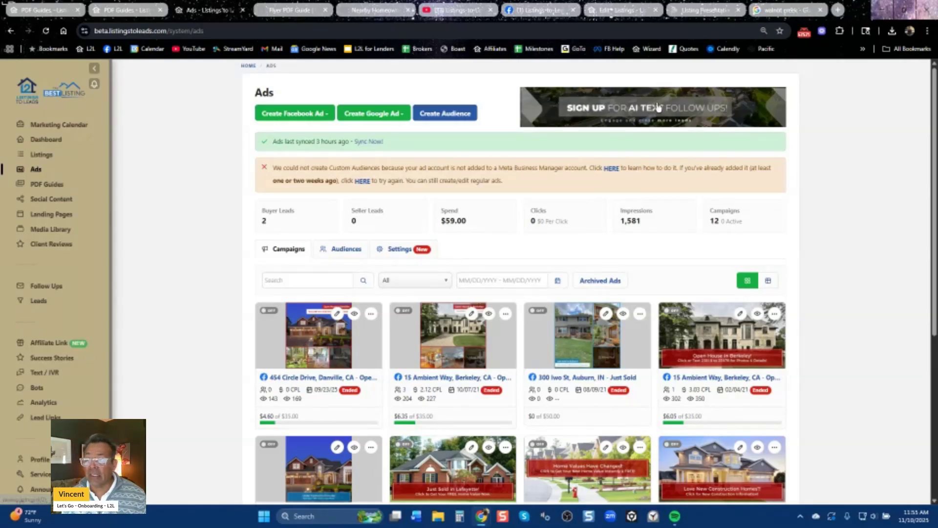
left_click(839, 11)
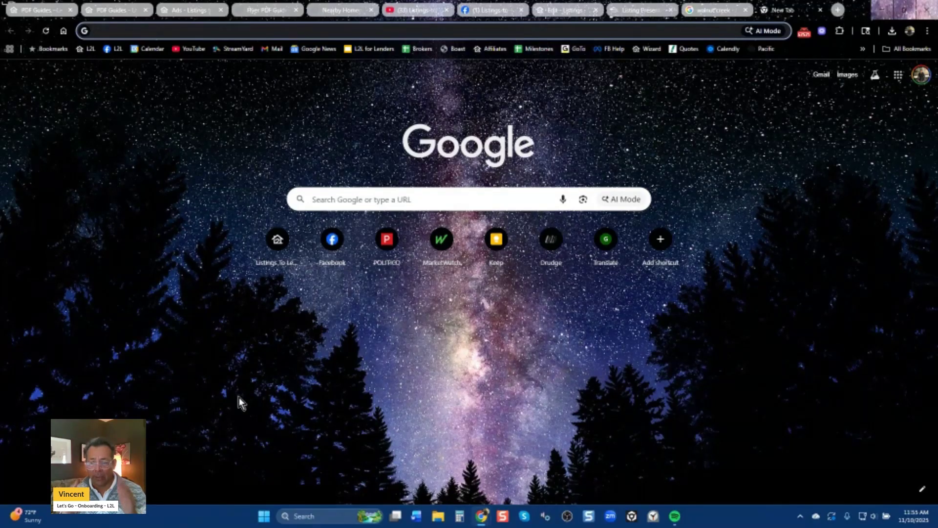
left_click(185, 11)
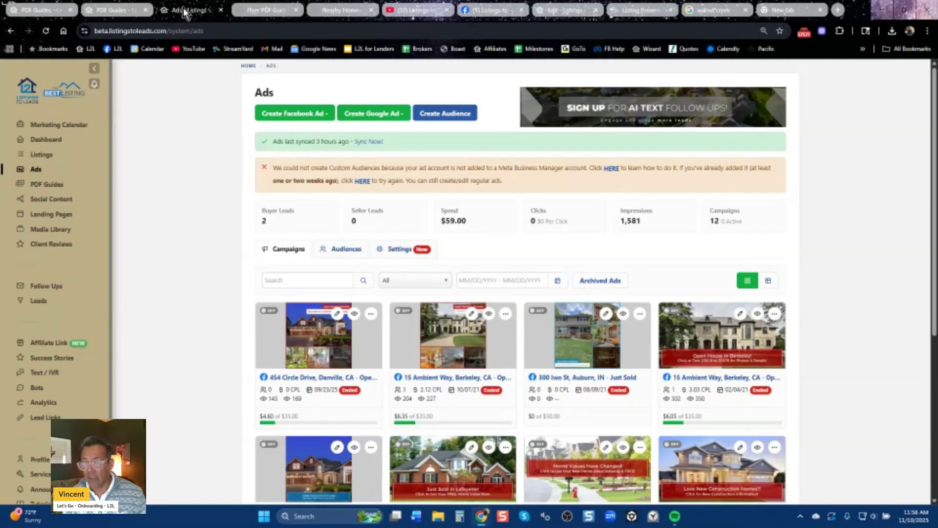
Look over the Listings-to-Leads YouTube videos and the Facebook group feed, then return to YouTube.
left_click(416, 12)
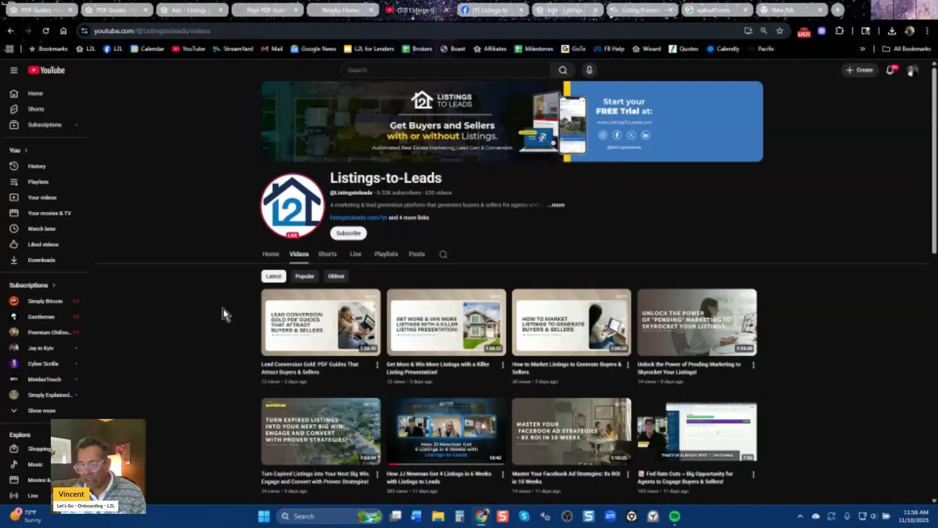
scroll(440, 391, "down", 5)
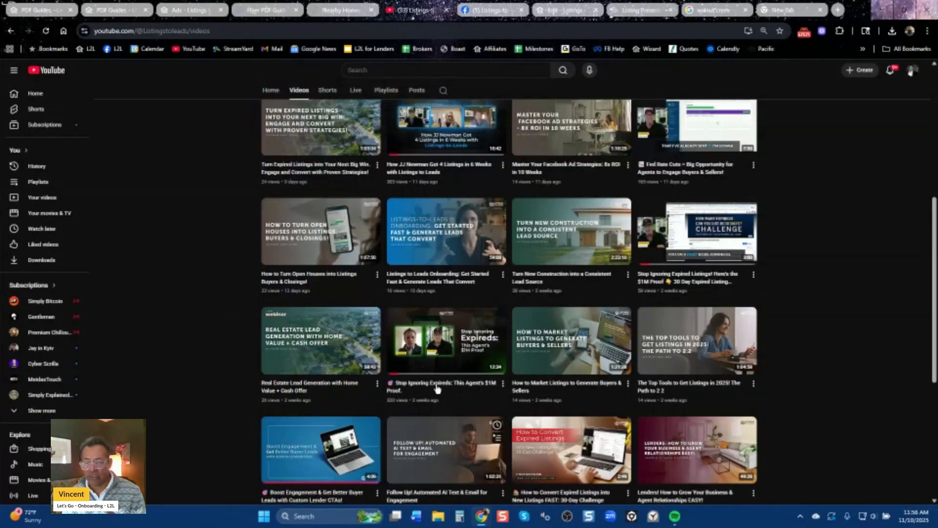
scroll(430, 323, "up", 5)
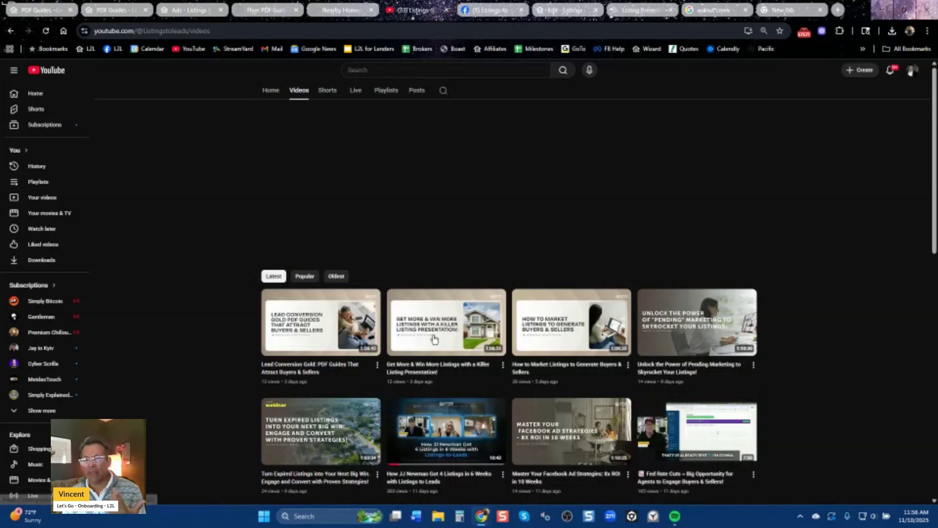
key("ctrl+Tab")
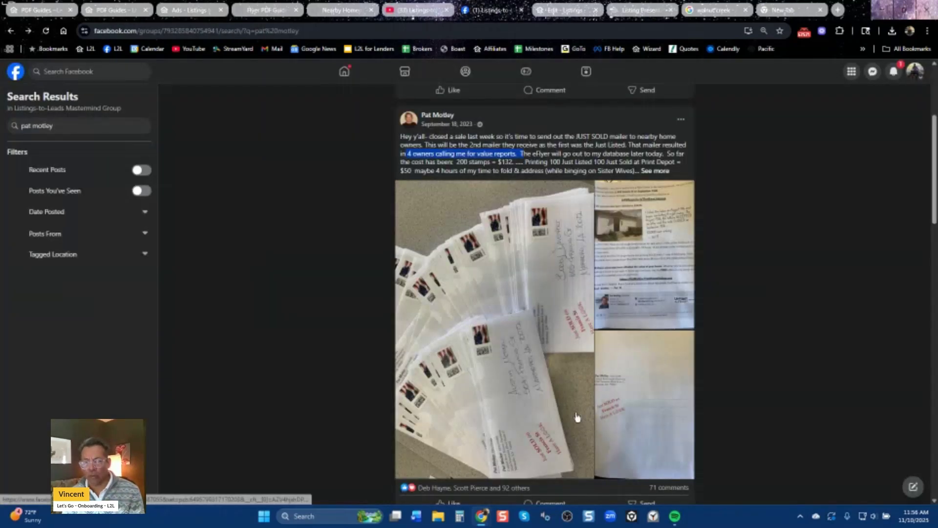
left_click(11, 32)
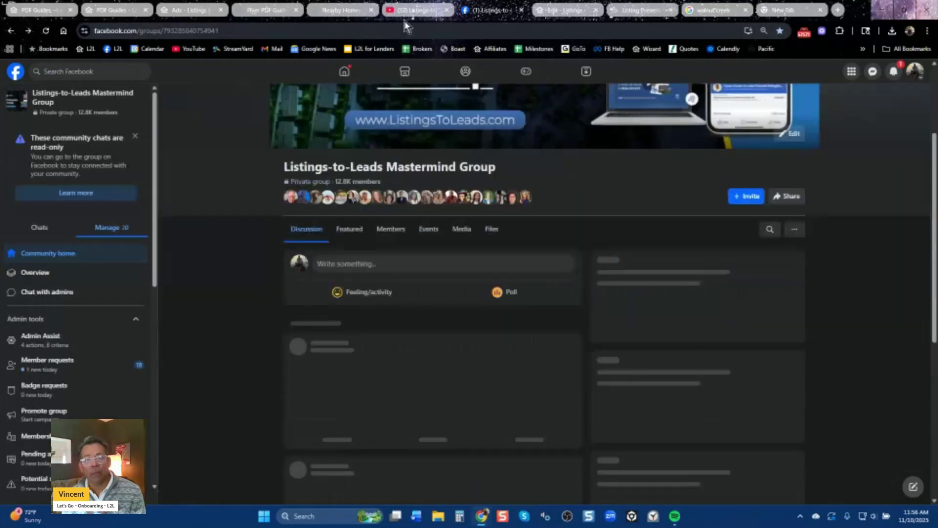
left_click(415, 10)
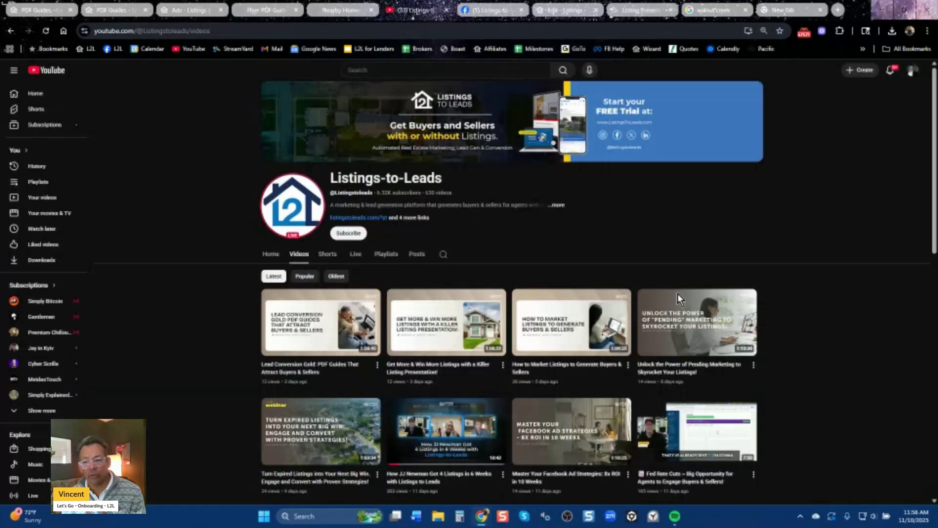
Search the channel's videos for the agent's name to list the three featuring him.
left_click(443, 257)
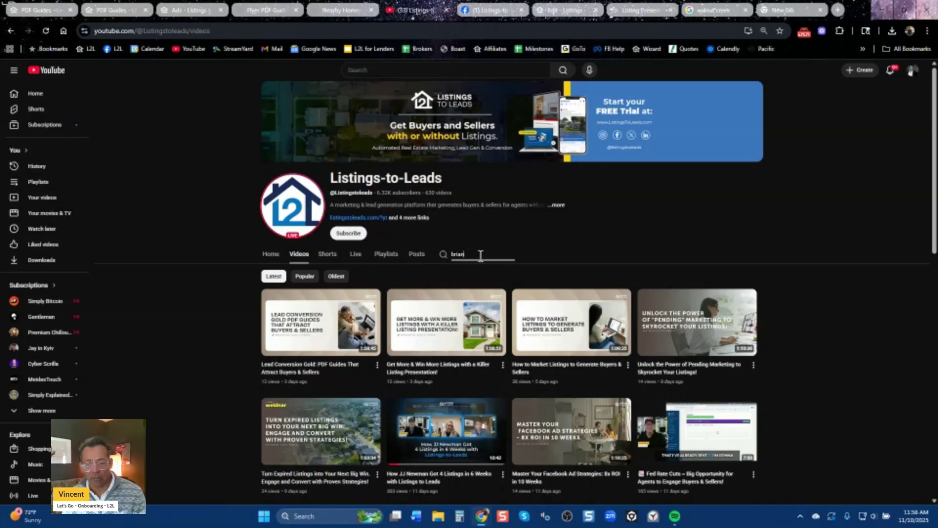
key("Return")
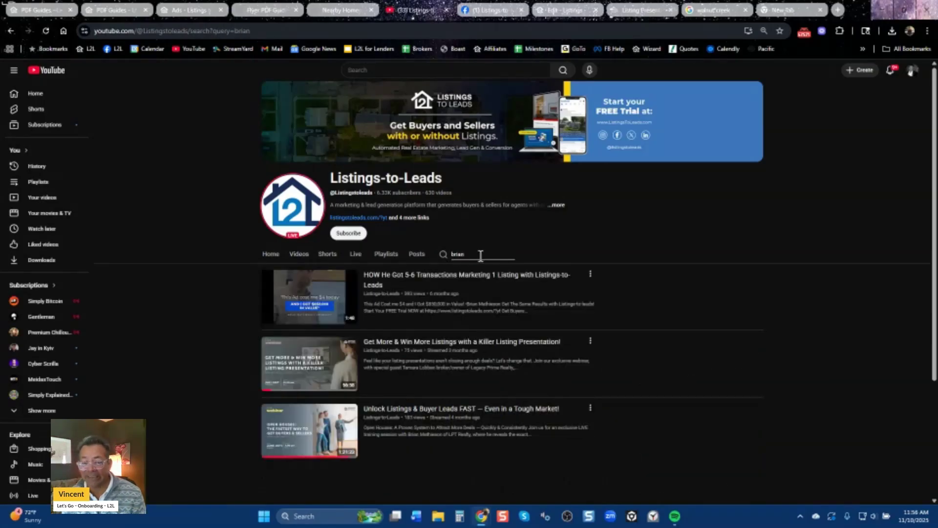
scroll(204, 405, "down", 3)
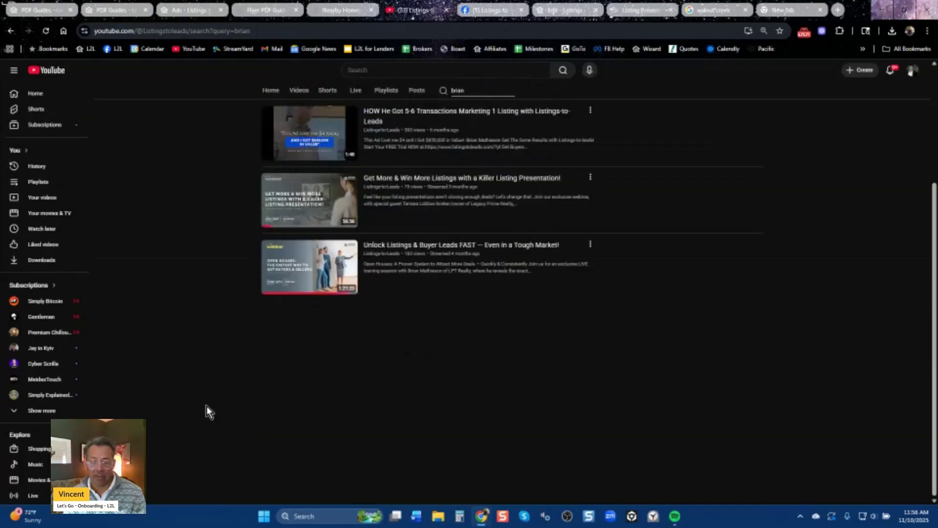
scroll(306, 371, "up", 3)
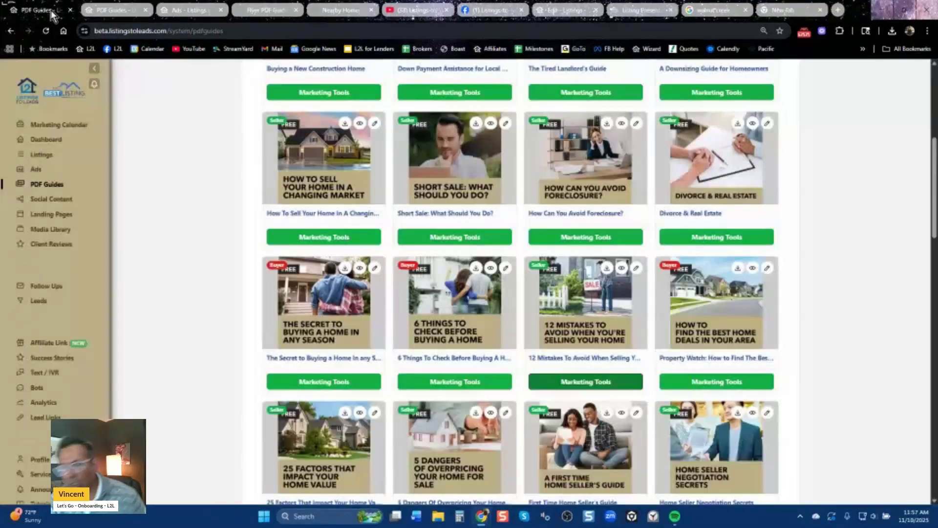
Go from PDF Guides to the Listings page with the agent's eight properties, statuses and prices.
left_click(68, 14)
scroll(153, 275, "up", 6)
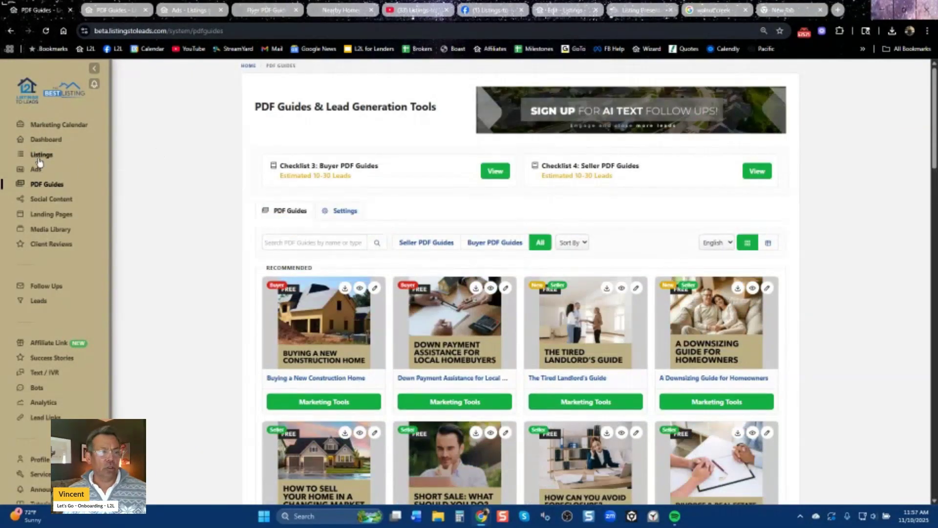
left_click(43, 160)
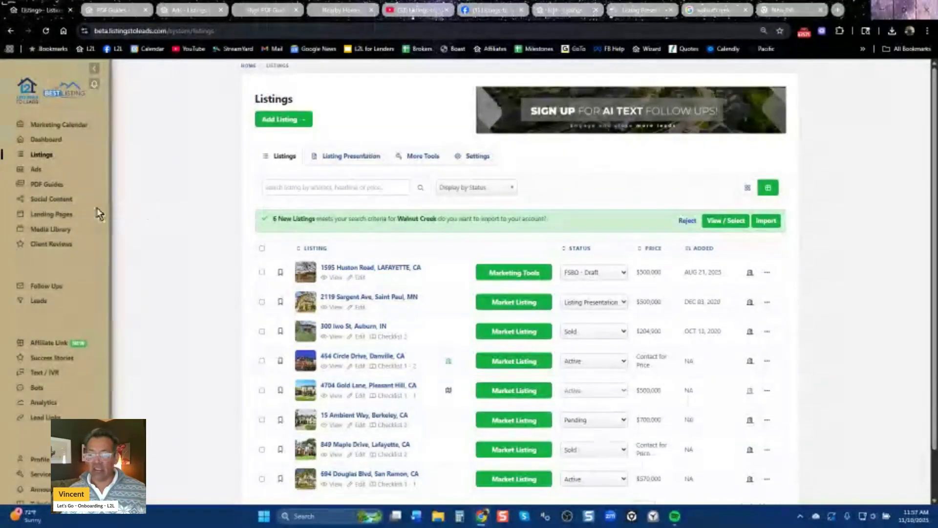
Browse the Landing Pages and preview the available page types, cancelling without creating one.
left_click(62, 215)
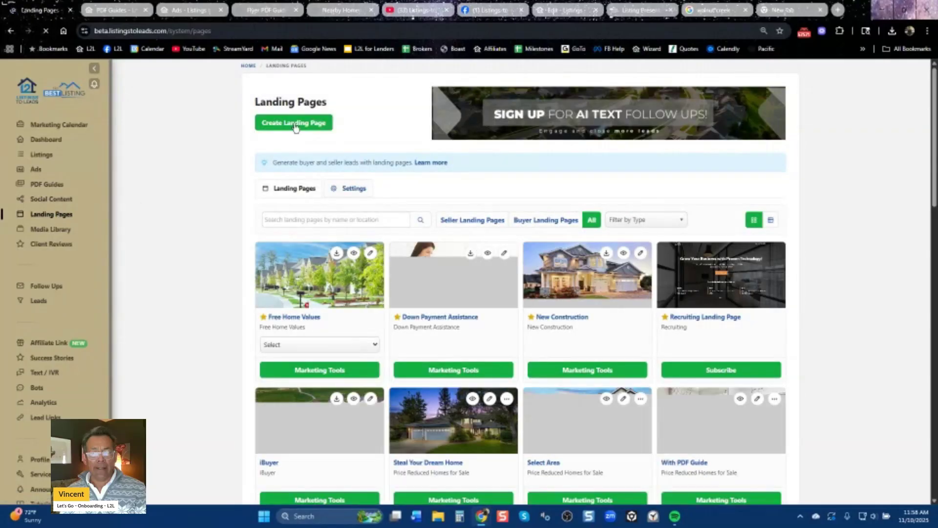
left_click(296, 124)
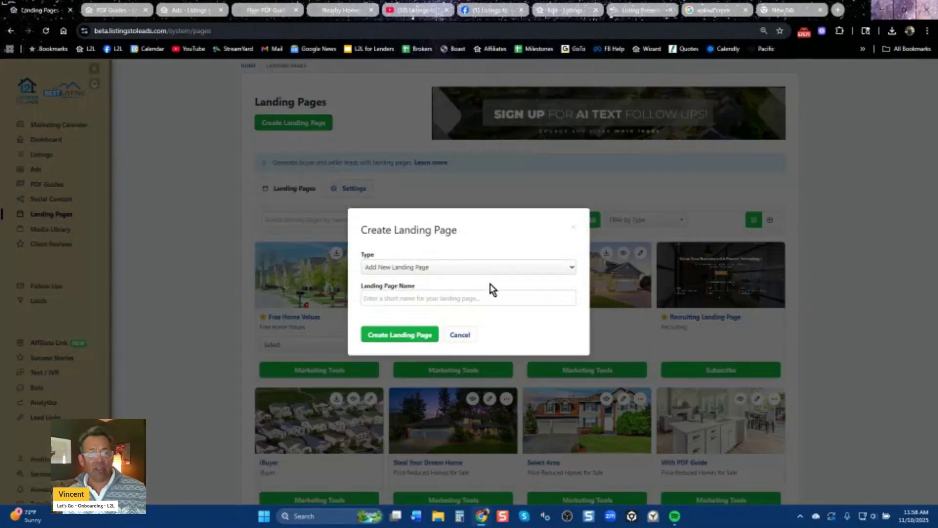
left_click(493, 271)
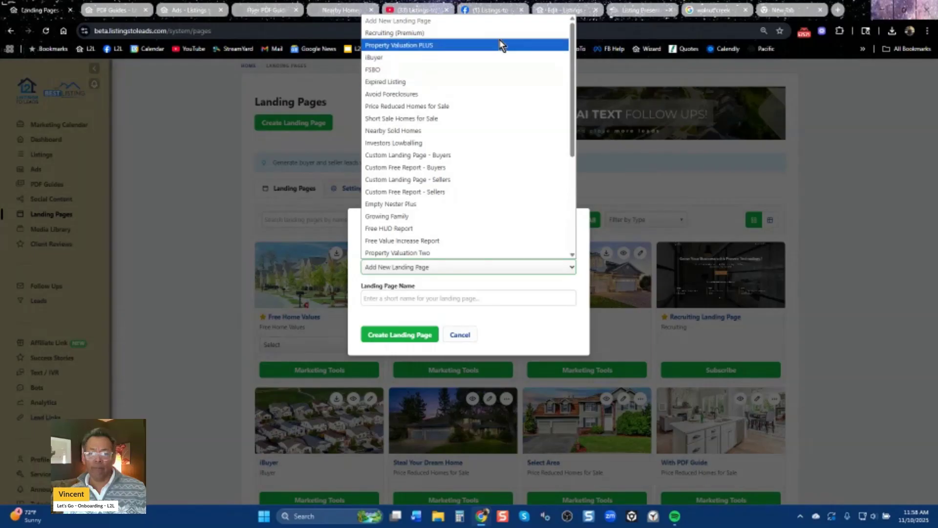
left_click(574, 319)
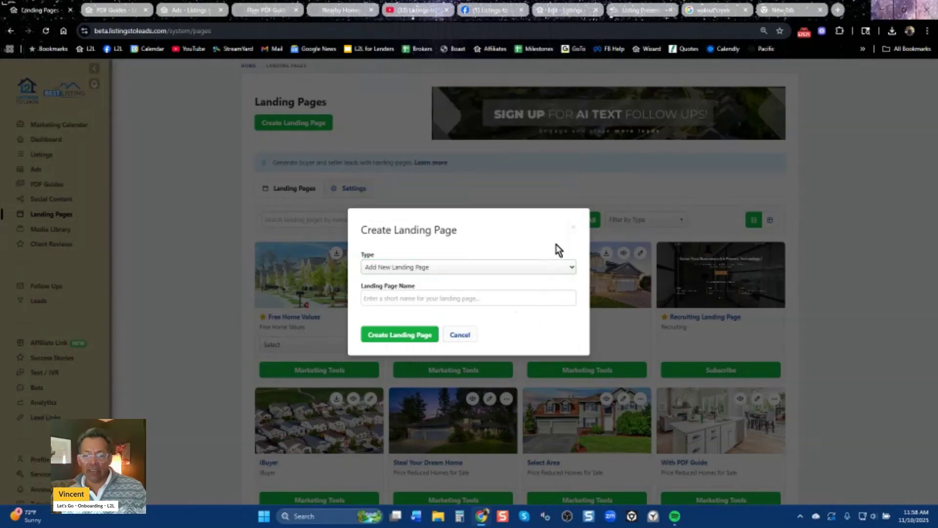
left_click(574, 229)
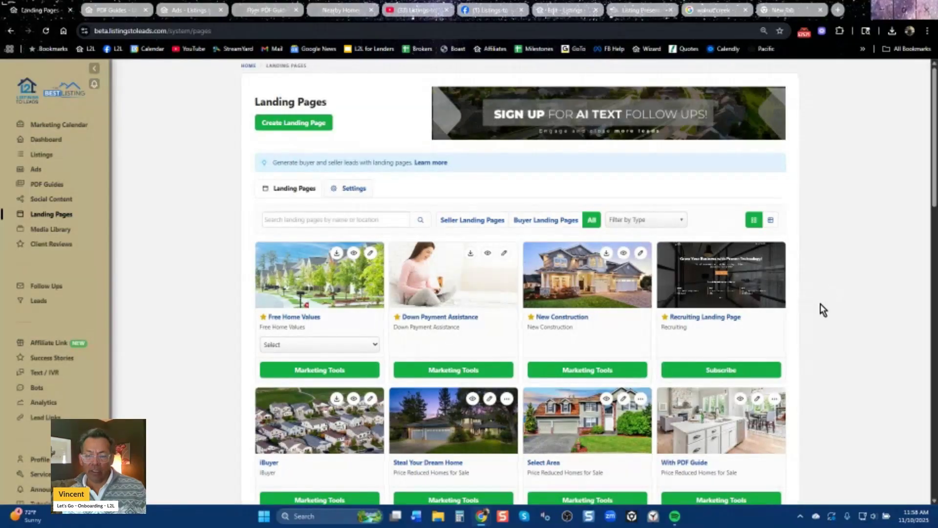
scroll(821, 312, "down", 5)
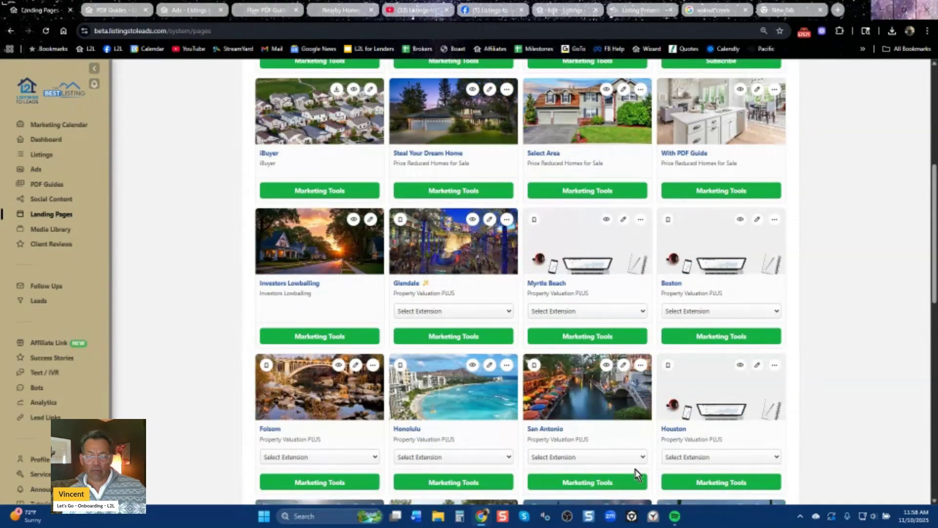
Download the first San Antonio farm/circle prospecting letter as a PDF and open the downloaded file.
left_click(595, 484)
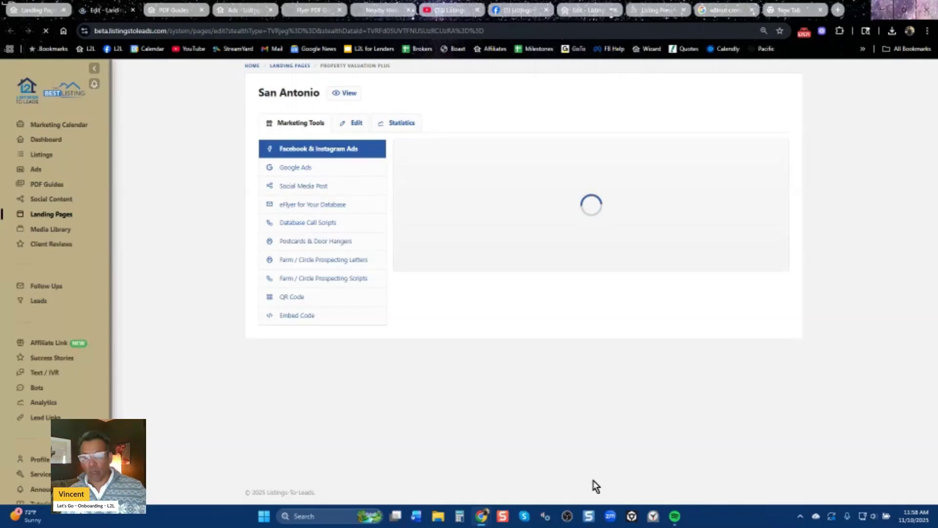
left_click(327, 264)
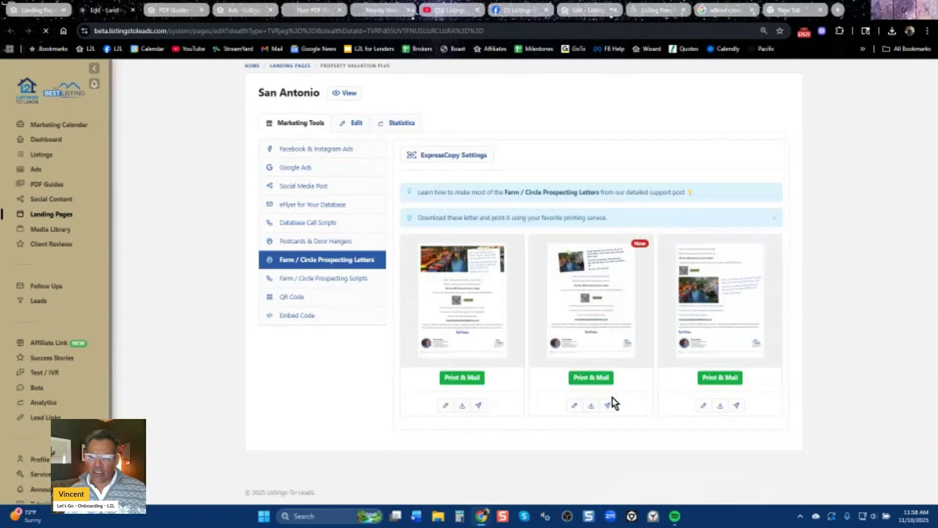
left_click(463, 406)
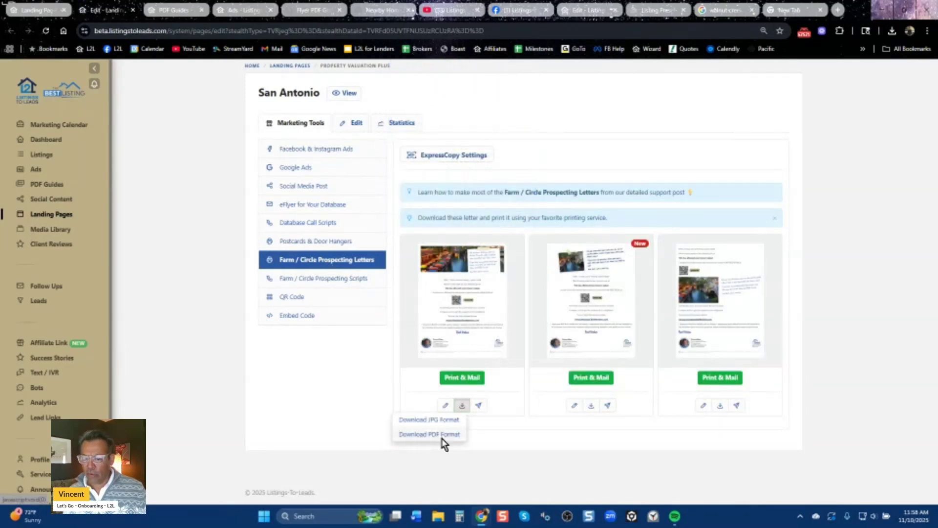
left_click(443, 439)
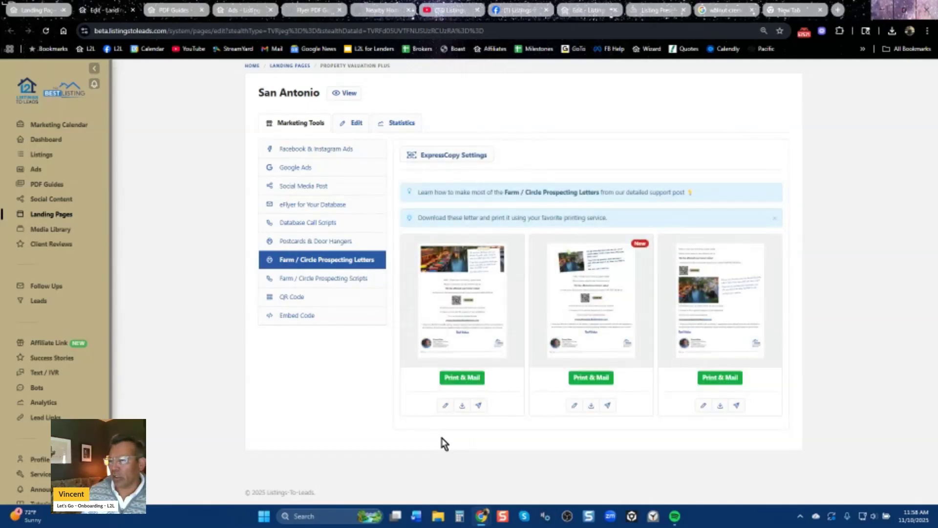
left_click(890, 33)
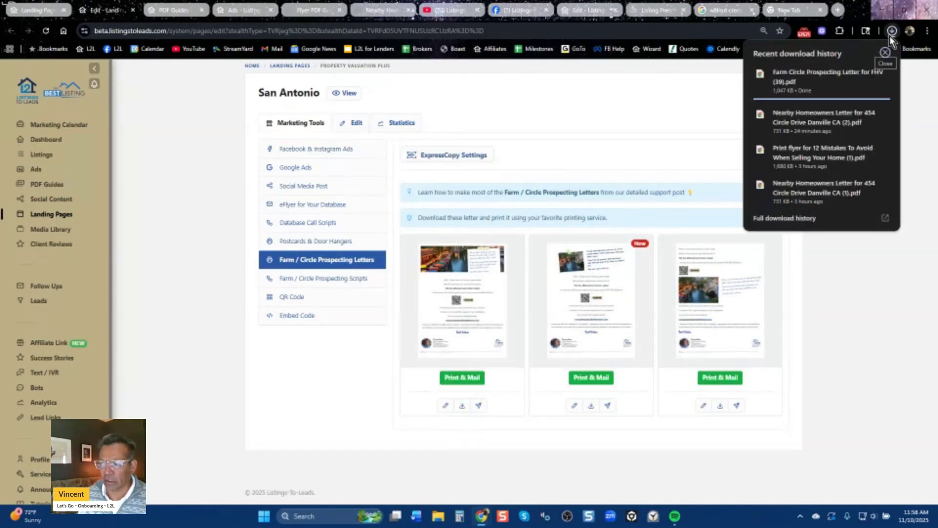
left_click(791, 85)
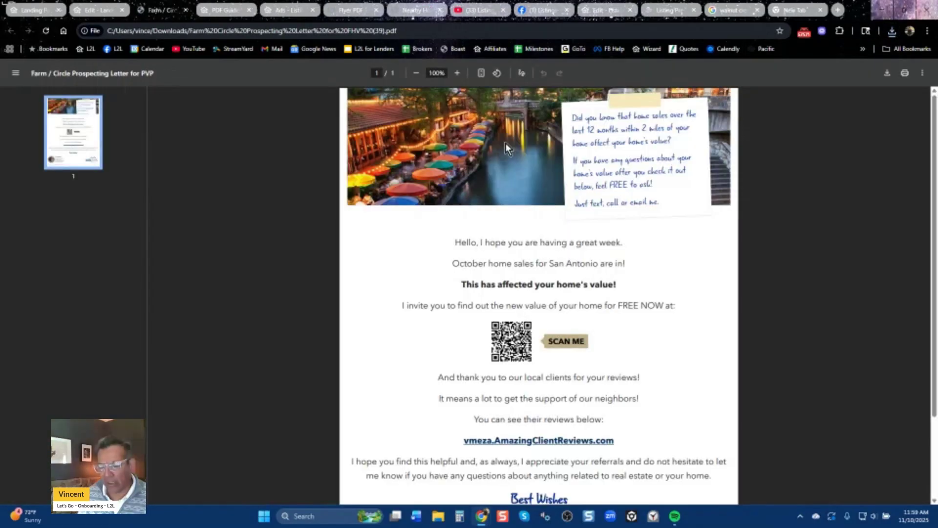
Zoom the prospecting letter out to 80%, then return to the Edit - Landing tab.
left_click(417, 73)
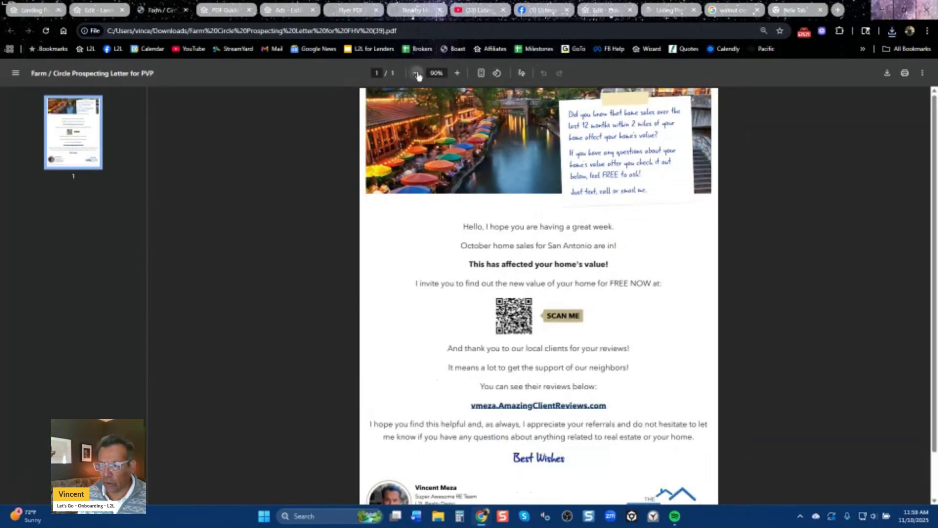
left_click(417, 73)
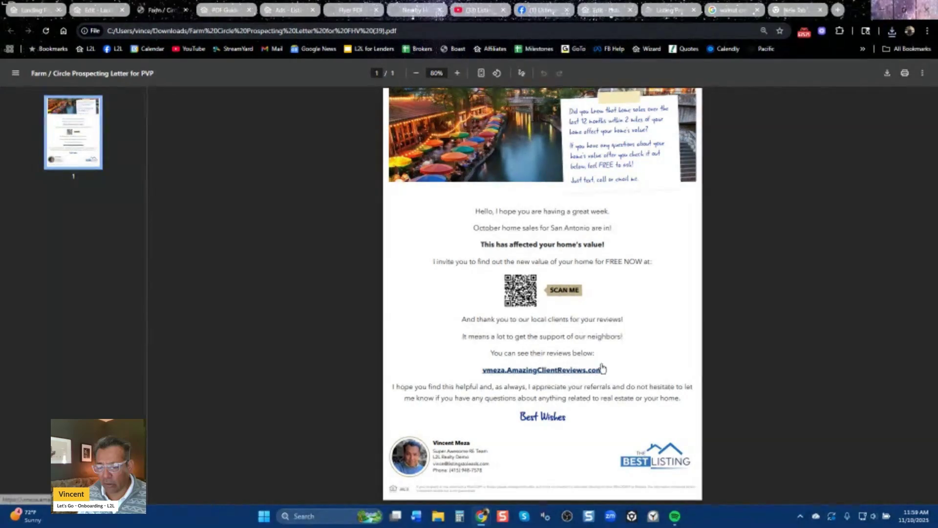
left_click(100, 12)
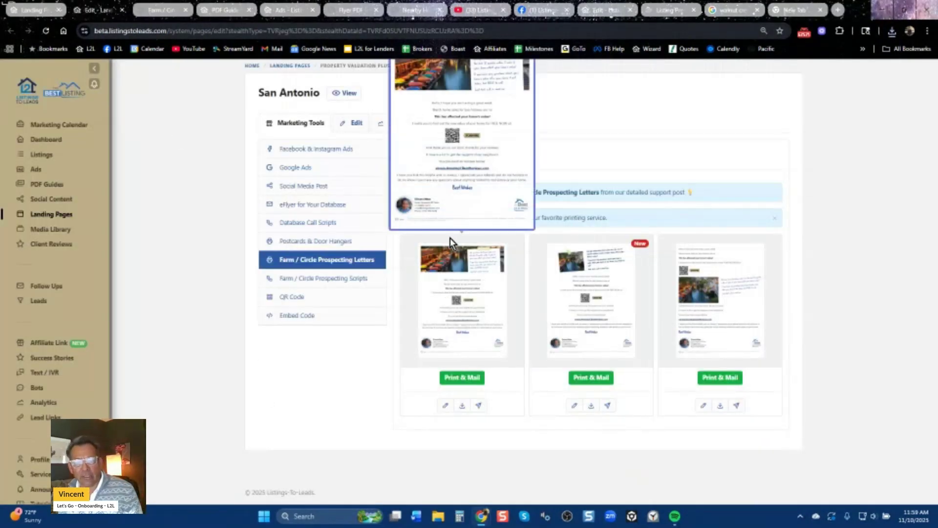
Download the San Antonio Door Hanger from Postcards & Door Hangers as a PDF and open it.
left_click(318, 242)
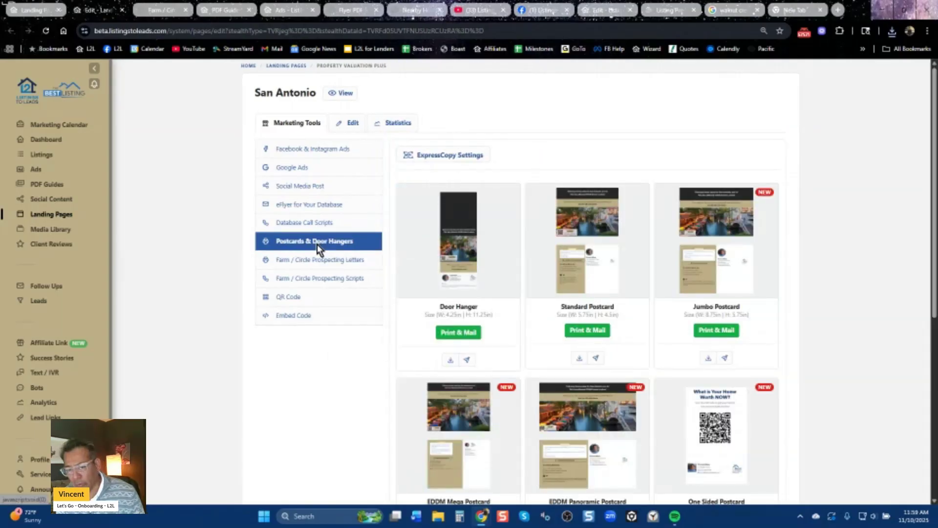
left_click(450, 359)
left_click(433, 388)
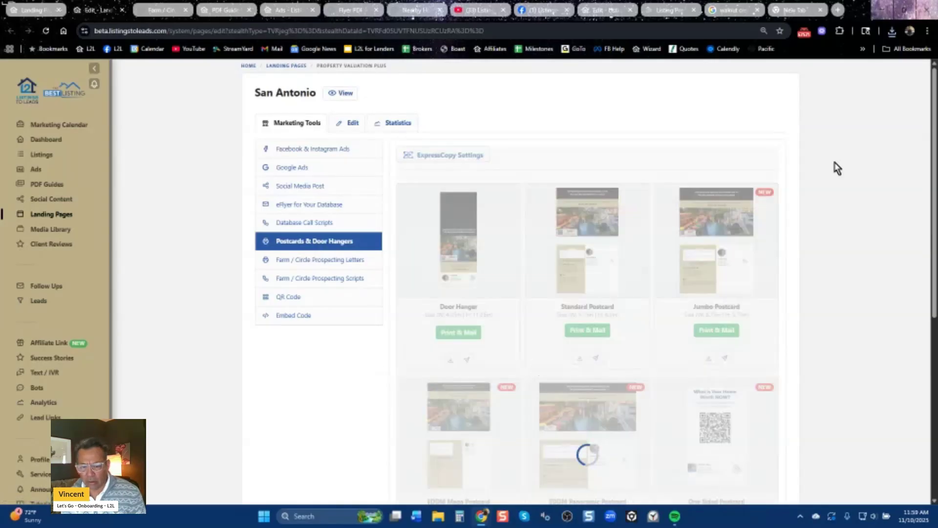
left_click(892, 31)
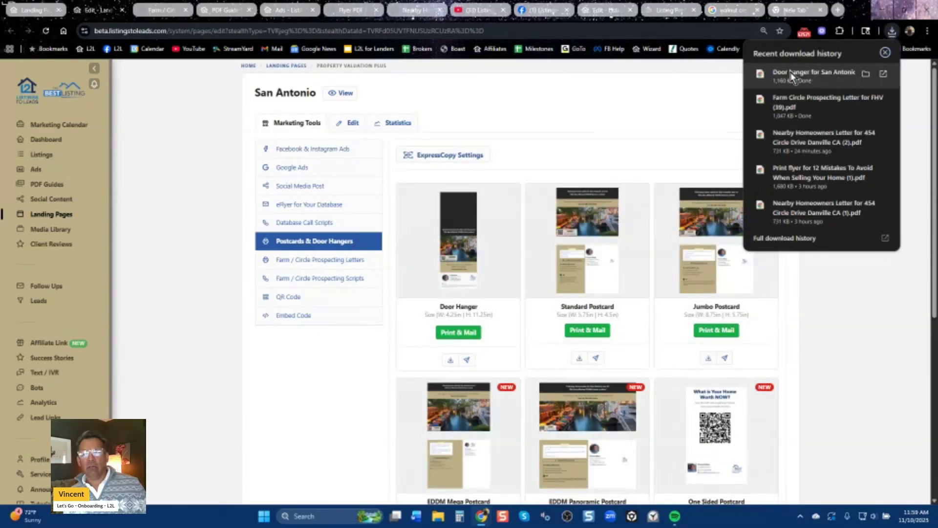
left_click(793, 76)
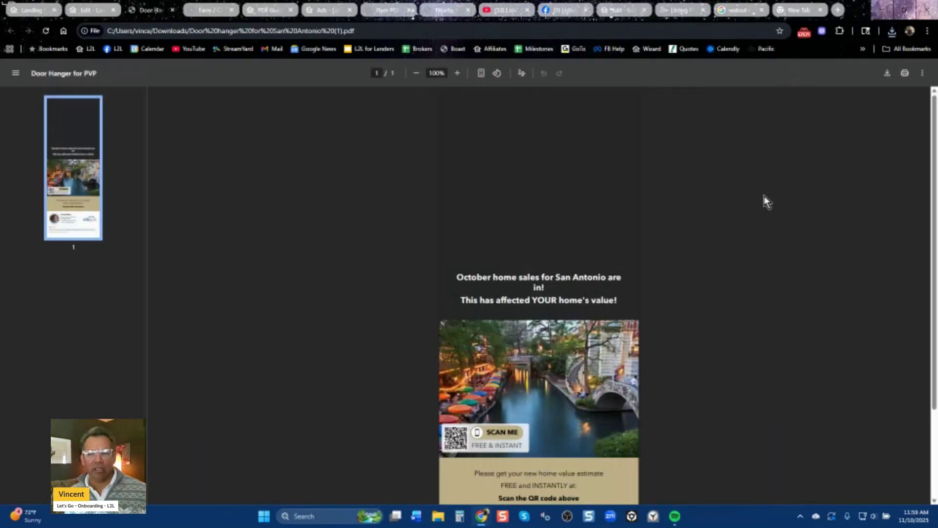
Fit the whole door hanger page in the PDF viewer.
left_click(481, 73)
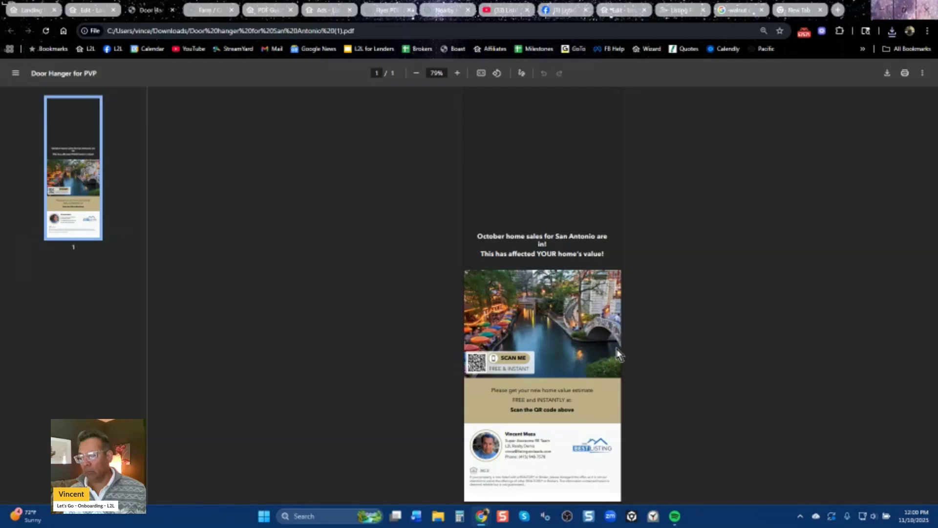
Go from the Landing Pages tab to Ads and open the Create Audience dialog, reloading once.
key("ctrl+1")
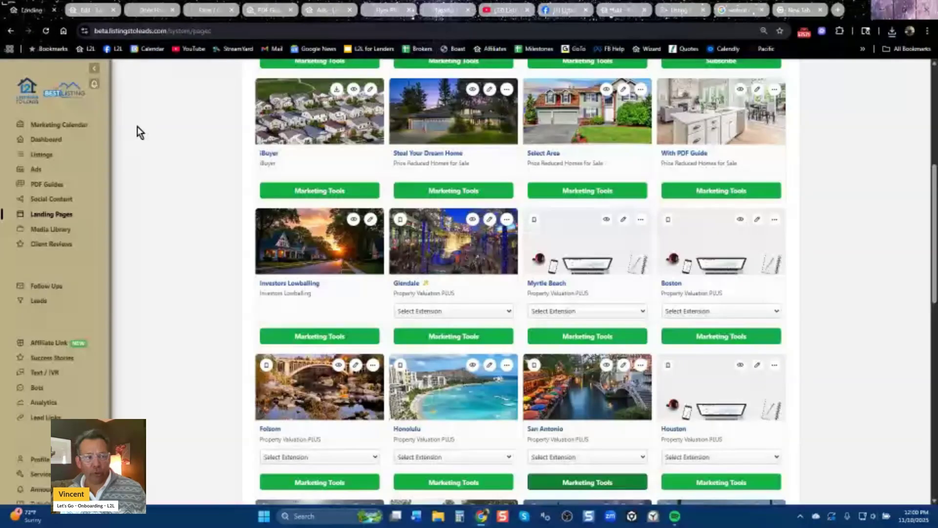
left_click(37, 172)
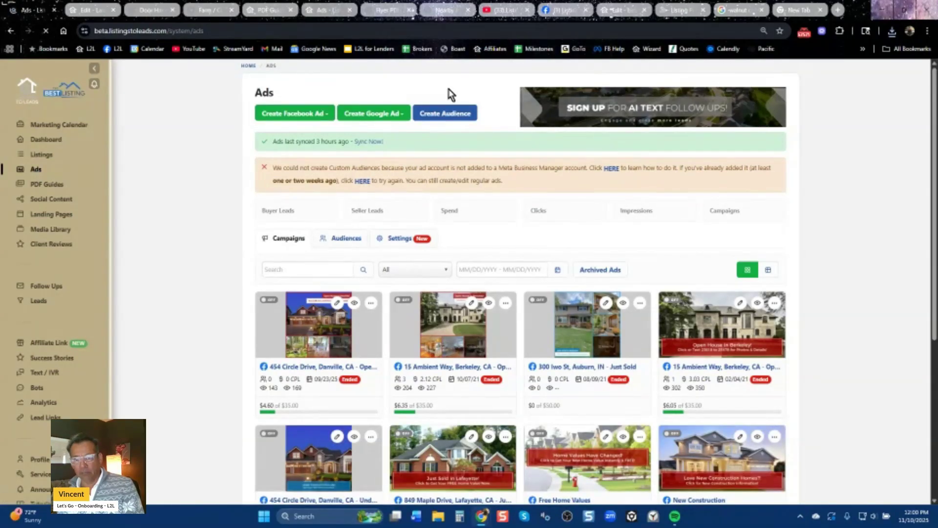
left_click(456, 115)
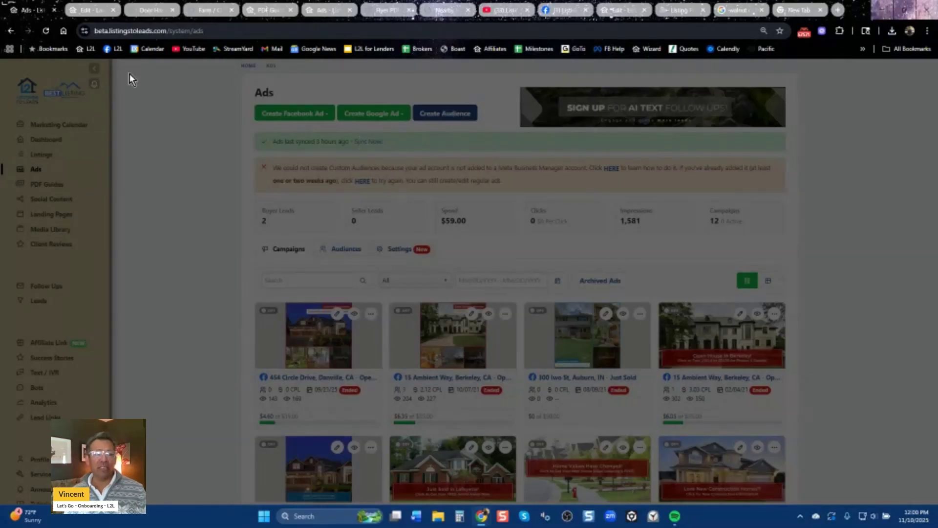
left_click(45, 33)
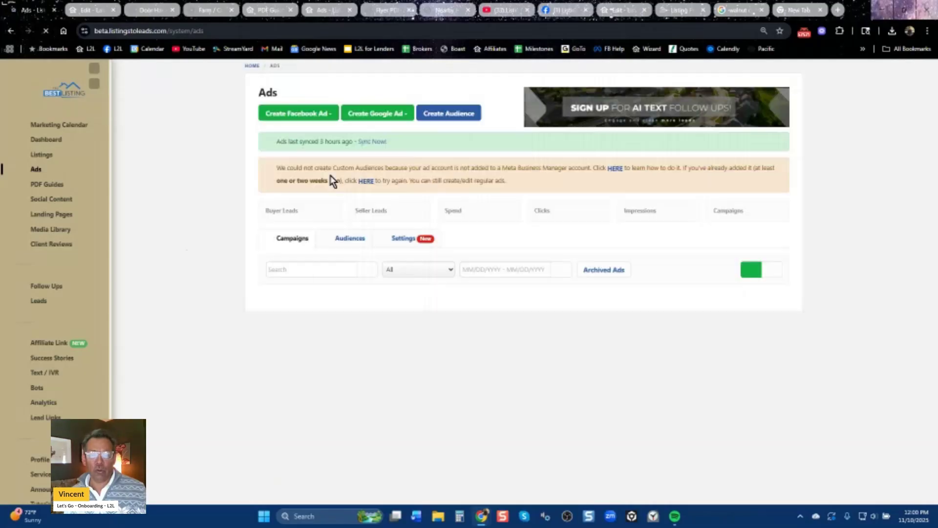
left_click(454, 118)
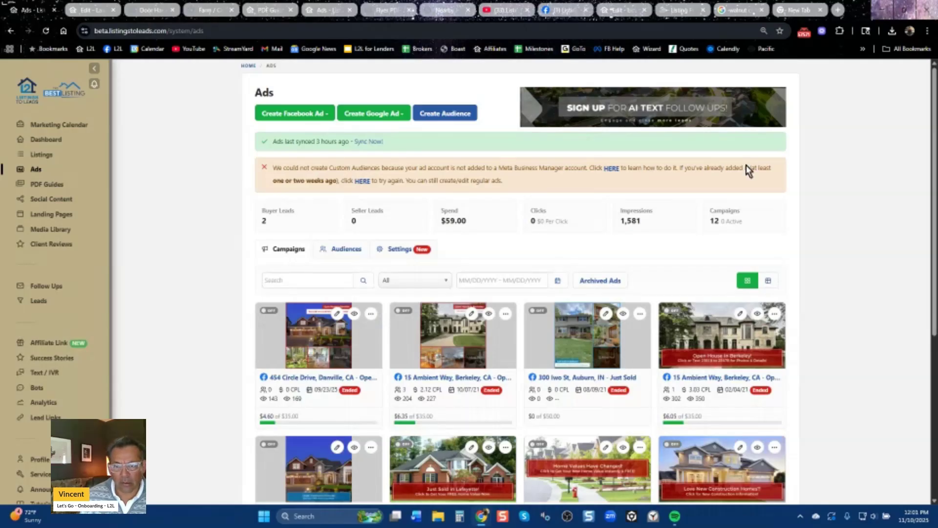
left_click(440, 116)
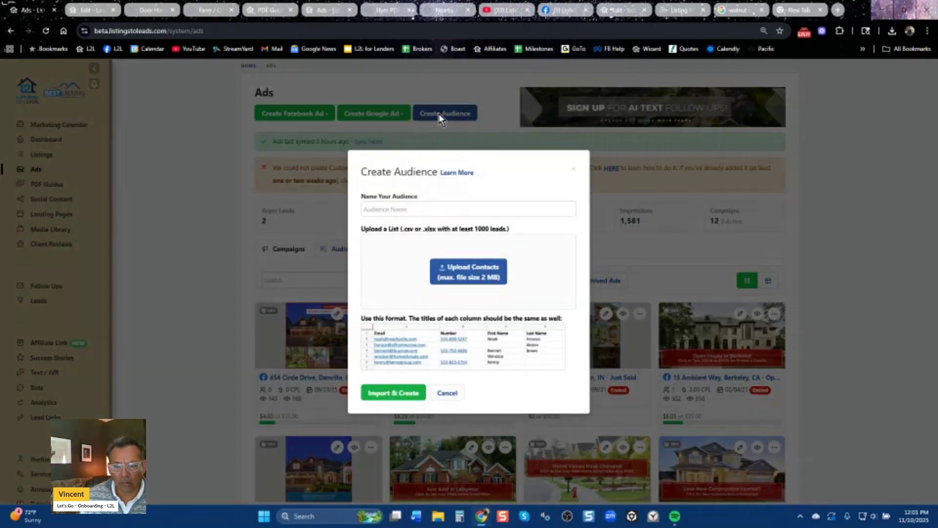
Enter 'Walnut Creek Homeowner' as the audience name, then close the Create Audience dialog unsaved.
left_click(476, 209)
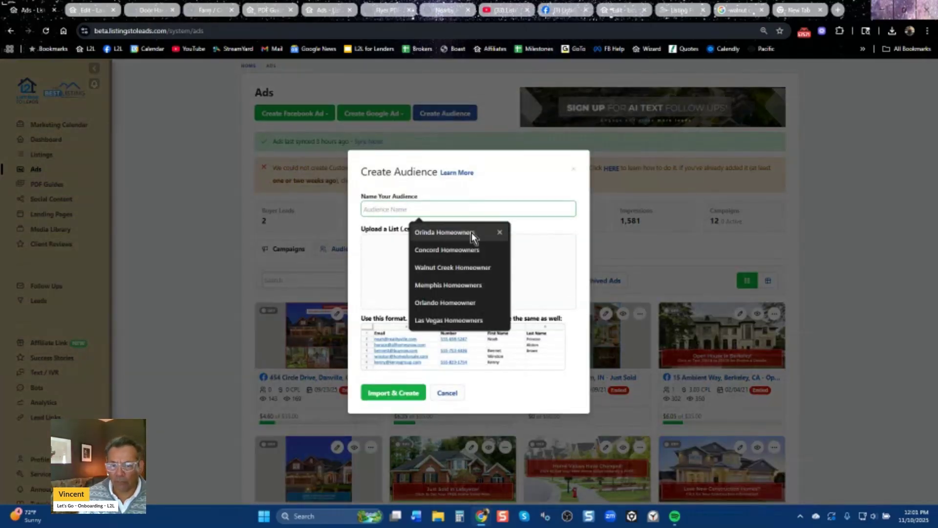
left_click(472, 268)
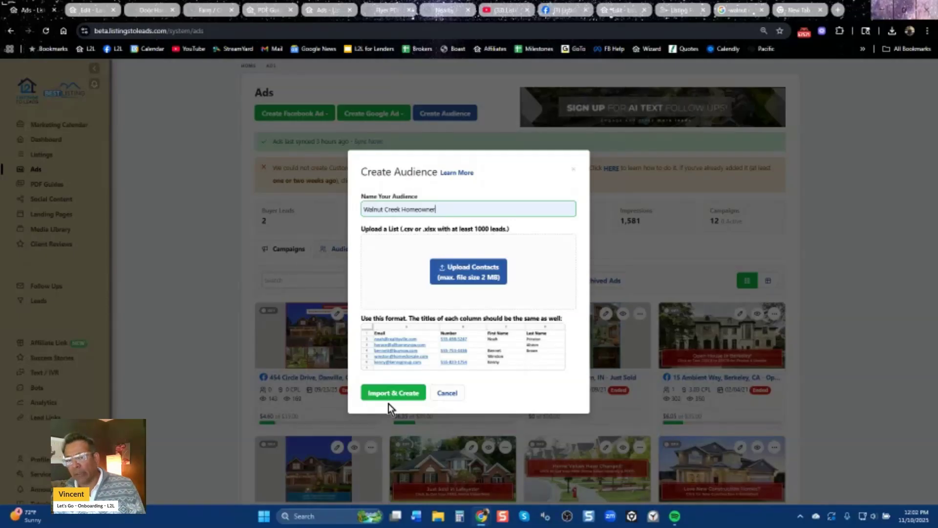
left_click(574, 173)
left_click(573, 164)
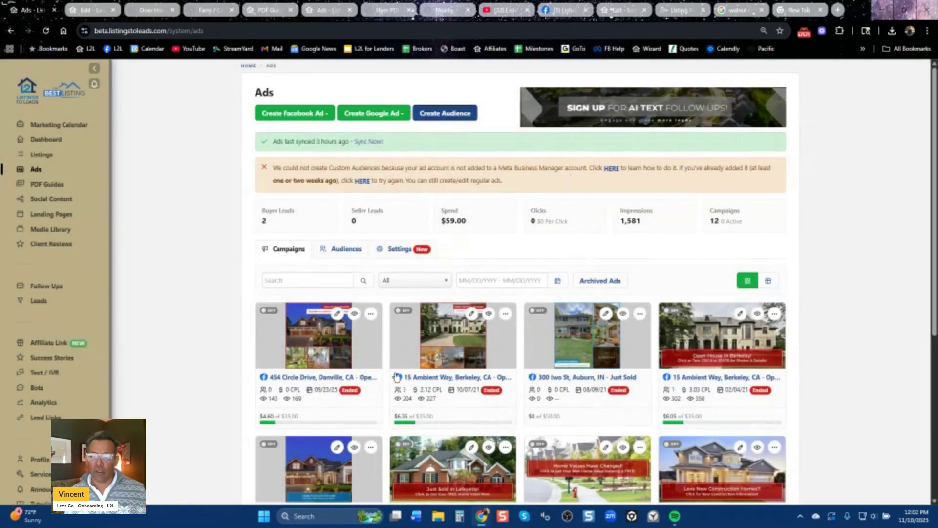
left_click(310, 118)
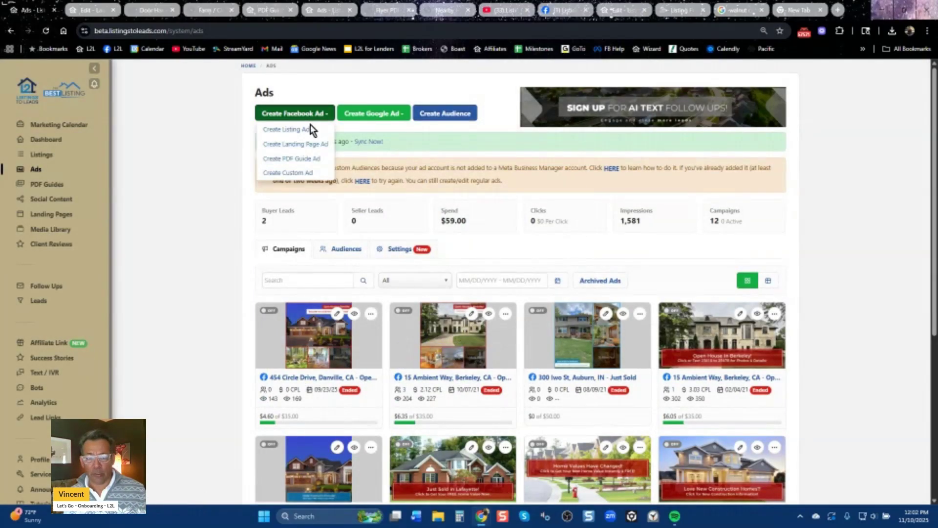
left_click(302, 144)
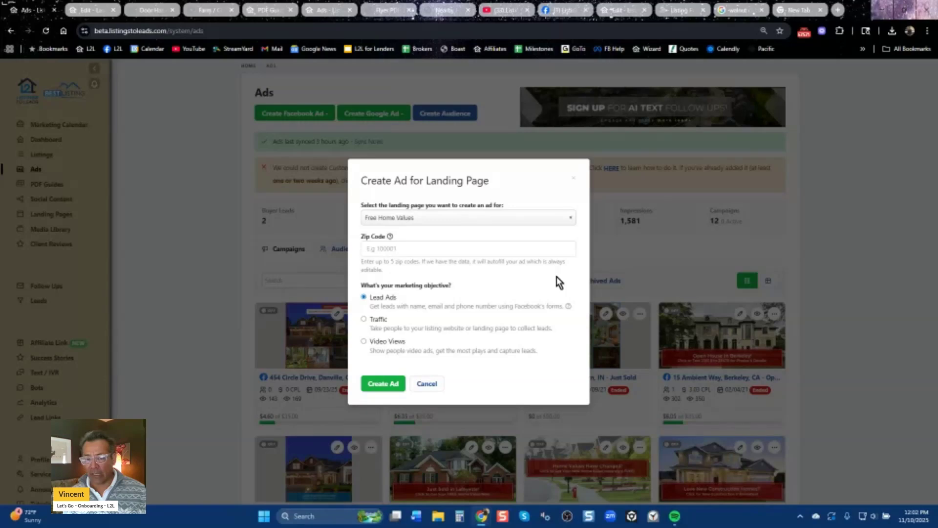
left_click(531, 222)
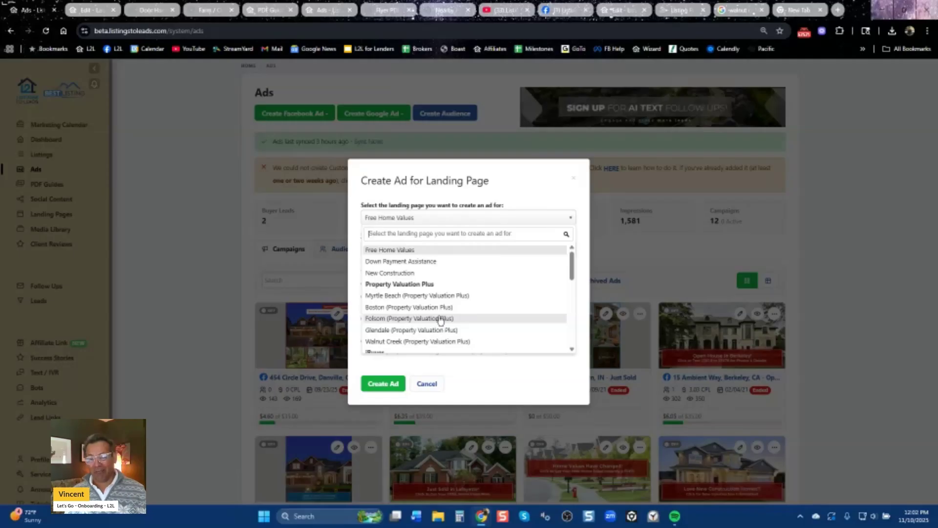
left_click(575, 178)
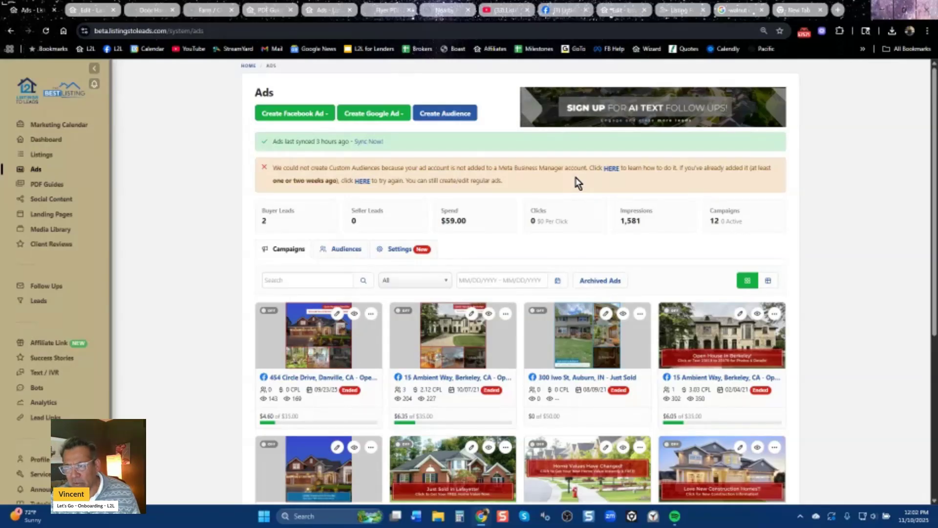
Open the L2L public website in the new tab and jump to Offices & Teams' Contact Now section.
left_click(794, 10)
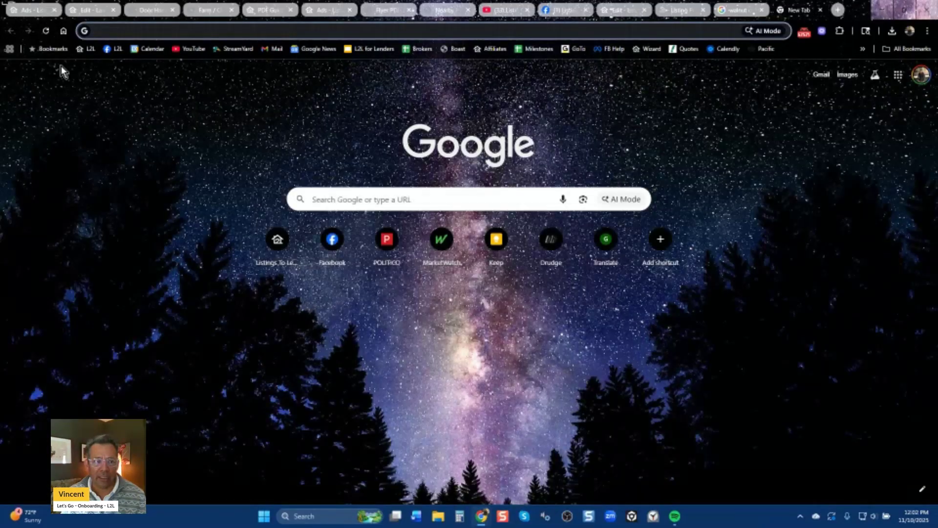
left_click(90, 55)
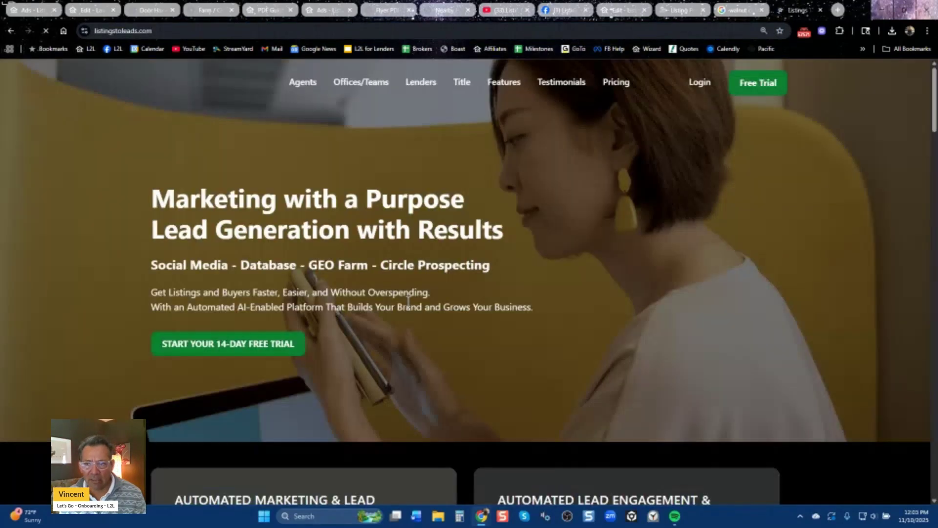
scroll(574, 309, "down", 15)
scroll(576, 315, "down", 10)
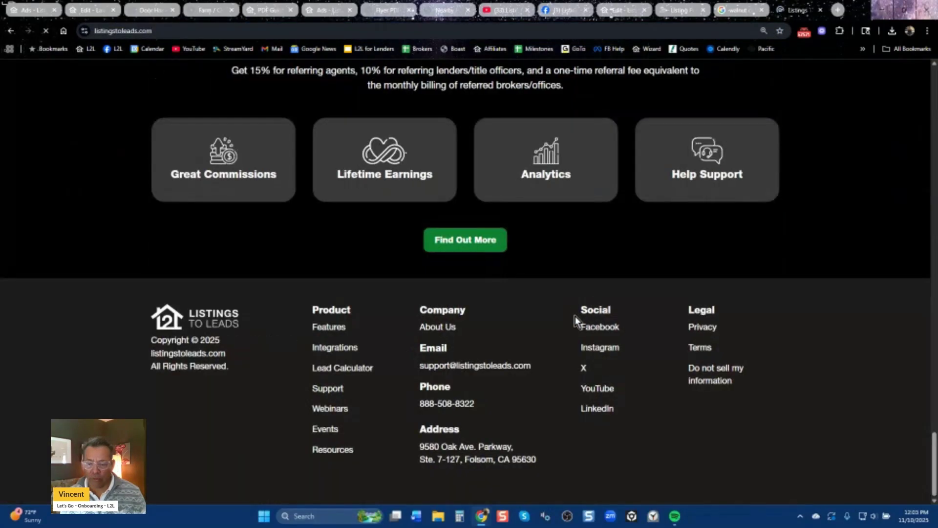
scroll(608, 371, "up", 8)
scroll(610, 372, "up", 15)
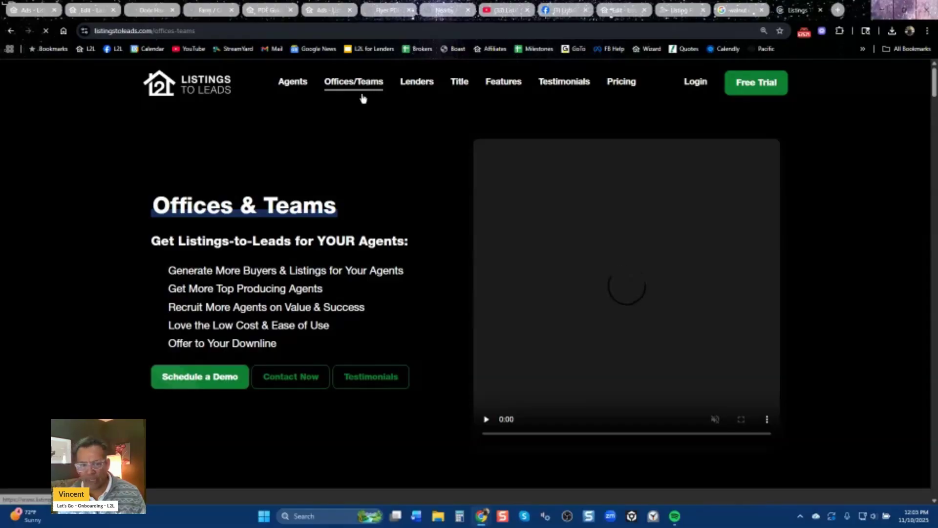
left_click(297, 380)
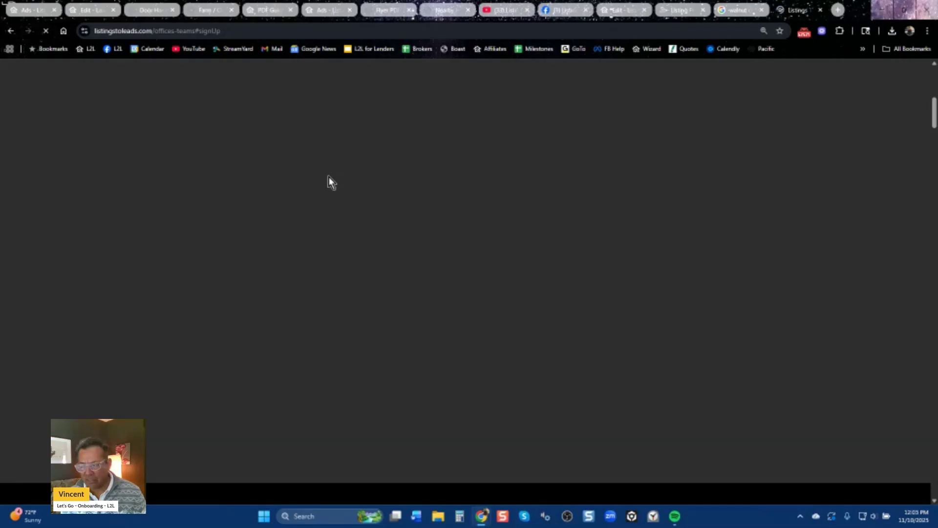